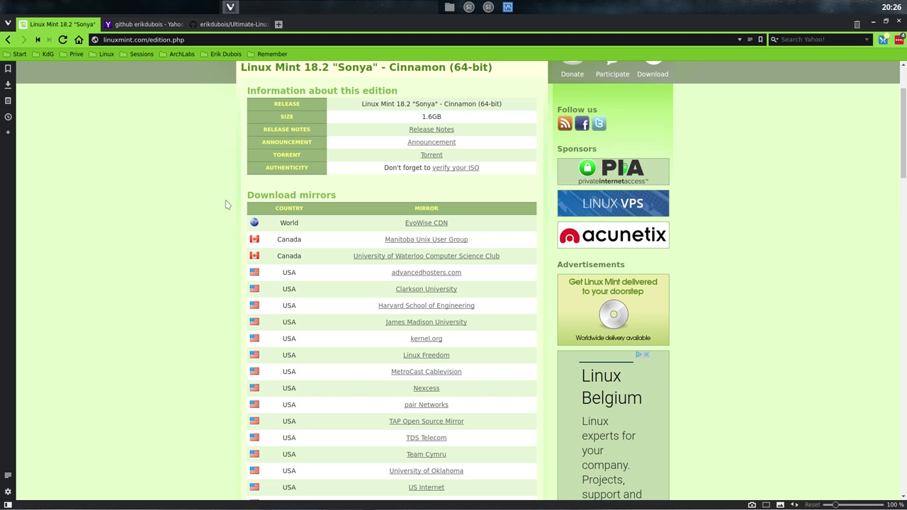
Step: Scroll the Linux Mint 18.2 mirror list, then switch to the Yahoo search results tab
{"action": "scroll", "coordinate": [229, 251], "scroll_direction": "up", "scroll_amount": 1}
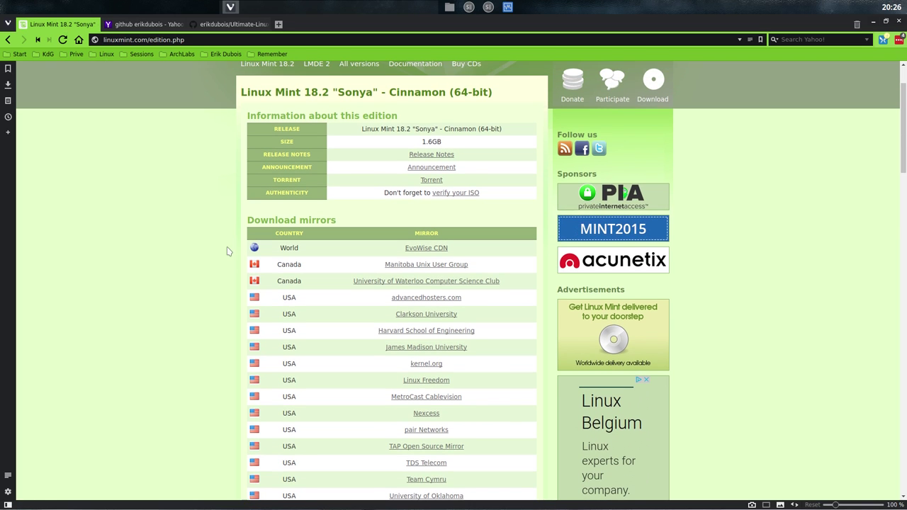
{"action": "scroll", "coordinate": [228, 251], "scroll_direction": "down", "scroll_amount": 5}
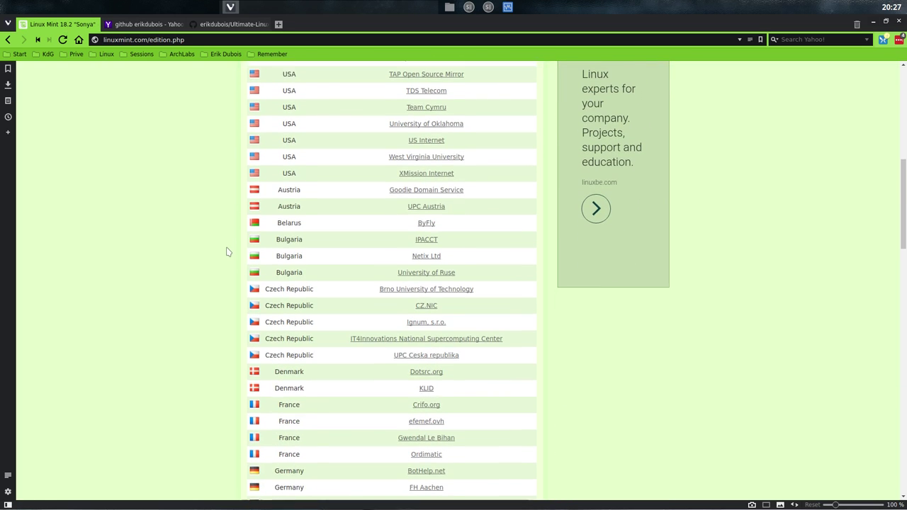
{"action": "scroll", "coordinate": [228, 252], "scroll_direction": "up", "scroll_amount": 7}
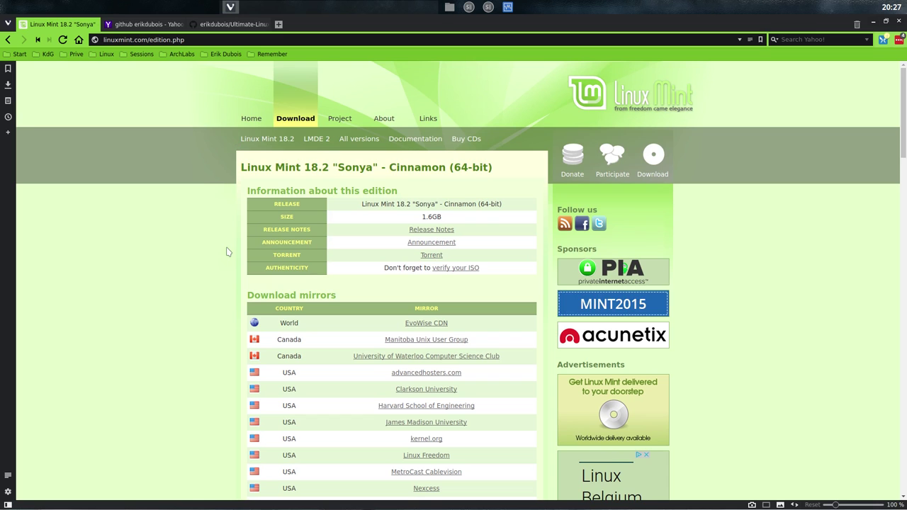
{"action": "left_click", "coordinate": [162, 27]}
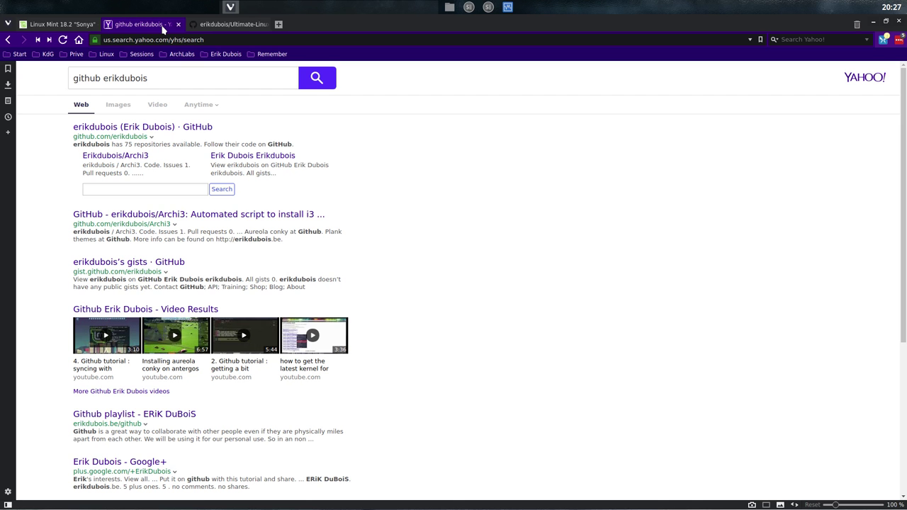
Step: Switch to the Ultimate-Linux-Mint-18.2-Cinnamon GitHub tab and scroll through its install scripts
{"action": "left_click", "coordinate": [232, 25]}
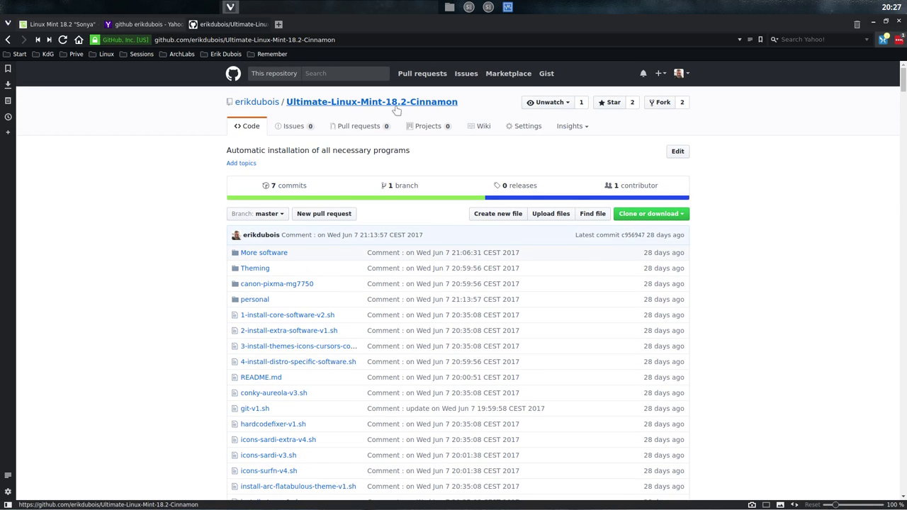
{"action": "scroll", "coordinate": [654, 298], "scroll_direction": "down", "scroll_amount": 3}
{"action": "scroll", "coordinate": [658, 285], "scroll_direction": "down", "scroll_amount": 4}
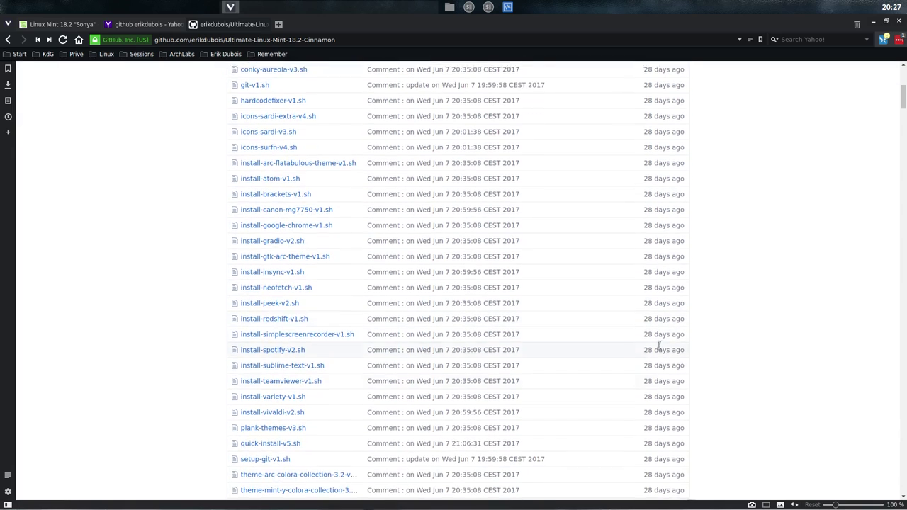
{"action": "scroll", "coordinate": [658, 346], "scroll_direction": "up", "scroll_amount": 7}
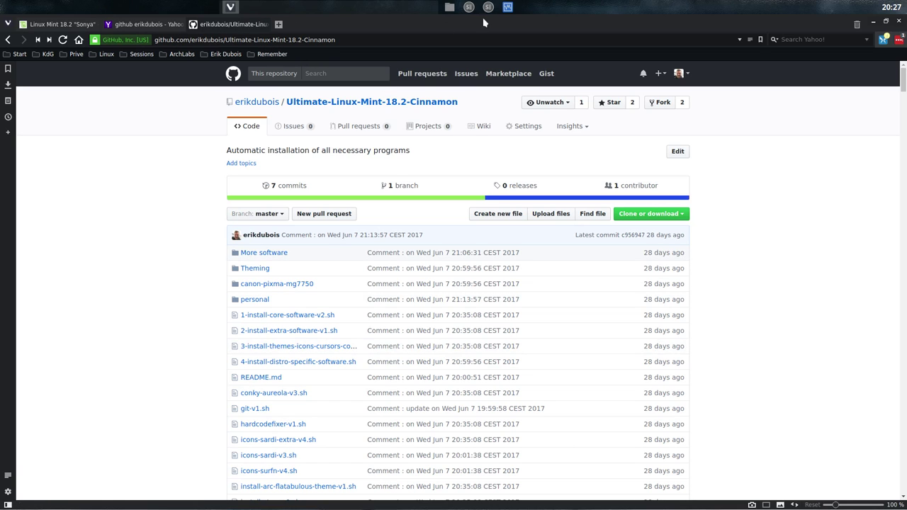
Step: Start a new virtual machine named 'Linux Mint 18.2 Cinnamon'
{"action": "left_click", "coordinate": [509, 7]}
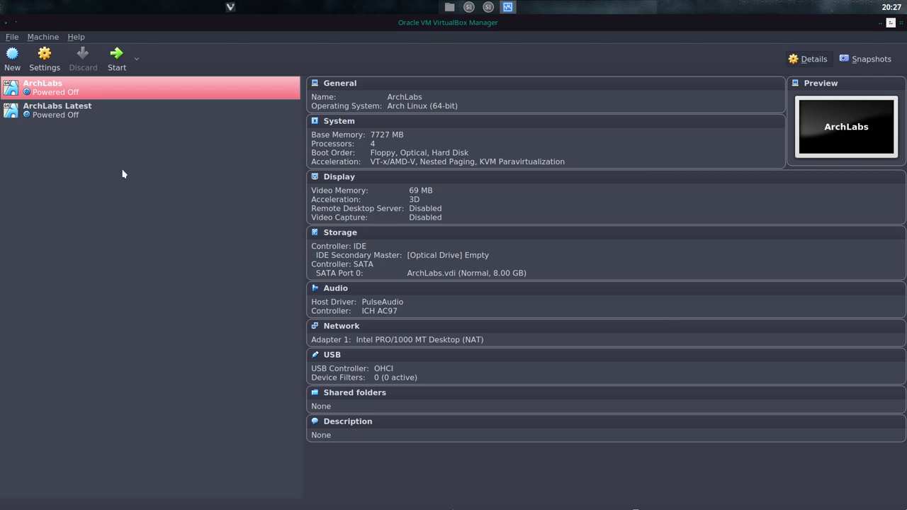
{"action": "left_click", "coordinate": [12, 57]}
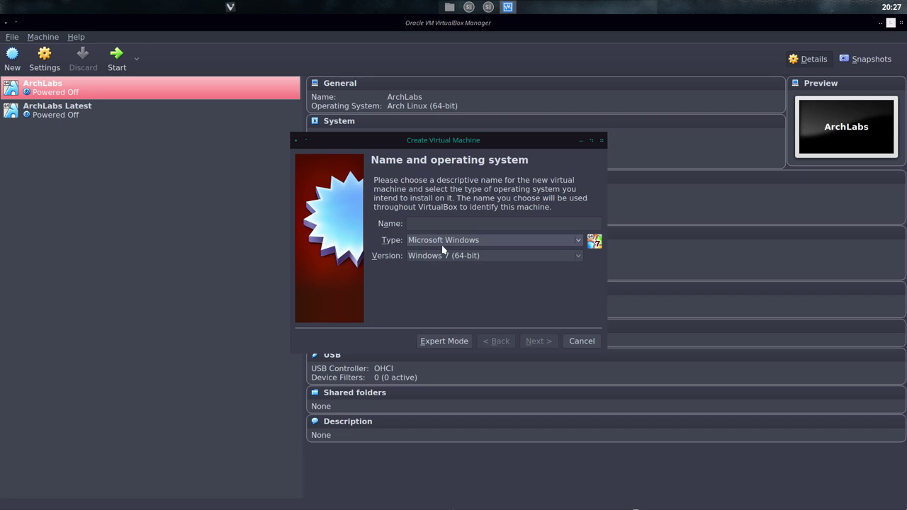
{"action": "type", "text": "Linux "}
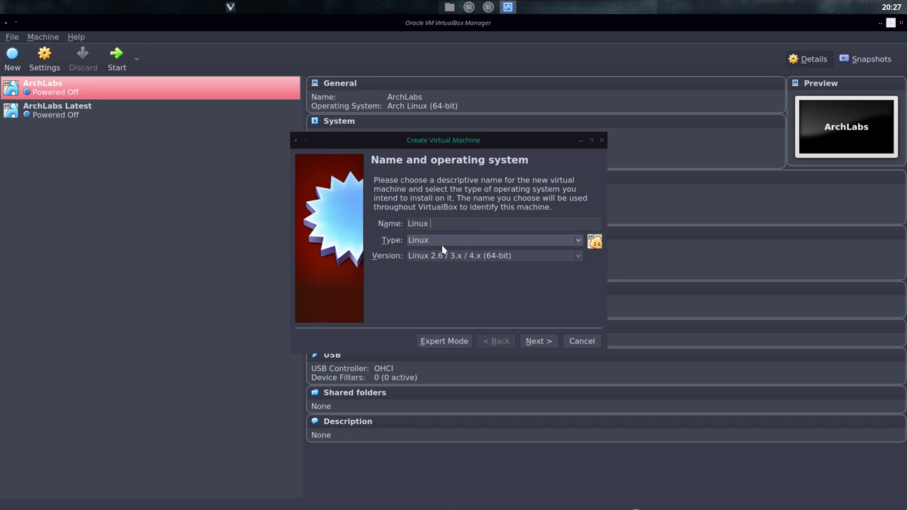
{"action": "type", "text": "Mint 182"}
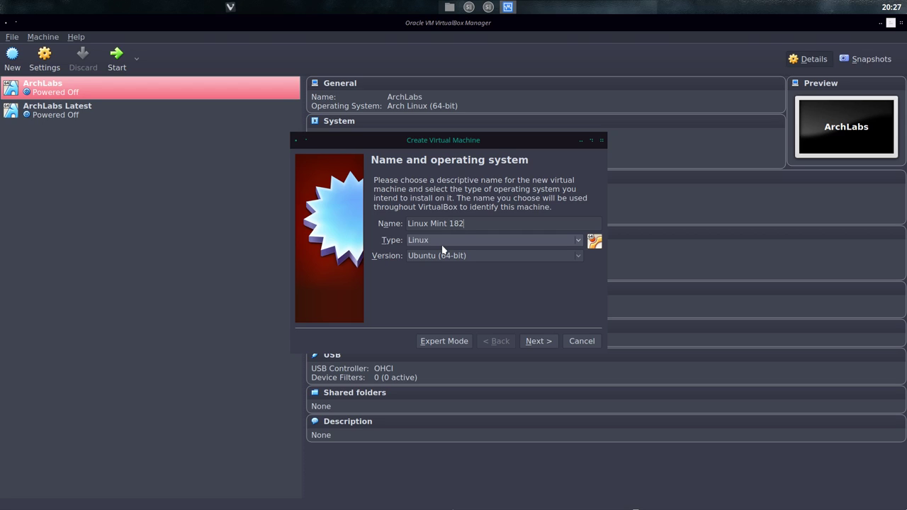
{"action": "key", "text": "BackSpace"}
{"action": "type", "text": ".2 Cinnamon"}
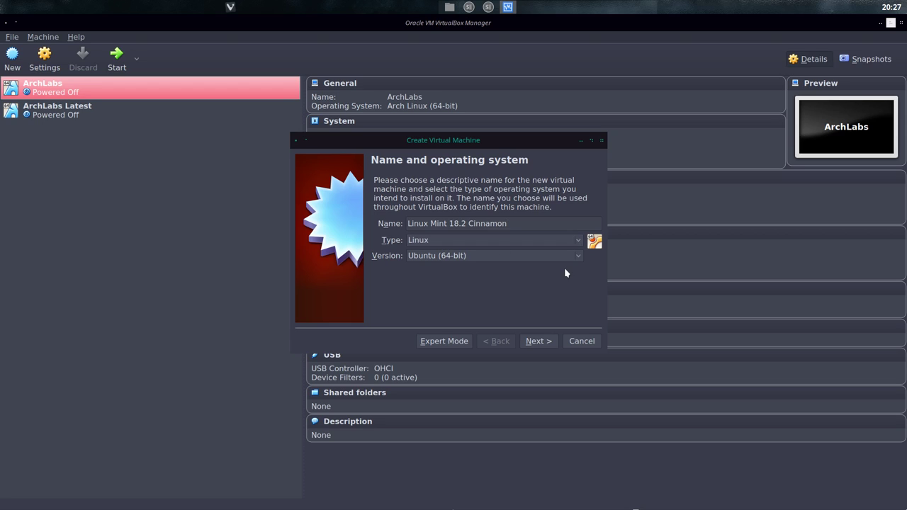
{"action": "left_click", "coordinate": [539, 341]}
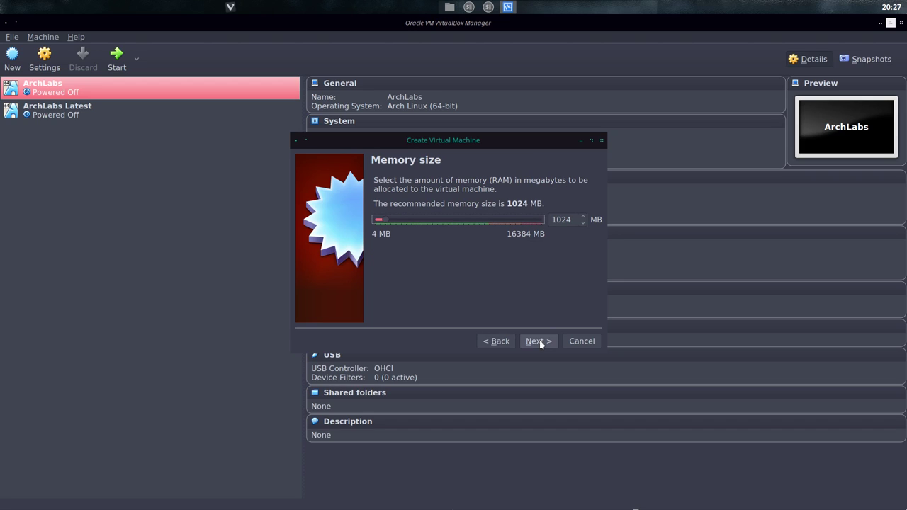
Step: Give it 7727 MB memory and a new 21.63 GB VDI disk, then create it
{"action": "left_click_drag", "start_coordinate": [384, 220], "coordinate": [454, 221]}
{"action": "left_click", "coordinate": [538, 341]}
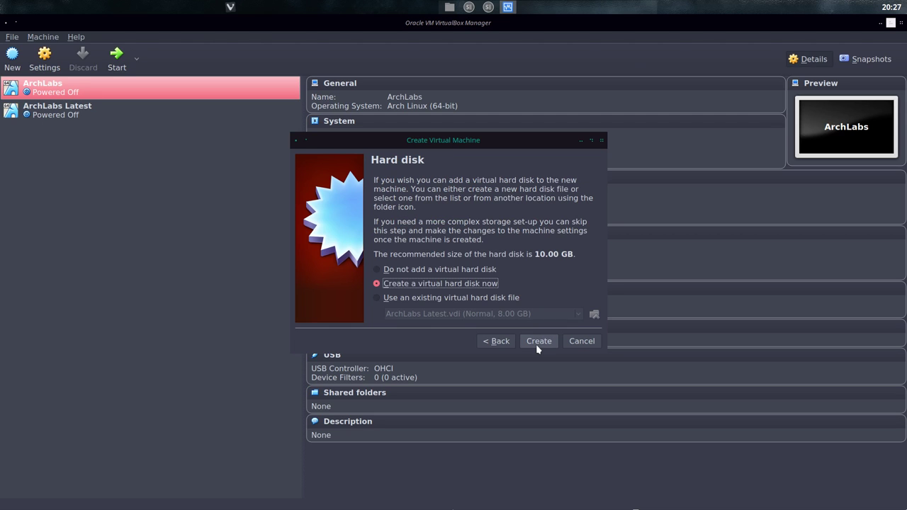
{"action": "left_click", "coordinate": [538, 341]}
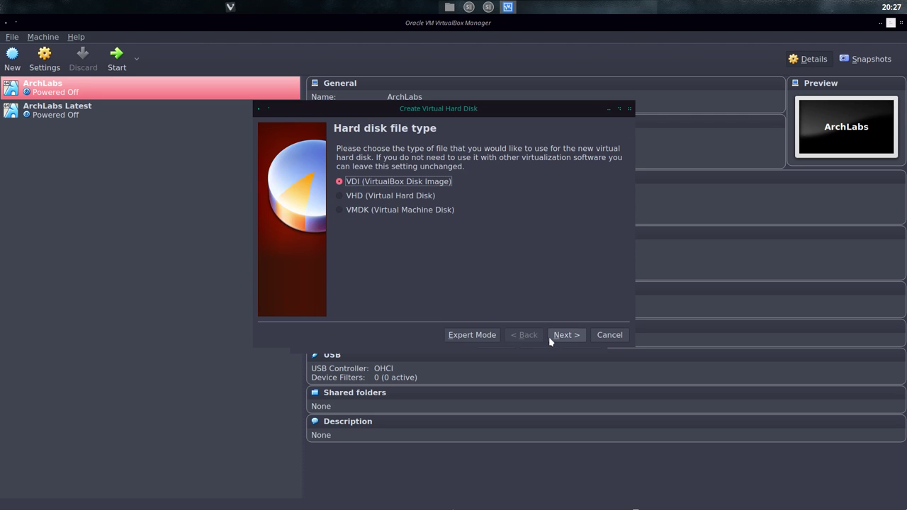
{"action": "left_click", "coordinate": [557, 338]}
{"action": "left_click", "coordinate": [557, 337]}
{"action": "left_click_drag", "start_coordinate": [470, 227], "coordinate": [487, 228]}
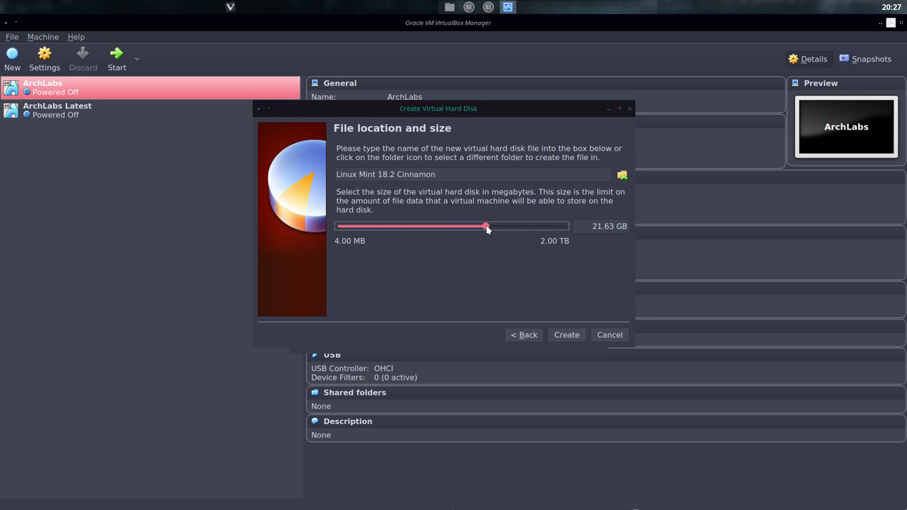
{"action": "left_click", "coordinate": [569, 336]}
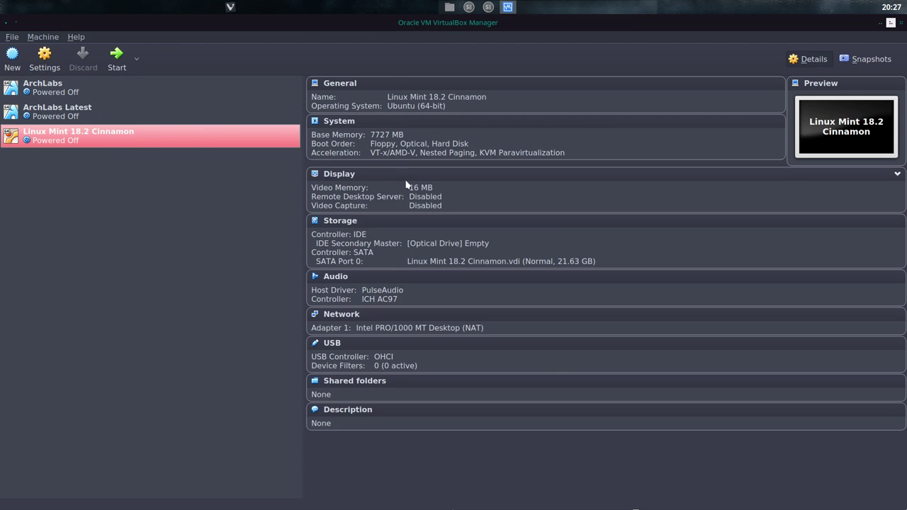
Step: Boot the VM from linuxmint-18.2-cinnamon-64bit.iso in a maximized window
{"action": "left_click", "coordinate": [435, 244]}
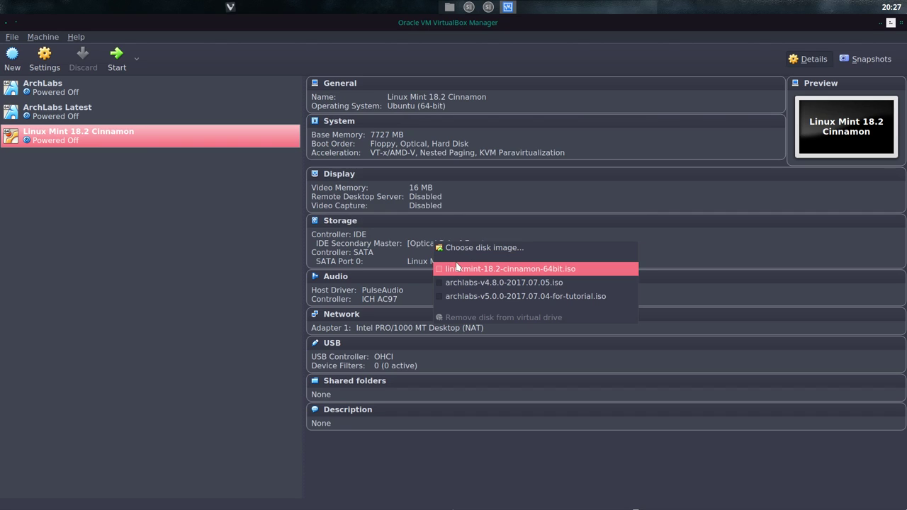
{"action": "left_click", "coordinate": [457, 268]}
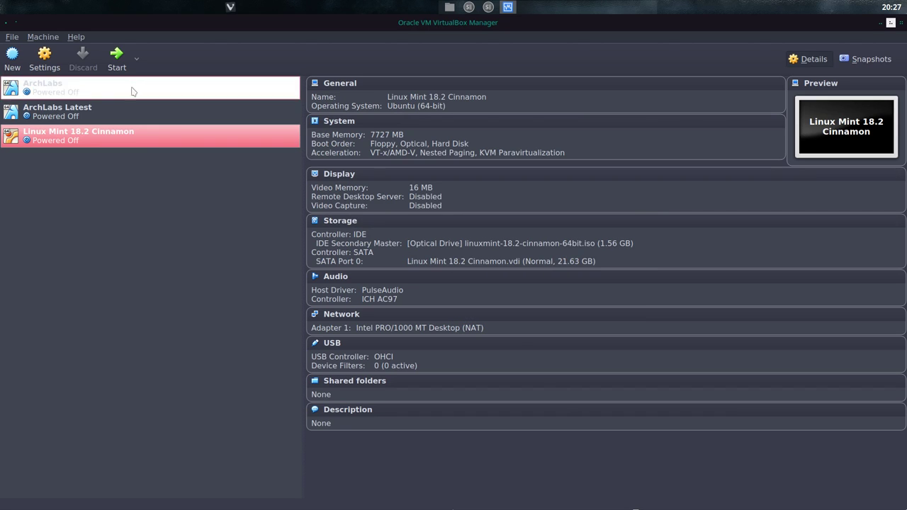
{"action": "left_click", "coordinate": [117, 59]}
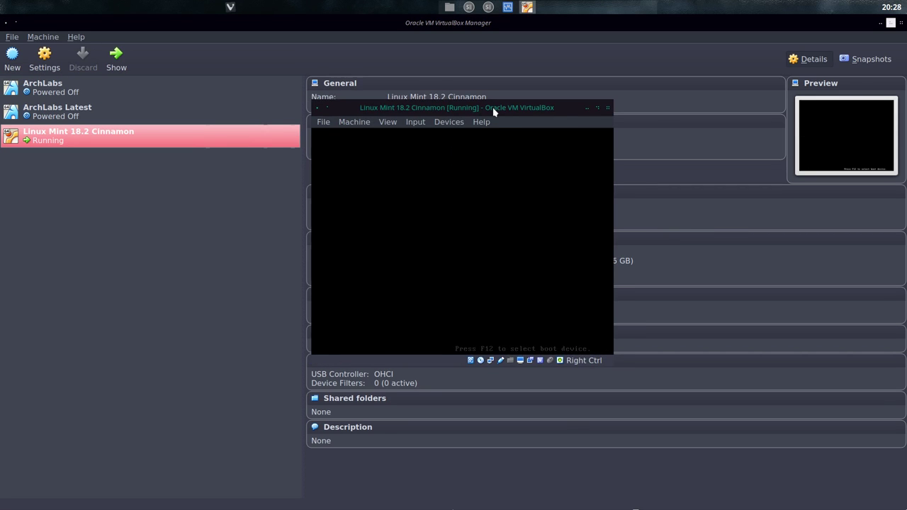
{"action": "double_click", "coordinate": [493, 107]}
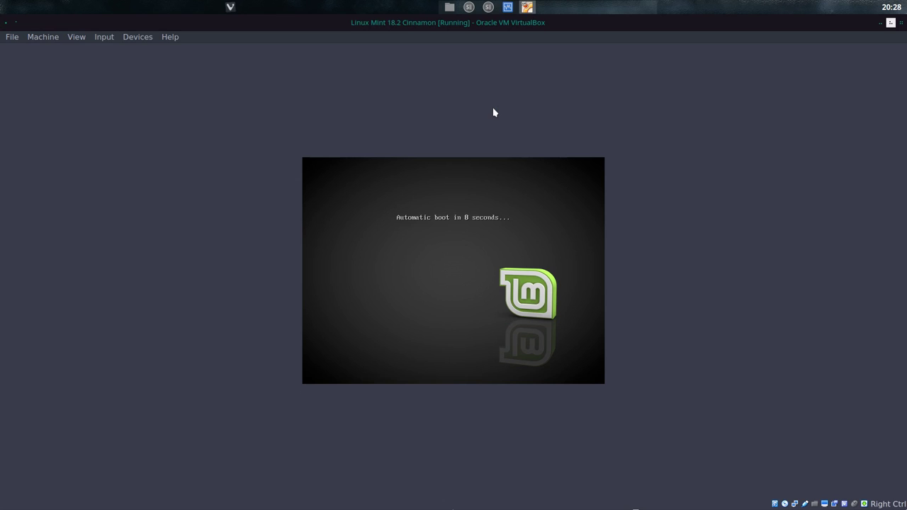
{"action": "key", "text": "Return"}
{"action": "key", "text": "Return"}
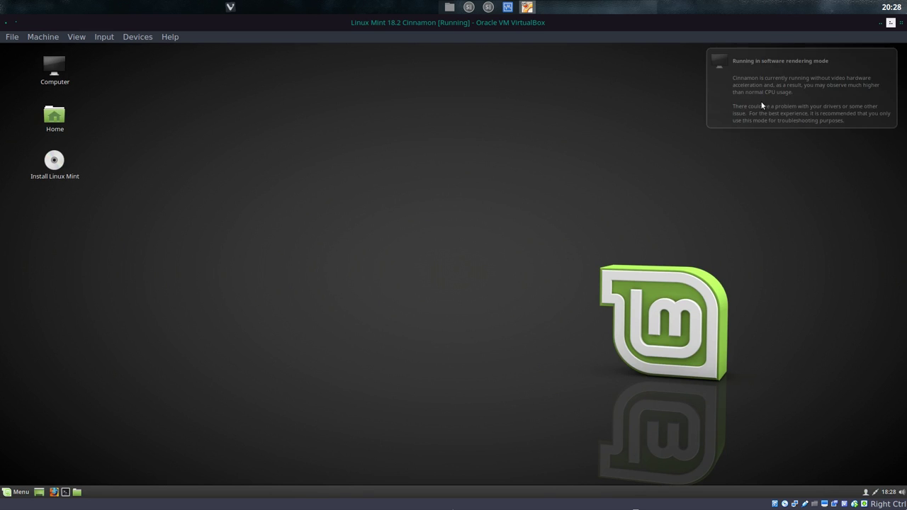
Step: Launch the Mint installer in English and install with the erase-disk option
{"action": "double_click", "coordinate": [62, 178]}
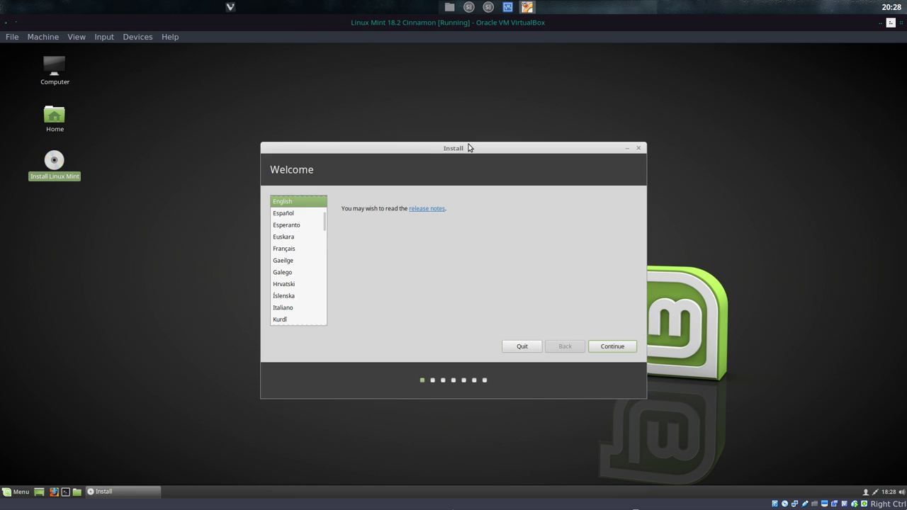
{"action": "left_click", "coordinate": [627, 348]}
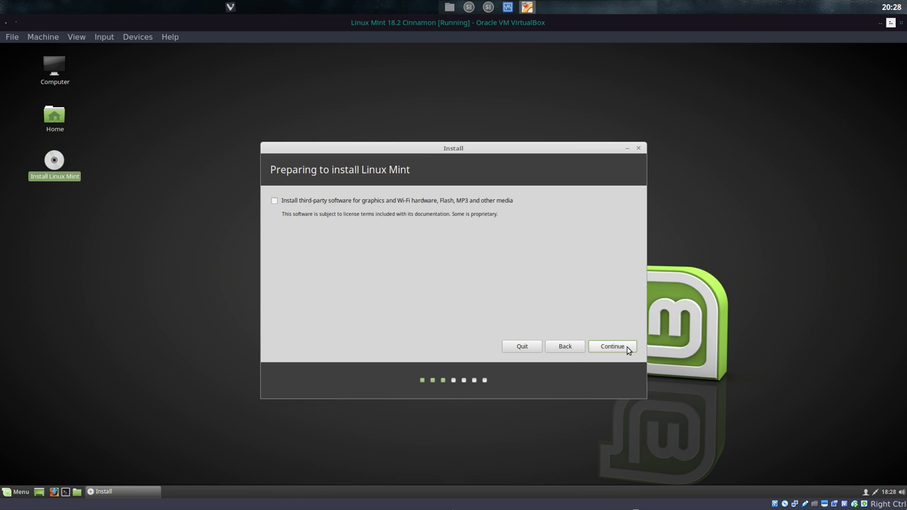
{"action": "left_click", "coordinate": [628, 347]}
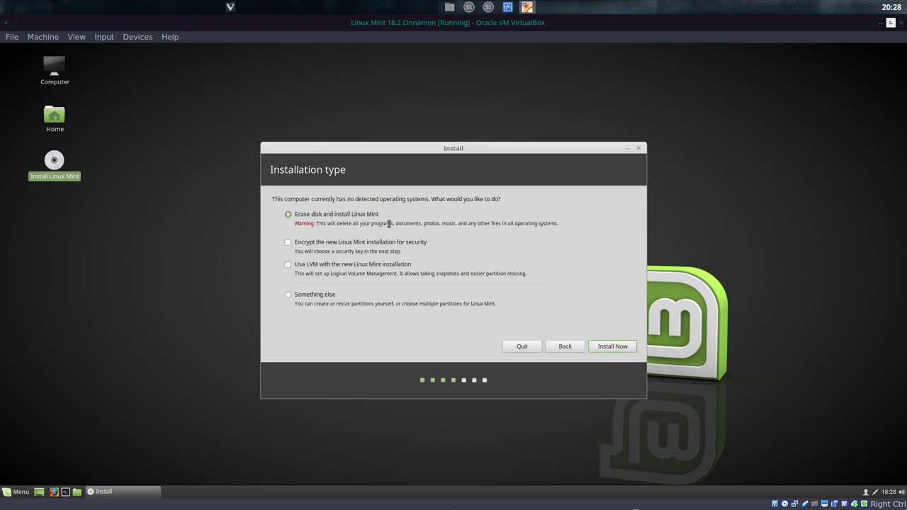
{"action": "left_click", "coordinate": [609, 351]}
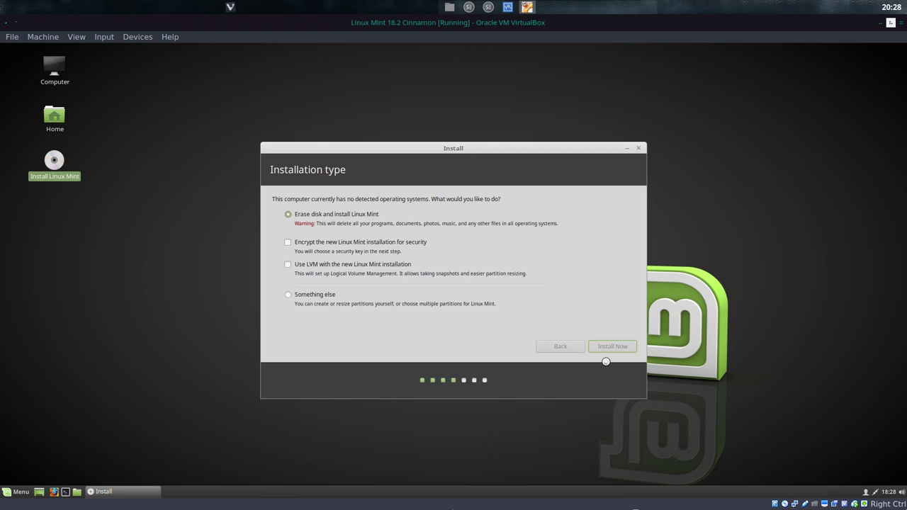
{"action": "left_click", "coordinate": [600, 325]}
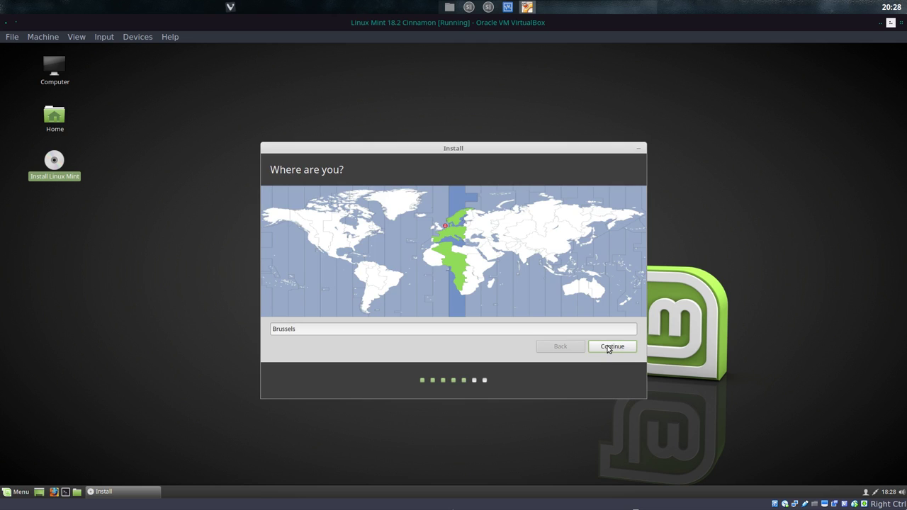
Step: Choose Brussels and the Belgian keyboard, then create the user account with automatic login
{"action": "left_click", "coordinate": [607, 346]}
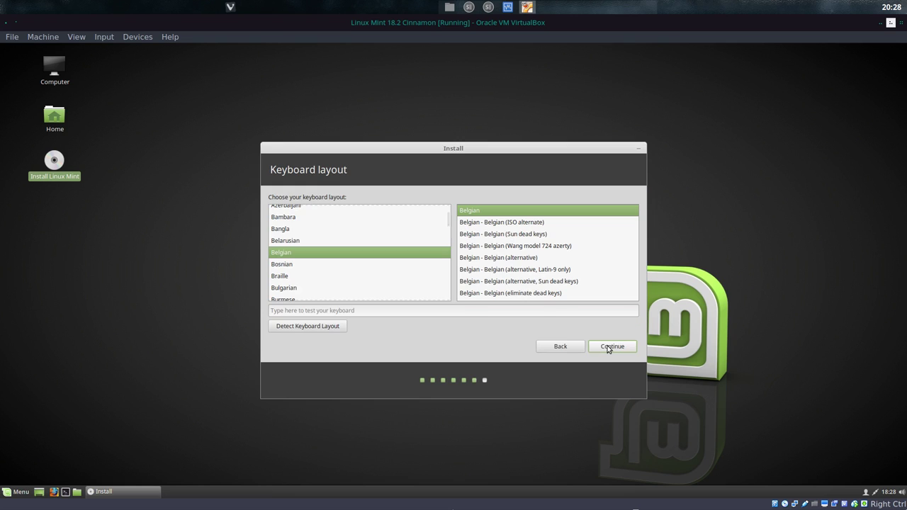
{"action": "left_click", "coordinate": [607, 347]}
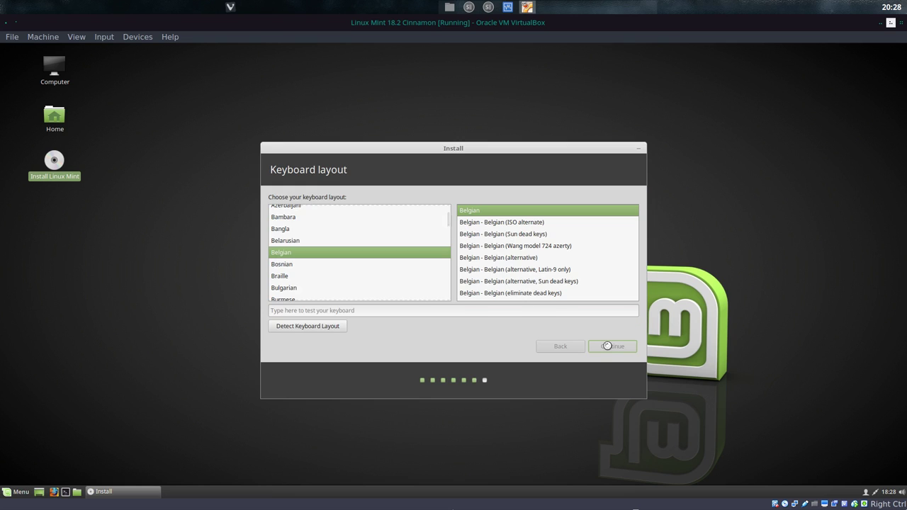
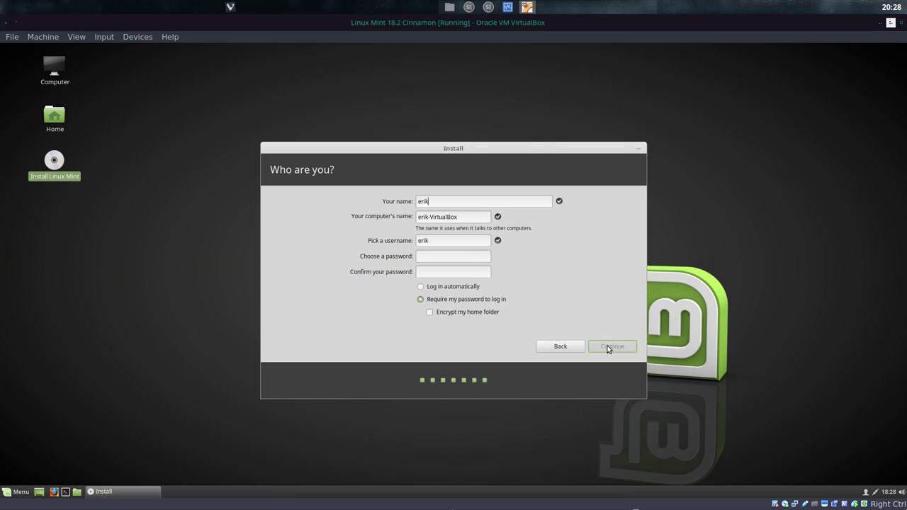
{"action": "key", "text": "Tab"}
{"action": "key", "text": "Tab"}
{"action": "key", "text": "Tab"}
{"action": "key", "text": "Tab"}
{"action": "left_click", "coordinate": [450, 288]}
{"action": "left_click", "coordinate": [614, 347]}
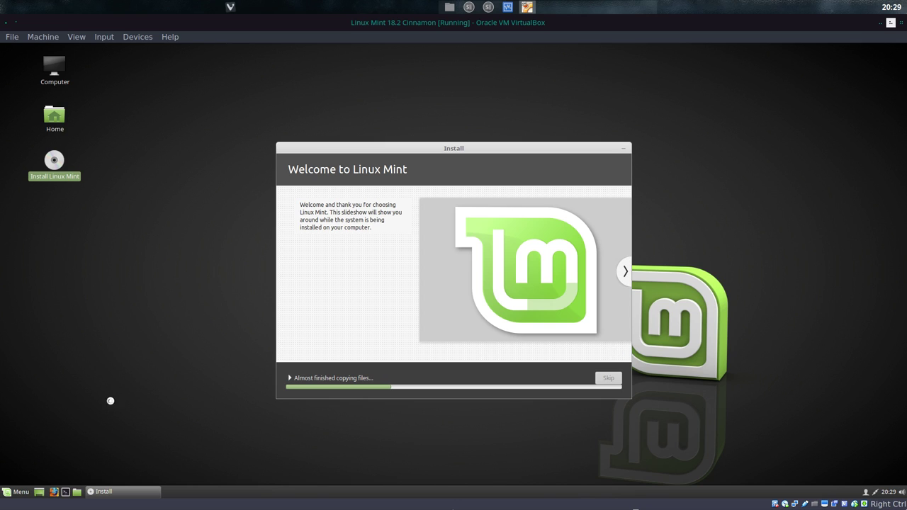
Step: Open the Mint application menu and scroll through the Accessories apps
{"action": "left_click", "coordinate": [21, 490]}
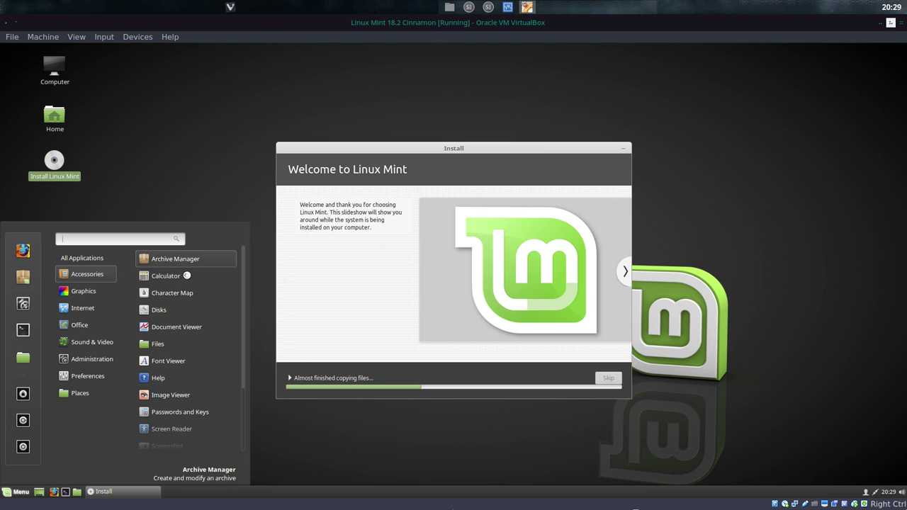
{"action": "scroll", "coordinate": [176, 347], "scroll_direction": "down", "scroll_amount": 2}
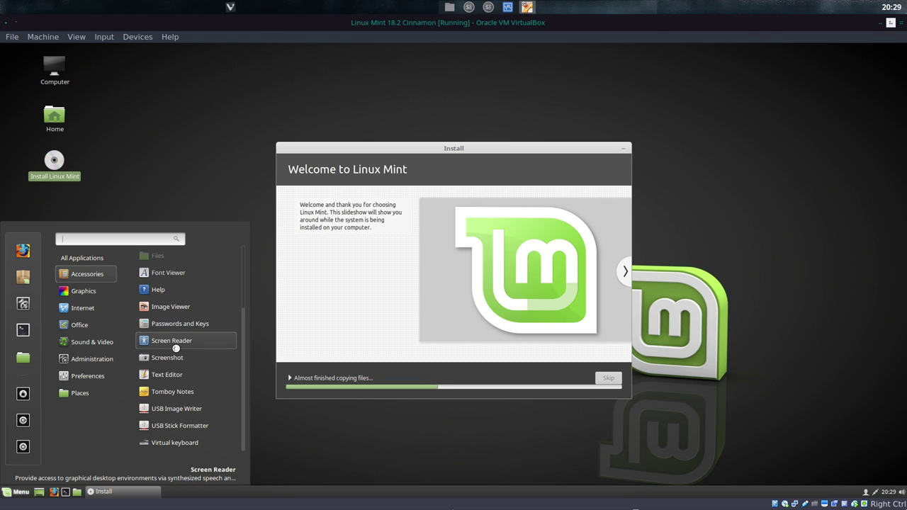
{"action": "scroll", "coordinate": [171, 430], "scroll_direction": "up", "scroll_amount": 2}
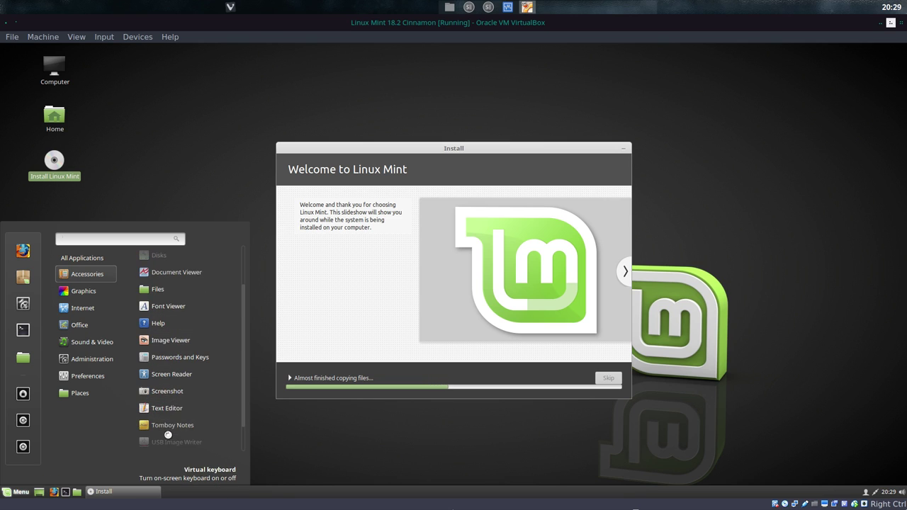
{"action": "scroll", "coordinate": [176, 404], "scroll_direction": "down", "scroll_amount": 2}
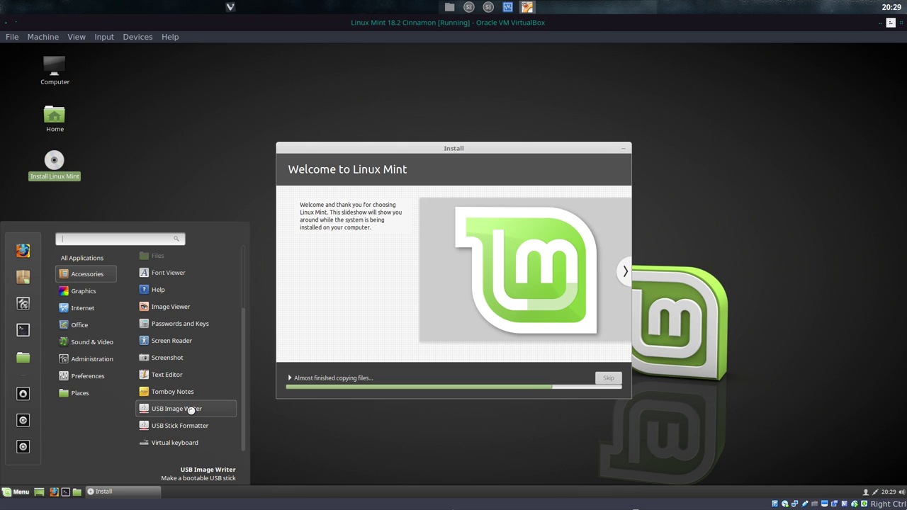
Step: Browse several Mint menu categories and scroll through their app lists
{"action": "mouse_move", "coordinate": [106, 289]}
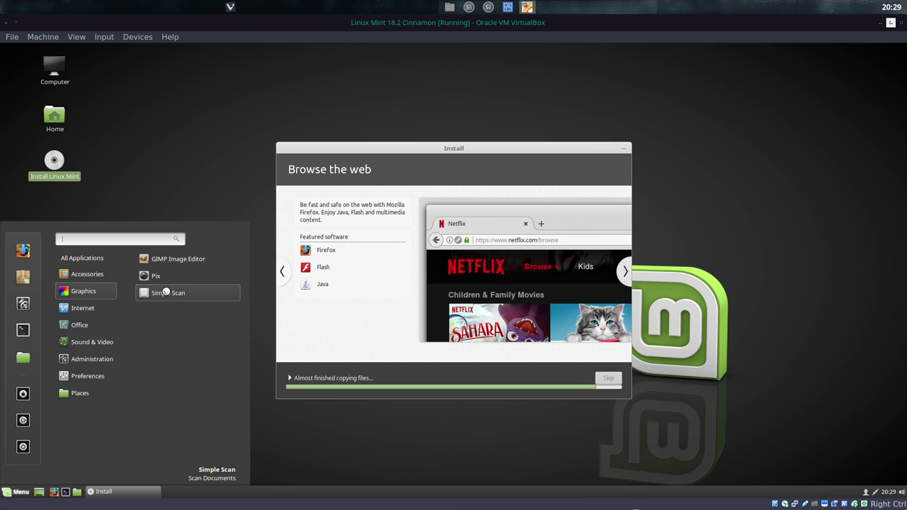
{"action": "mouse_move", "coordinate": [100, 308]}
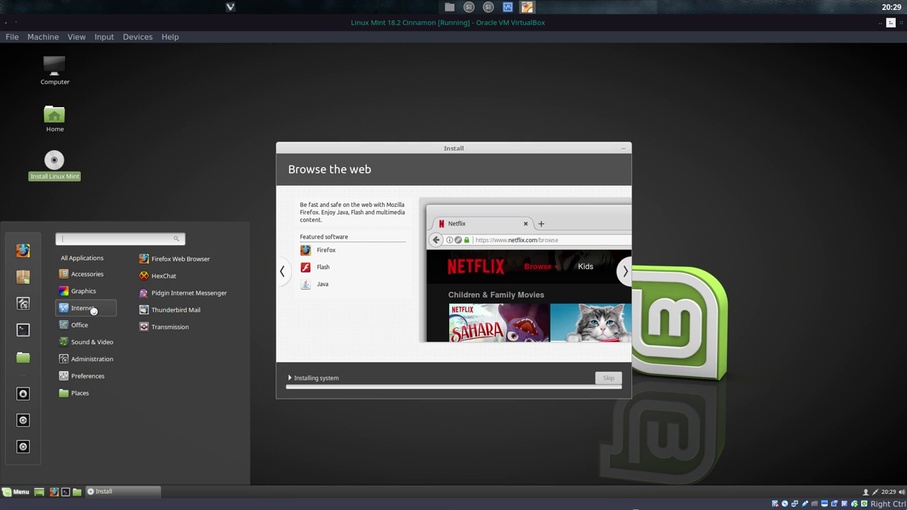
{"action": "mouse_move", "coordinate": [90, 340]}
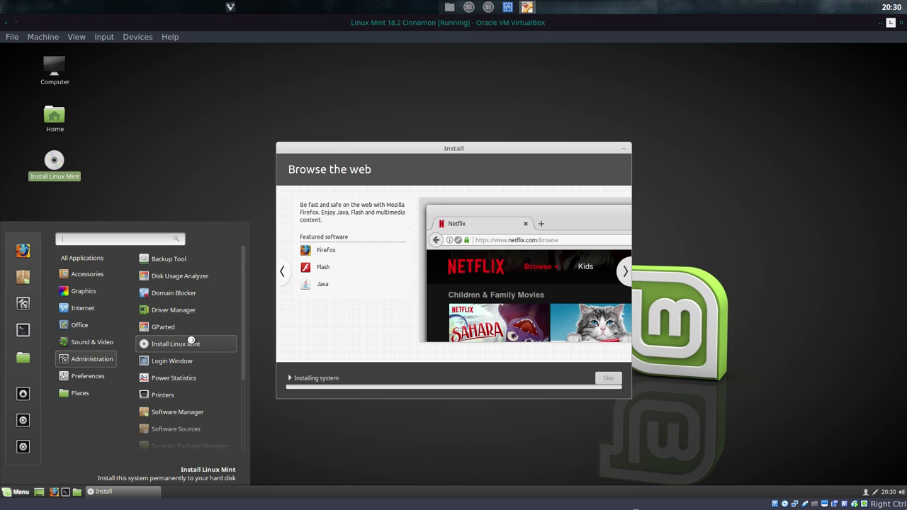
{"action": "scroll", "coordinate": [190, 341], "scroll_direction": "down", "scroll_amount": 2}
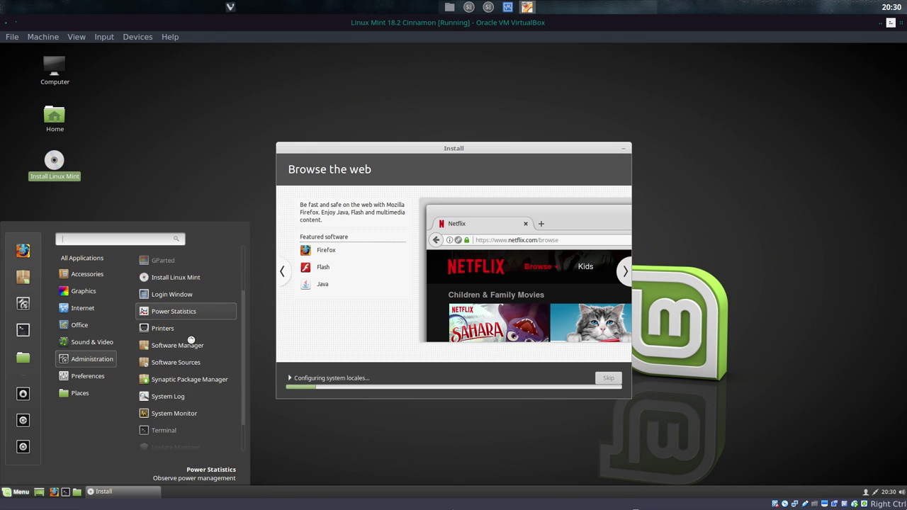
{"action": "scroll", "coordinate": [191, 341], "scroll_direction": "up", "scroll_amount": 2}
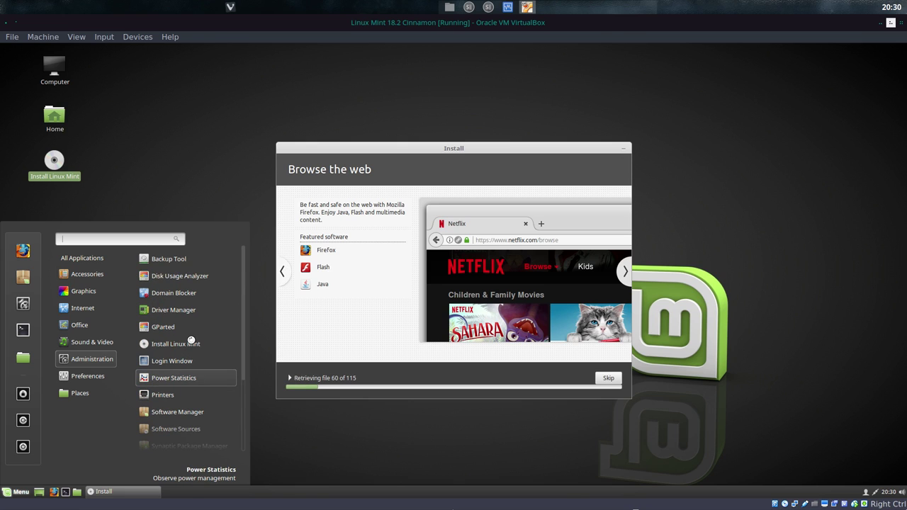
{"action": "scroll", "coordinate": [190, 341], "scroll_direction": "down", "scroll_amount": 2}
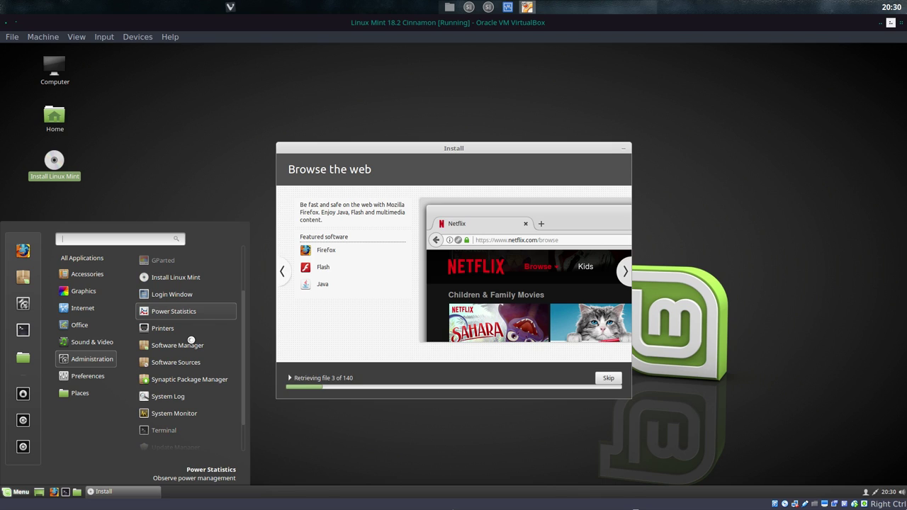
{"action": "scroll", "coordinate": [191, 341], "scroll_direction": "down", "scroll_amount": 2}
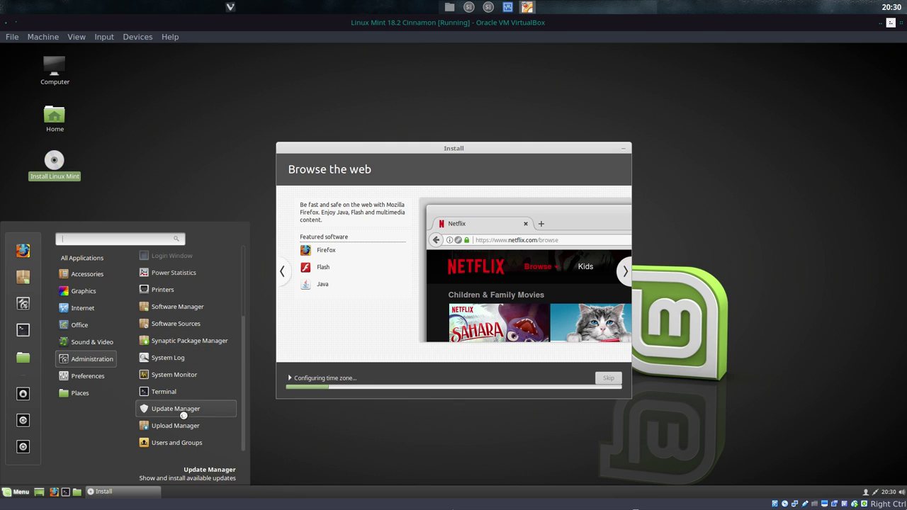
{"action": "scroll", "coordinate": [177, 369], "scroll_direction": "up", "scroll_amount": 3}
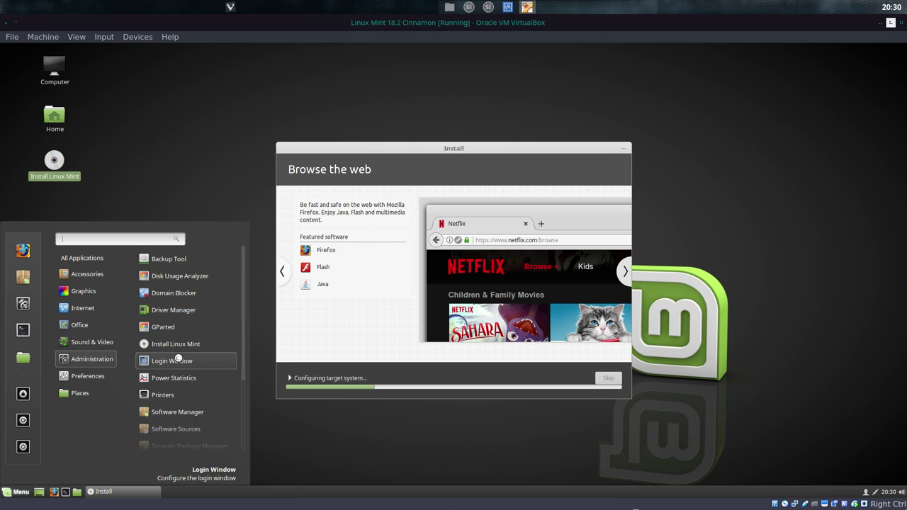
Step: Browse two more categories, then launch System Settings from the favourites sidebar
{"action": "mouse_move", "coordinate": [103, 377]}
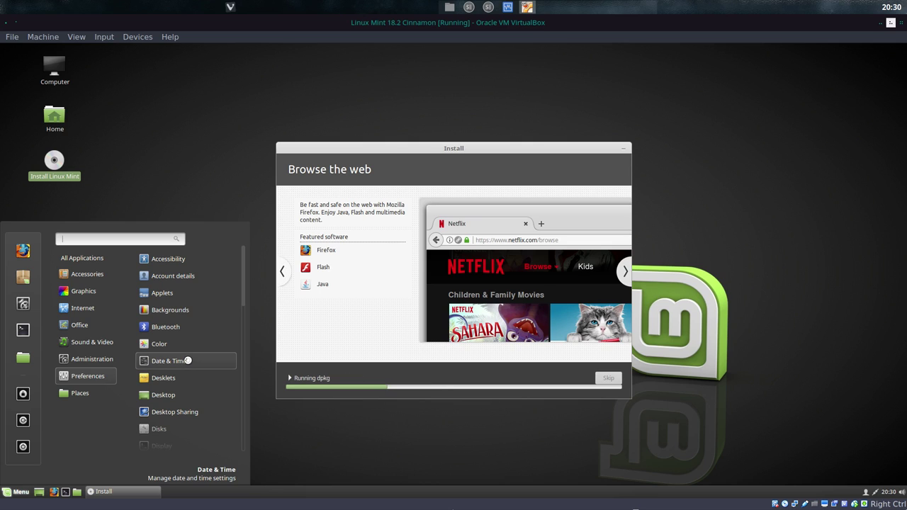
{"action": "scroll", "coordinate": [194, 359], "scroll_direction": "down", "scroll_amount": 5}
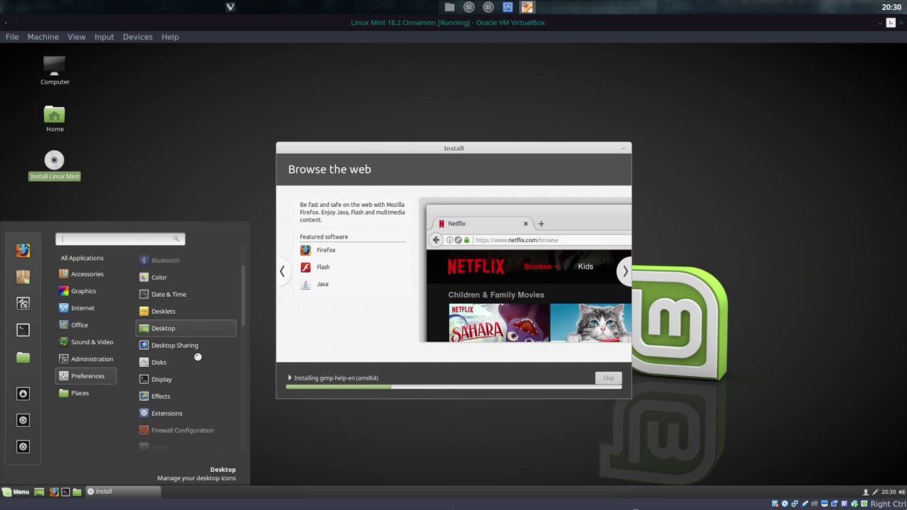
{"action": "scroll", "coordinate": [198, 358], "scroll_direction": "down", "scroll_amount": 6}
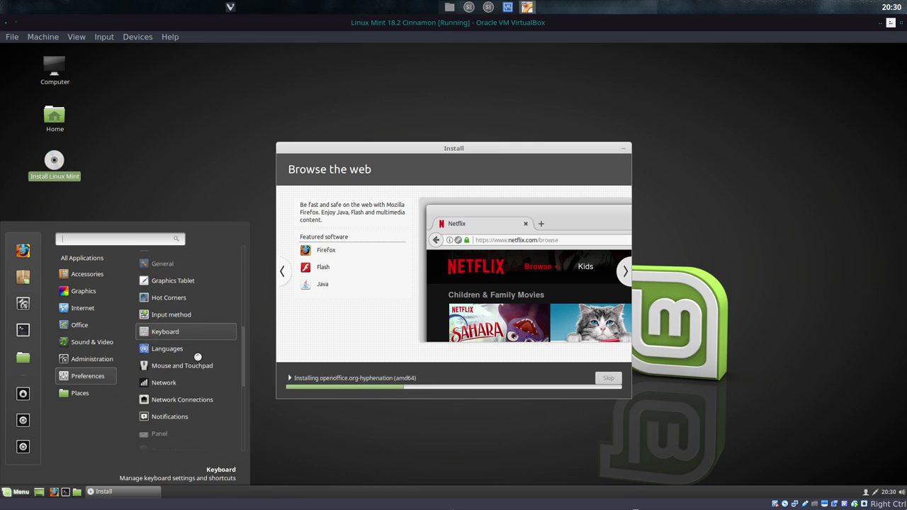
{"action": "scroll", "coordinate": [197, 357], "scroll_direction": "down", "scroll_amount": 3}
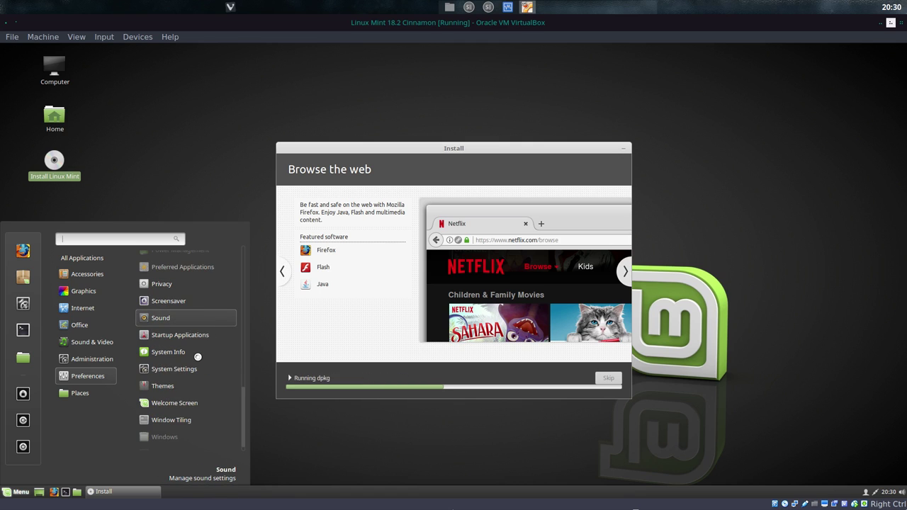
{"action": "scroll", "coordinate": [197, 357], "scroll_direction": "down", "scroll_amount": 1}
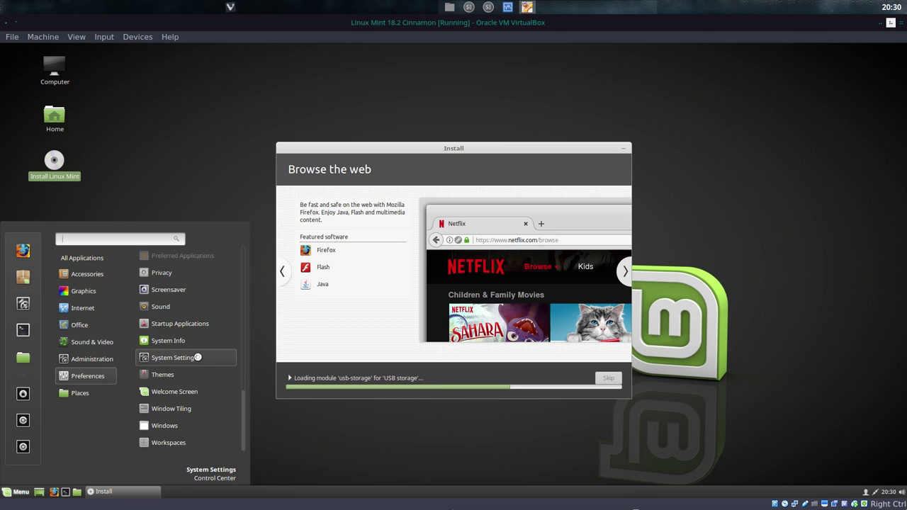
{"action": "mouse_move", "coordinate": [100, 393]}
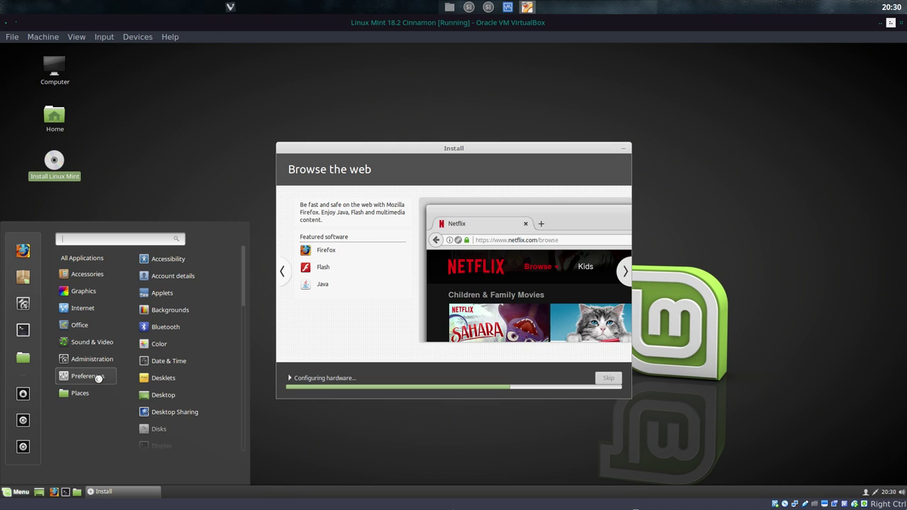
{"action": "left_click", "coordinate": [21, 303]}
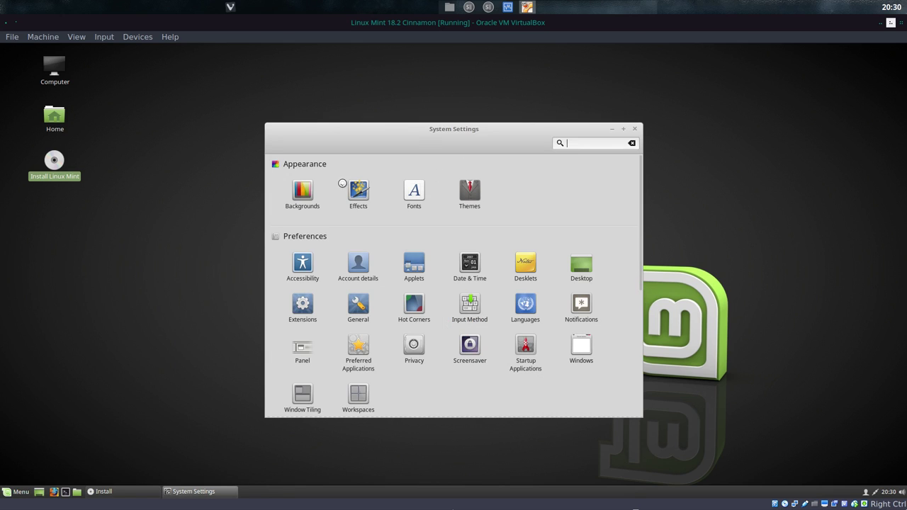
Step: Open the Menu applet's configuration on its Menu tab, then choose Restart Now
{"action": "scroll", "coordinate": [604, 196], "scroll_direction": "down", "scroll_amount": 1}
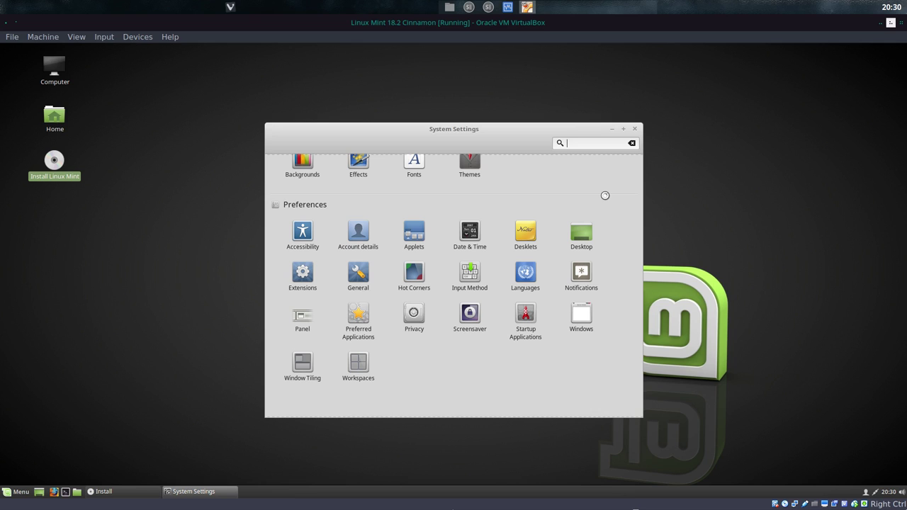
{"action": "right_click", "coordinate": [20, 494]}
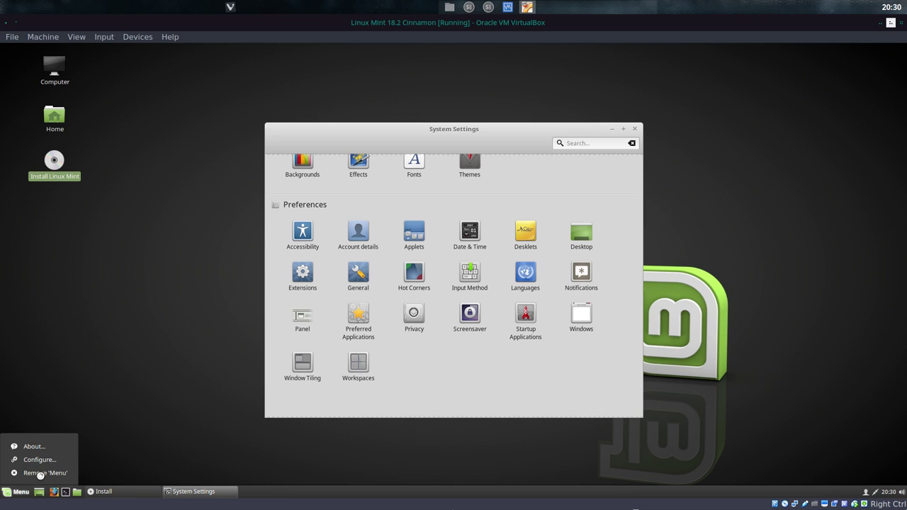
{"action": "left_click", "coordinate": [48, 461]}
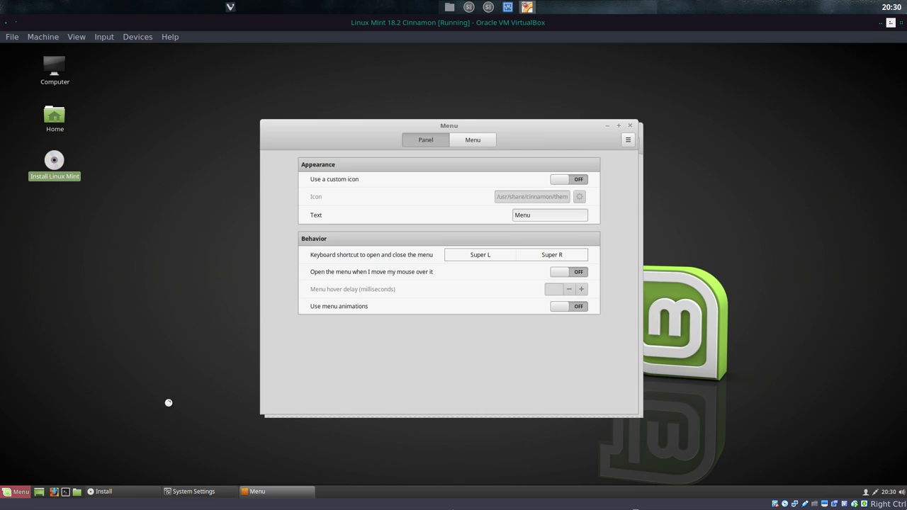
{"action": "left_click", "coordinate": [468, 137]}
{"action": "left_click", "coordinate": [664, 292]}
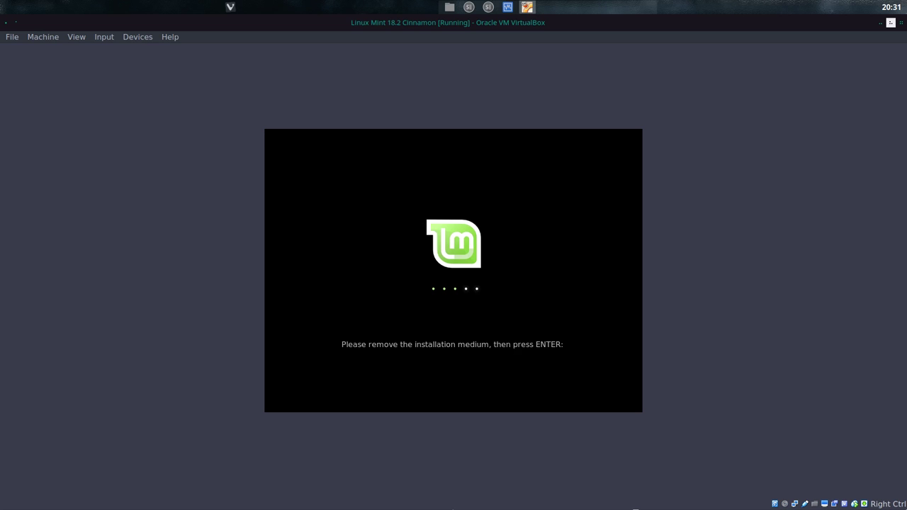
Step: Finish rebooting, turn off the Welcome Screen at startup, close it, and dismiss the menu
{"action": "key", "text": "Return"}
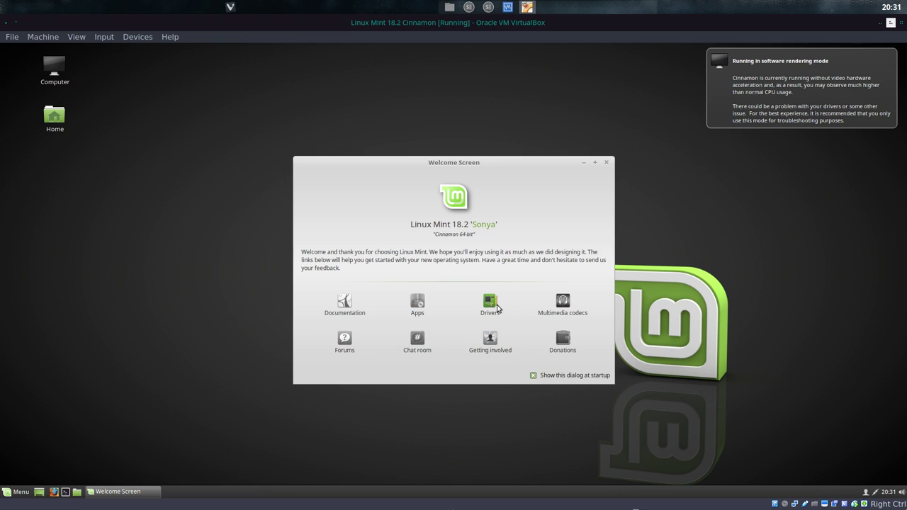
{"action": "left_click", "coordinate": [534, 375]}
{"action": "left_click", "coordinate": [607, 165]}
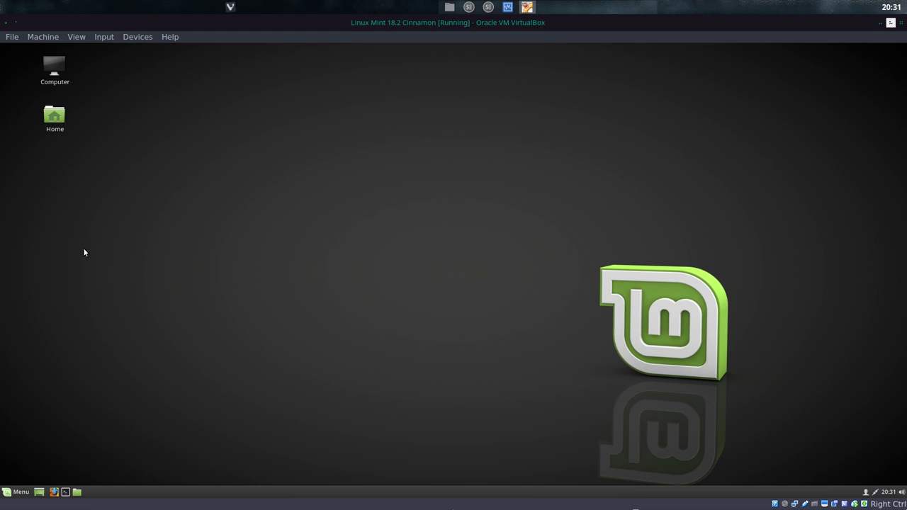
{"action": "left_click", "coordinate": [14, 494]}
{"action": "left_click", "coordinate": [195, 178]}
Step: Open Firefox maximized and search Yahoo for the theme developer's GitHub page
{"action": "left_click", "coordinate": [54, 494]}
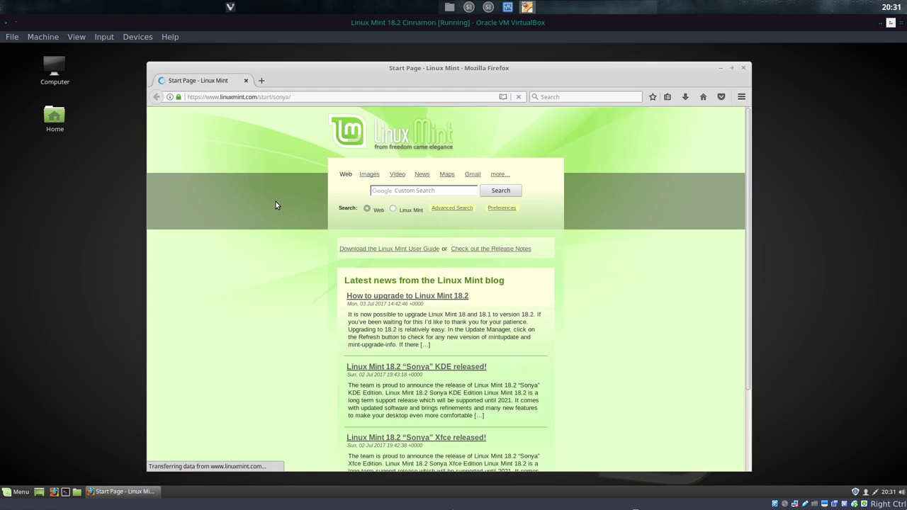
{"action": "double_click", "coordinate": [563, 72]}
{"action": "left_click", "coordinate": [347, 78]}
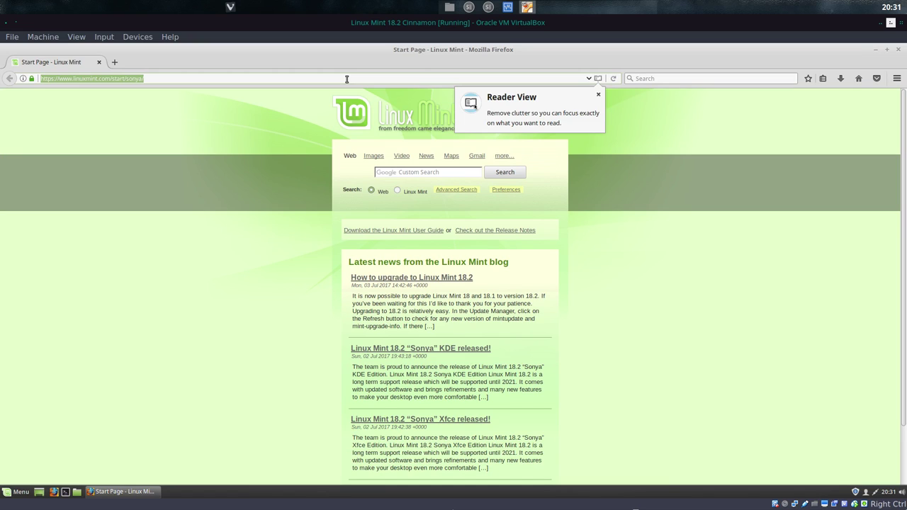
{"action": "type", "text": "github erik u"}
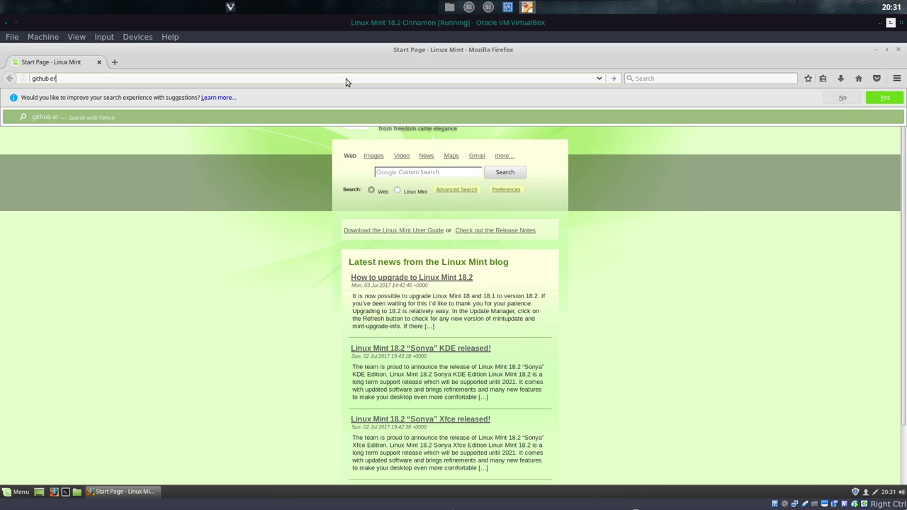
{"action": "type", "text": "bois"}
{"action": "key", "text": "Return"}
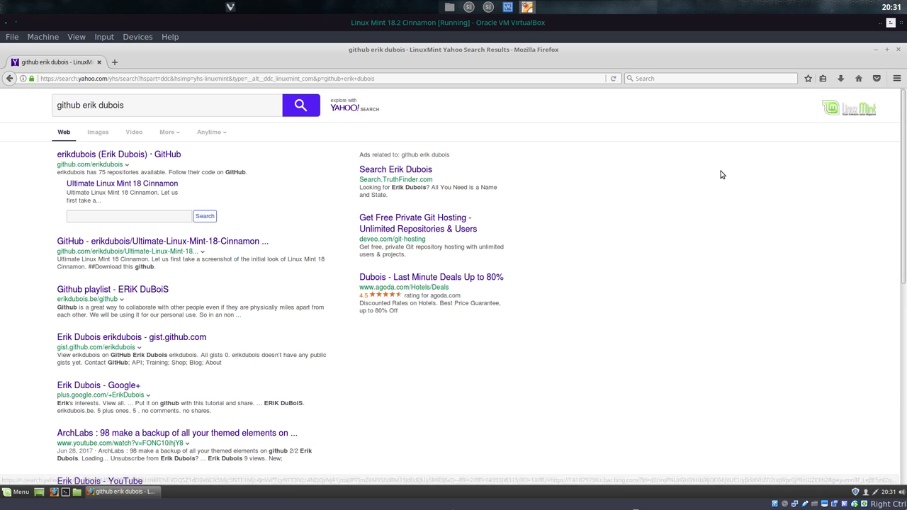
Step: Add Google to Firefox's search engines from the linuxmint.com search engine page
{"action": "left_click", "coordinate": [630, 81]}
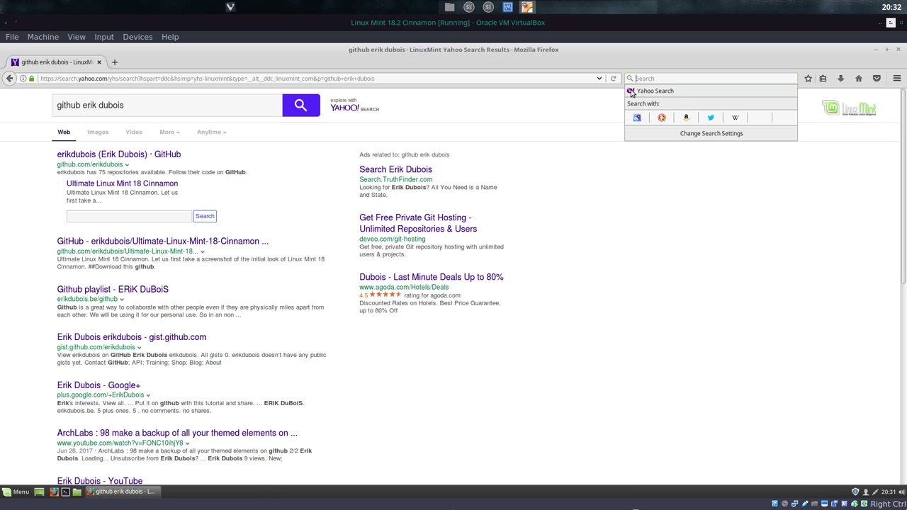
{"action": "left_click", "coordinate": [704, 134]}
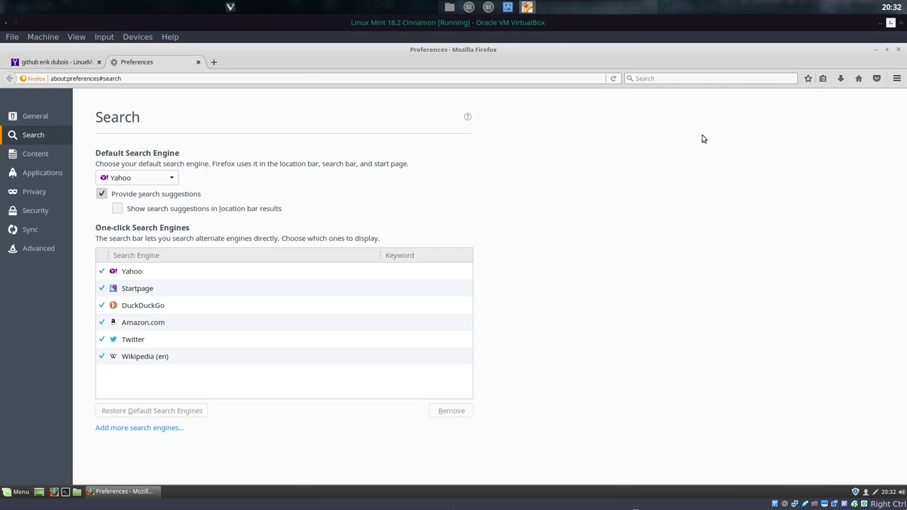
{"action": "left_click", "coordinate": [160, 430]}
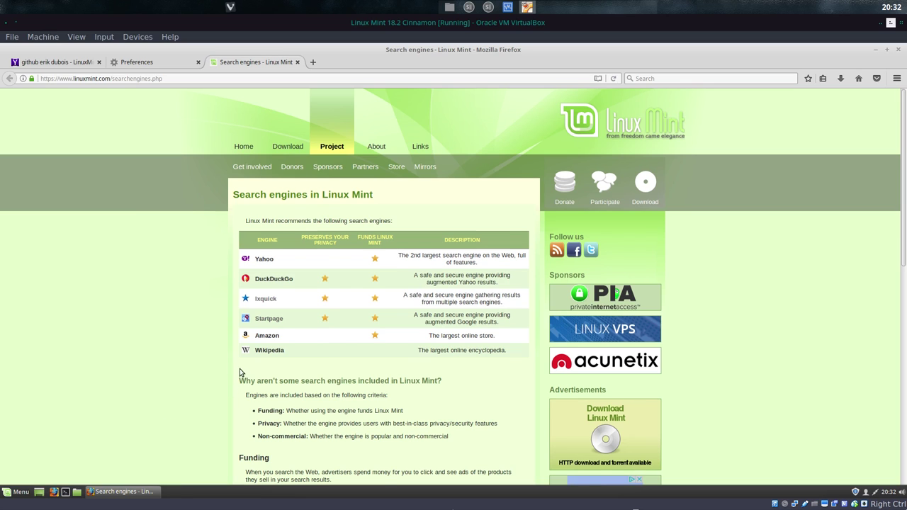
{"action": "scroll", "coordinate": [330, 356], "scroll_direction": "down", "scroll_amount": 10}
{"action": "left_click", "coordinate": [380, 371]}
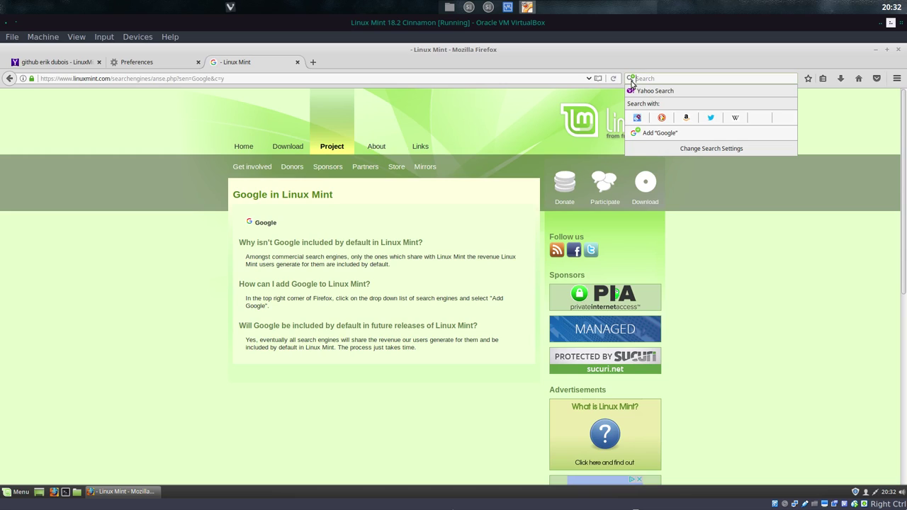
{"action": "left_click", "coordinate": [630, 78]}
{"action": "left_click", "coordinate": [645, 134]}
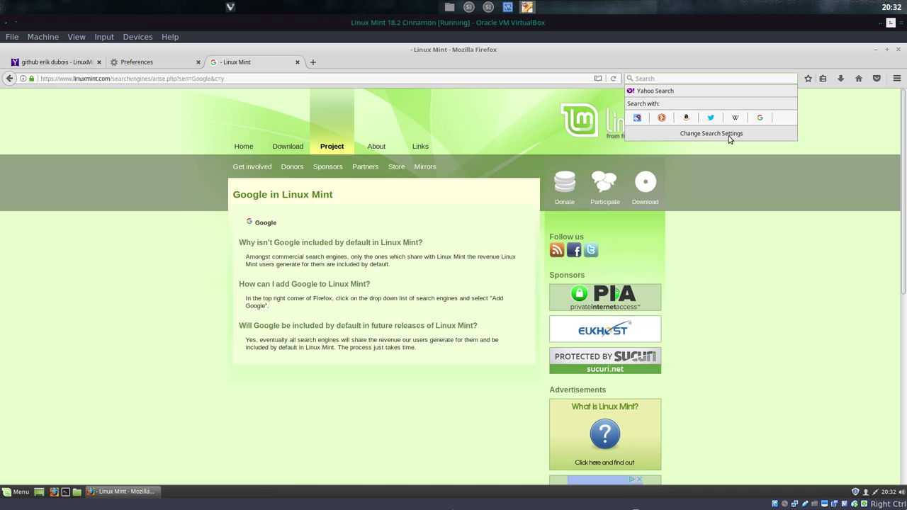
Step: Remove Yahoo and the other one-click engines in Search preferences, then close the extra tabs
{"action": "left_click", "coordinate": [727, 136]}
{"action": "left_click", "coordinate": [218, 275]}
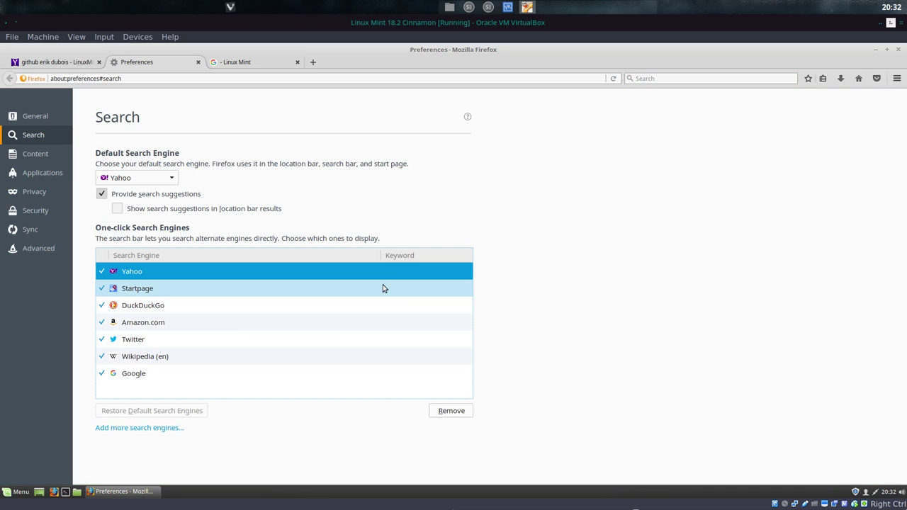
{"action": "left_click", "coordinate": [452, 411]}
{"action": "left_click", "coordinate": [452, 411]}
{"action": "left_click", "coordinate": [451, 411]}
{"action": "left_click", "coordinate": [452, 411]}
{"action": "left_click", "coordinate": [451, 411]}
{"action": "left_click", "coordinate": [452, 411]}
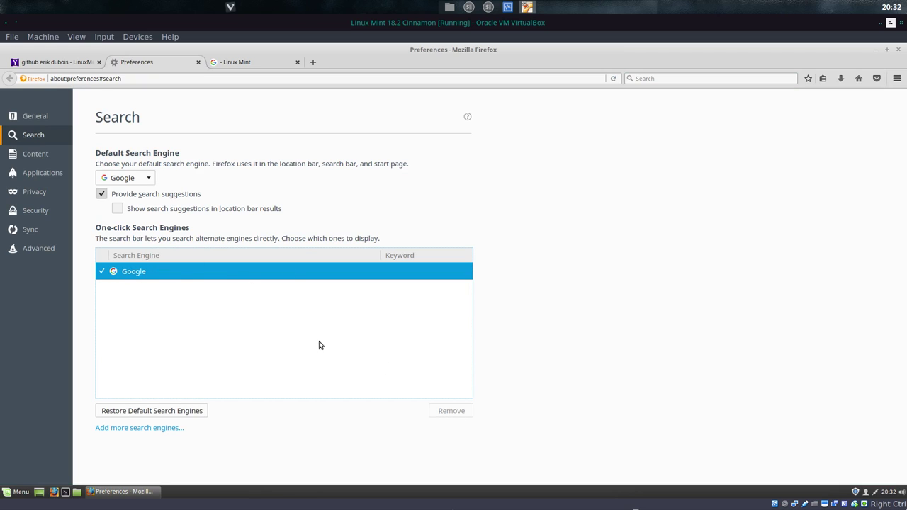
{"action": "left_click", "coordinate": [198, 62]}
{"action": "left_click", "coordinate": [198, 62]}
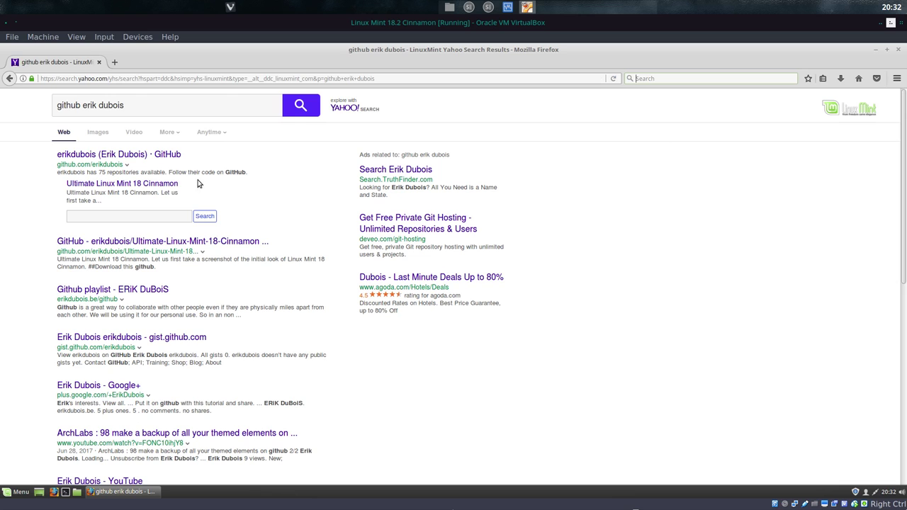
Step: Copy the Ultimate-Linux-Mint-18.2-Cinnamon clone URL from GitHub, then minimize Firefox and open Home
{"action": "left_click", "coordinate": [157, 154]}
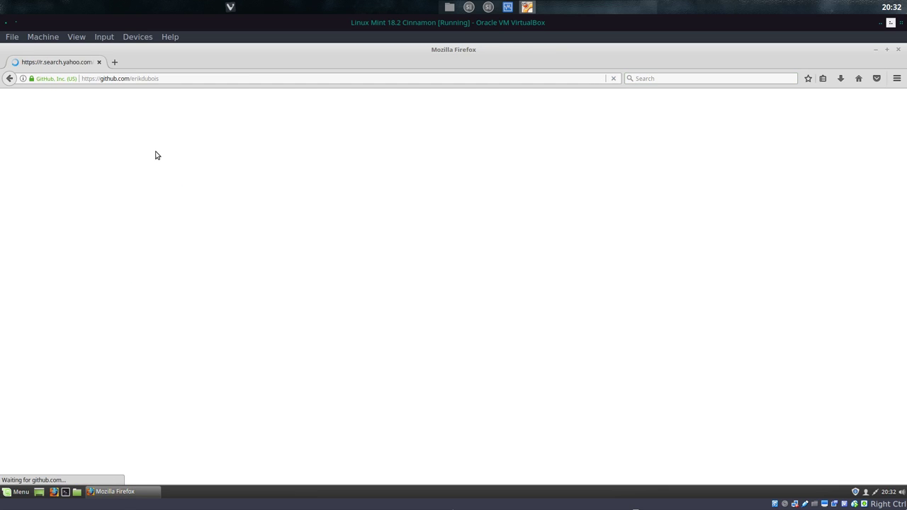
{"action": "scroll", "coordinate": [358, 206], "scroll_direction": "down", "scroll_amount": 3}
{"action": "left_click", "coordinate": [415, 102]}
{"action": "scroll", "coordinate": [367, 206], "scroll_direction": "down", "scroll_amount": 10}
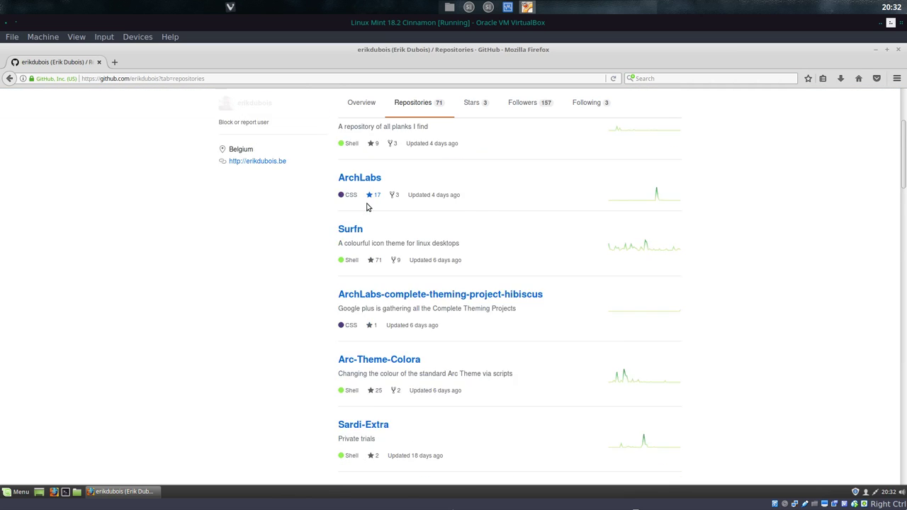
{"action": "left_click", "coordinate": [414, 219]}
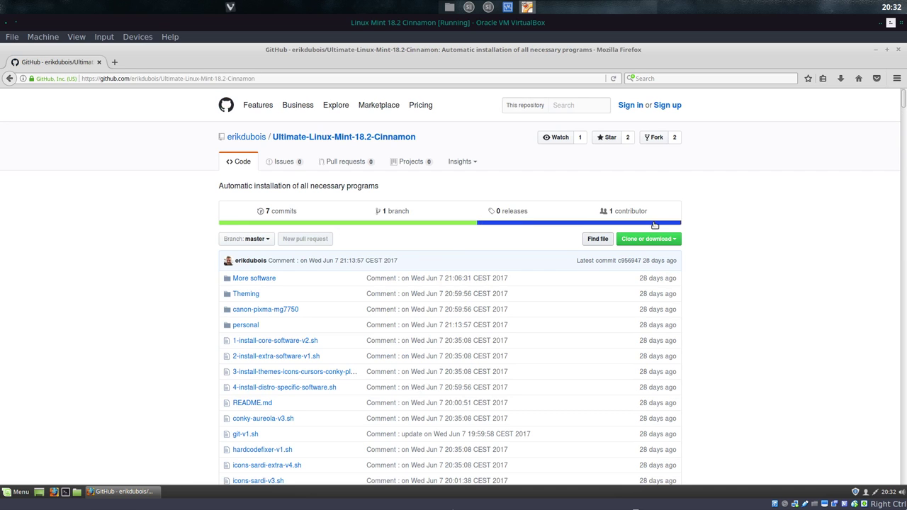
{"action": "left_click", "coordinate": [663, 240]}
{"action": "left_click", "coordinate": [667, 287]}
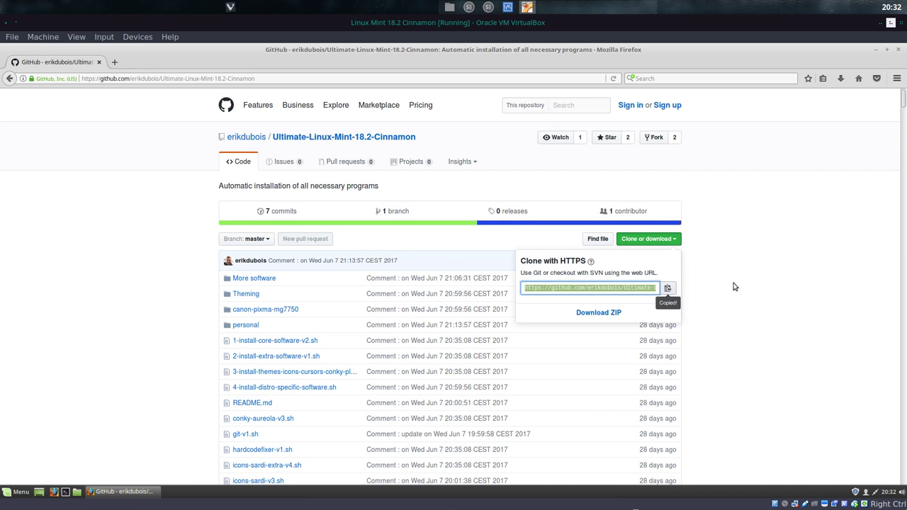
{"action": "left_click", "coordinate": [877, 50]}
{"action": "double_click", "coordinate": [55, 117]}
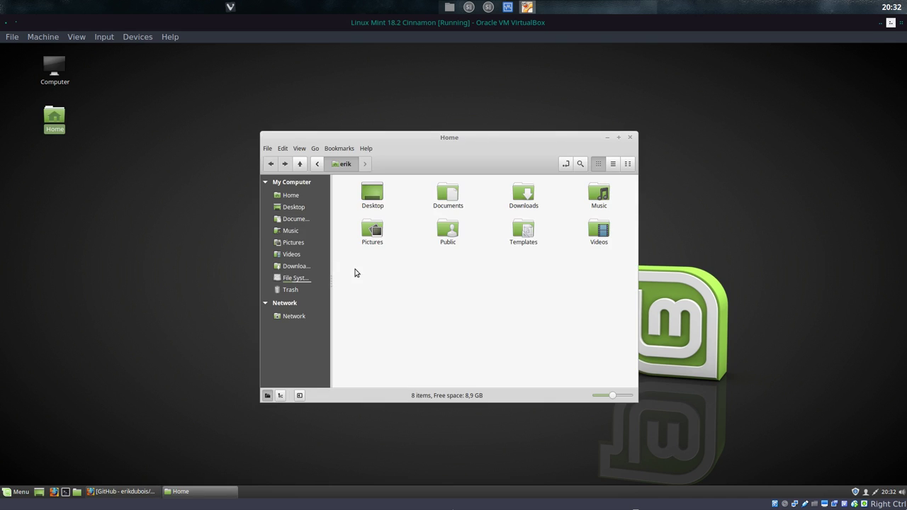
Step: Create a DATA folder in Home, open it, and launch a terminal inside it
{"action": "right_click", "coordinate": [377, 287]}
{"action": "left_click", "coordinate": [418, 293]}
{"action": "type", "text": "DATA"}
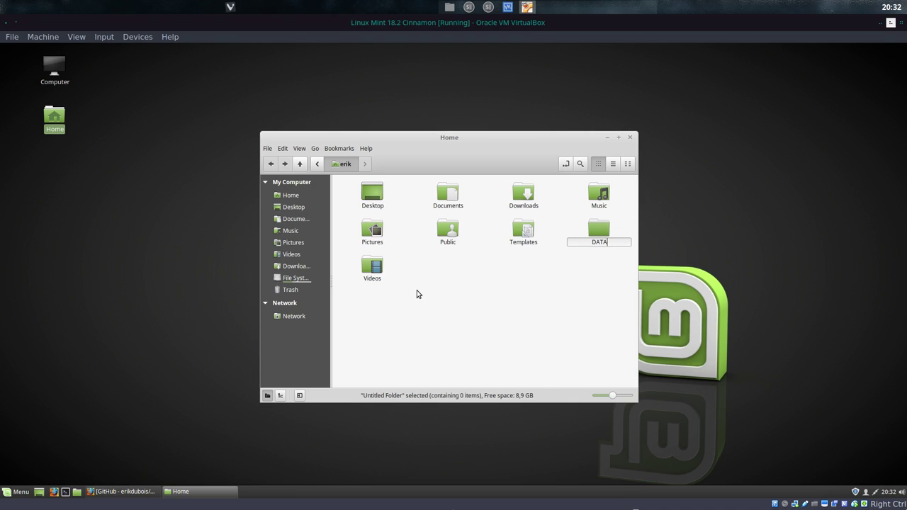
{"action": "key", "text": "Return"}
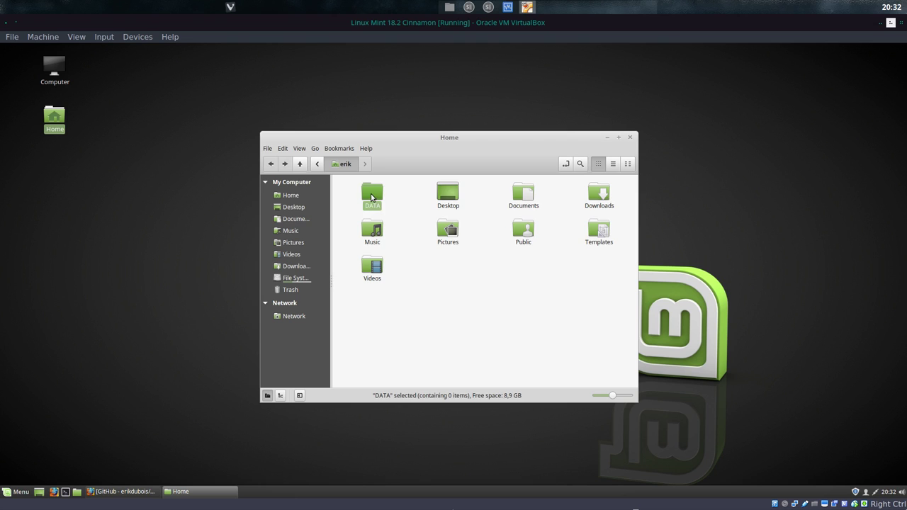
{"action": "double_click", "coordinate": [372, 195]}
{"action": "right_click", "coordinate": [376, 215]}
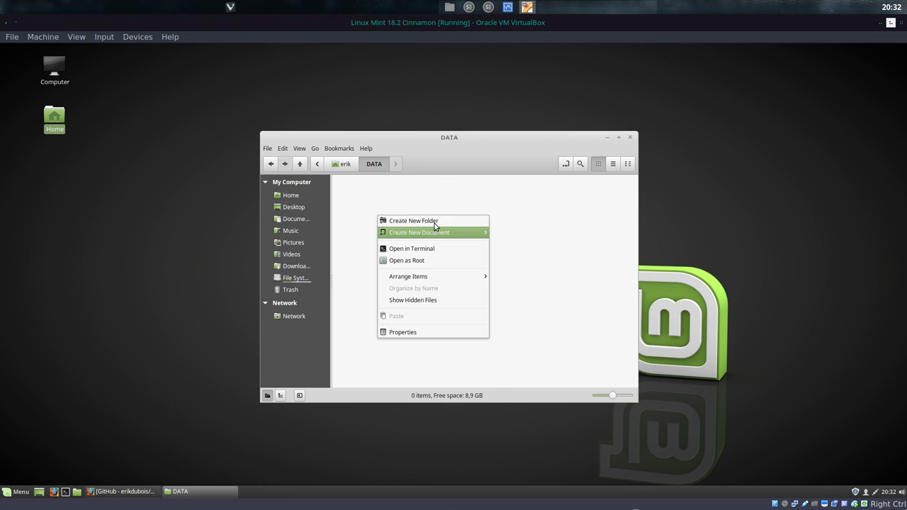
{"action": "left_click", "coordinate": [432, 247]}
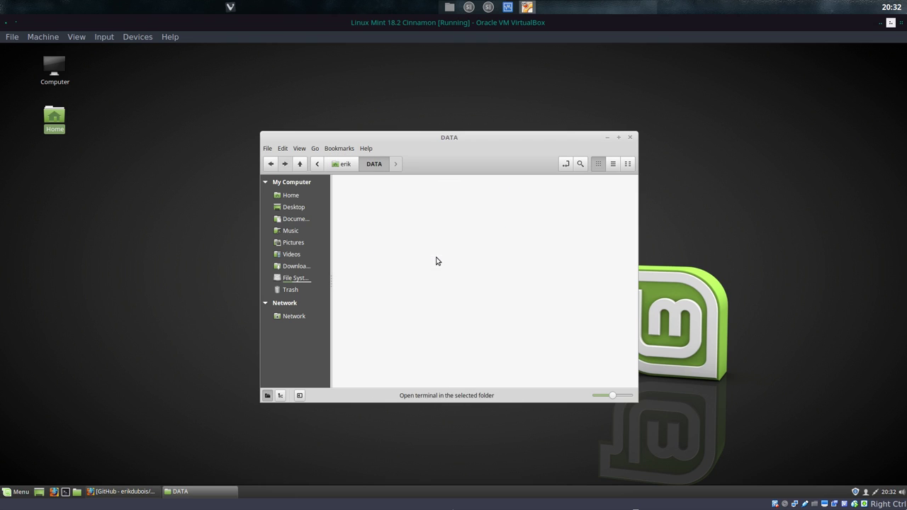
Step: Install git with sudo apt install git, entering the password and confirming
{"action": "type", "text": "gi"}
{"action": "key", "text": "Tab"}
{"action": "key", "text": "Tab"}
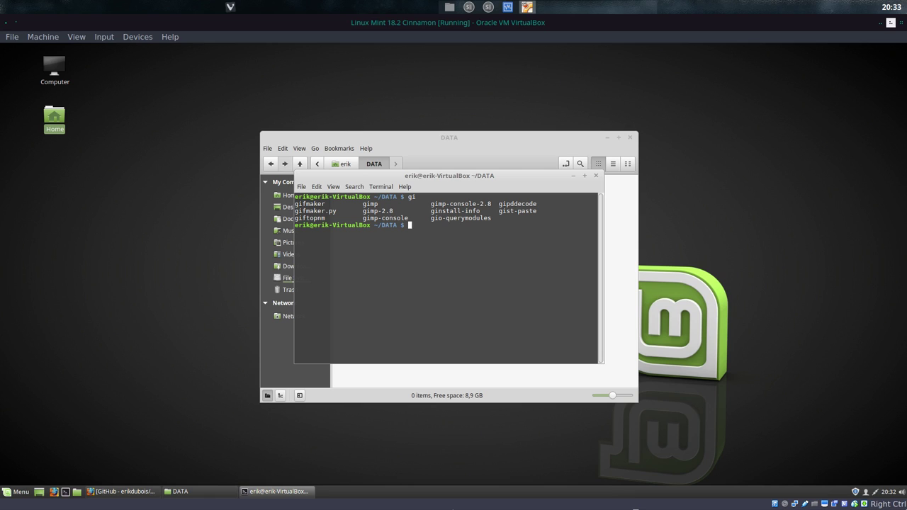
{"action": "type", "text": "sudo "}
{"action": "type", "text": "pac"}
{"action": "key", "text": "BackSpace"}
{"action": "key", "text": "BackSpace"}
{"action": "key", "text": "BackSpace"}
{"action": "key", "text": "BackSpace"}
{"action": "key", "text": "BackSpace"}
{"action": "key", "text": "BackSpace"}
{"action": "type", "text": "ap"}
{"action": "type", "text": "t-get"}
{"action": "key", "text": "BackSpace"}
{"action": "key", "text": "BackSpace"}
{"action": "type", "text": "install git"}
{"action": "key", "text": "Return"}
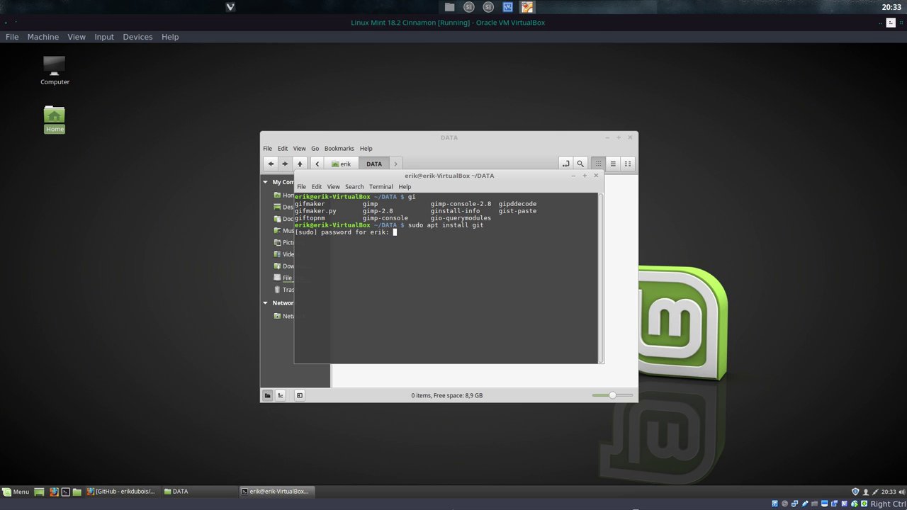
{"action": "key", "text": "Return"}
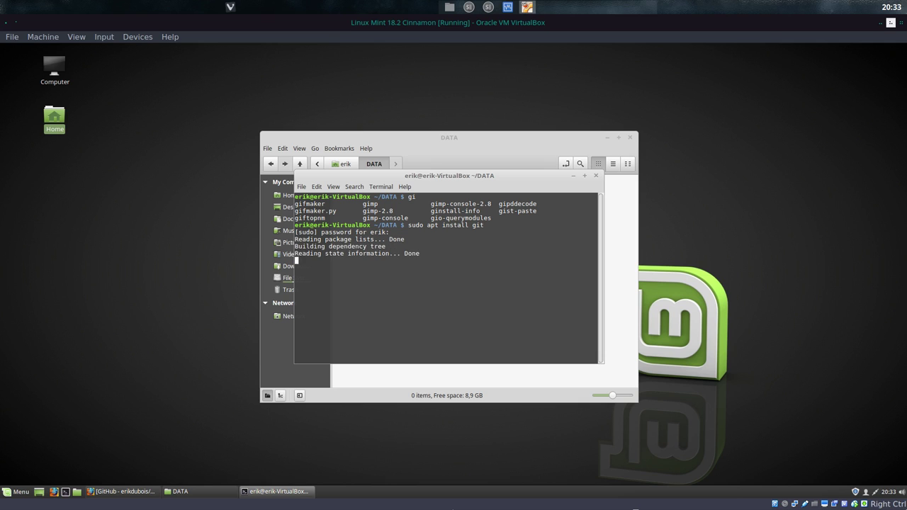
{"action": "key", "text": "Return"}
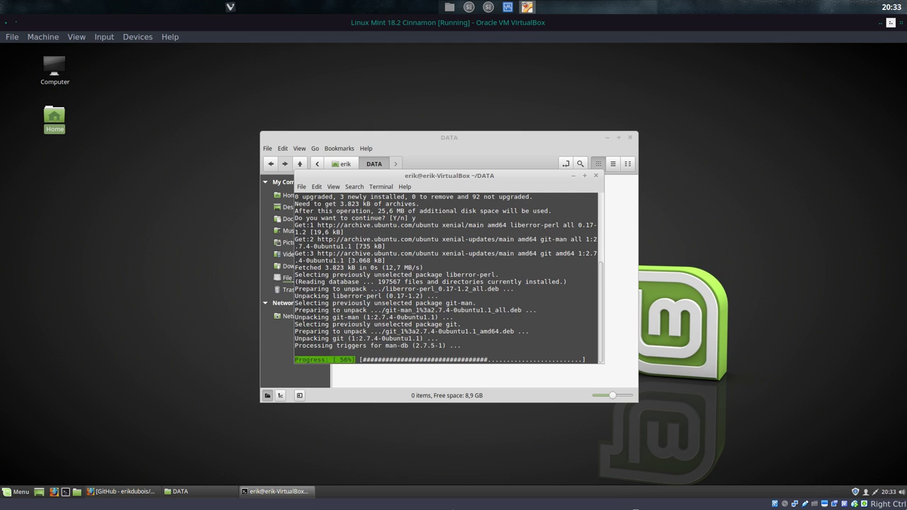
Step: Clone the copied Ultimate-Linux-Mint-18.2-Cinnamon repository URL with git clone
{"action": "type", "text": "git clone"}
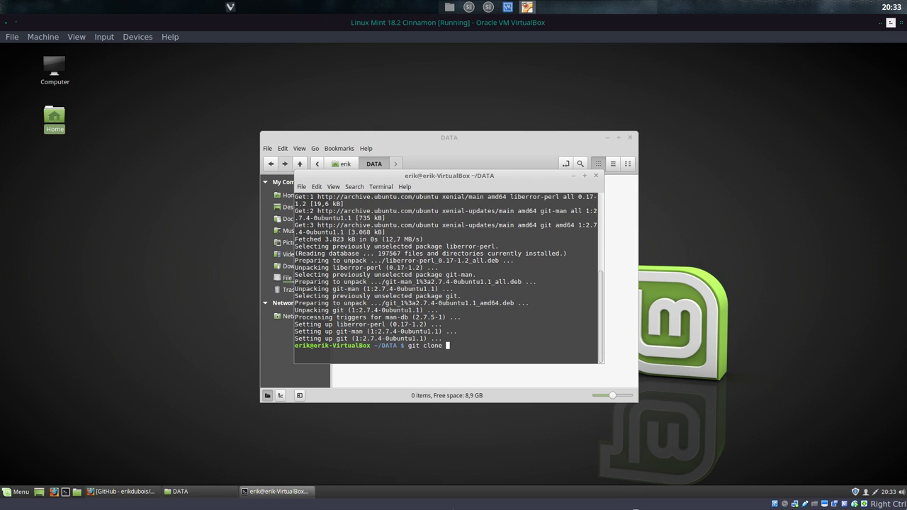
{"action": "key", "text": "ctrl+shift+v"}
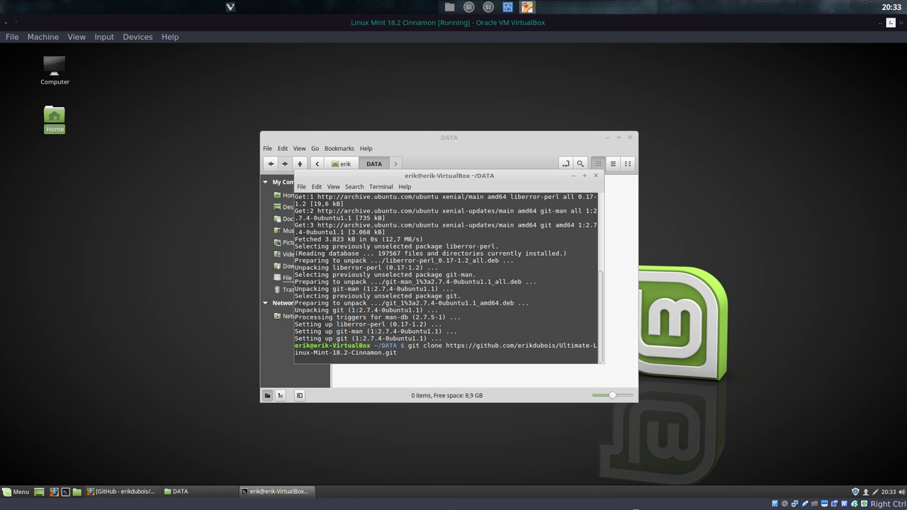
{"action": "key", "text": "Return"}
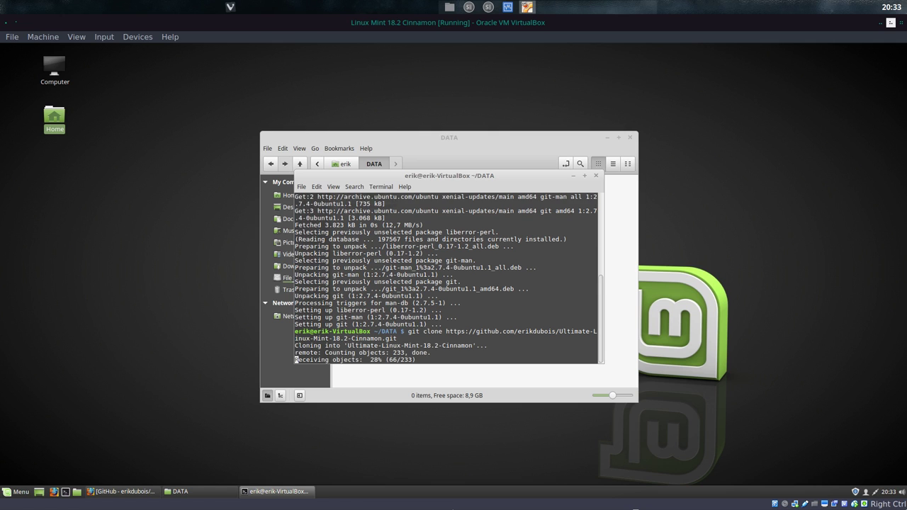
Step: Close the finished terminal and open the cloned Ultimate-Linux-Mint-18.2-Cinnamon folder
{"action": "left_click_drag", "start_coordinate": [506, 171], "coordinate": [212, 184]}
{"action": "left_click", "coordinate": [302, 190]}
{"action": "double_click", "coordinate": [373, 197]}
{"action": "left_click_drag", "start_coordinate": [495, 145], "coordinate": [1, 139]}
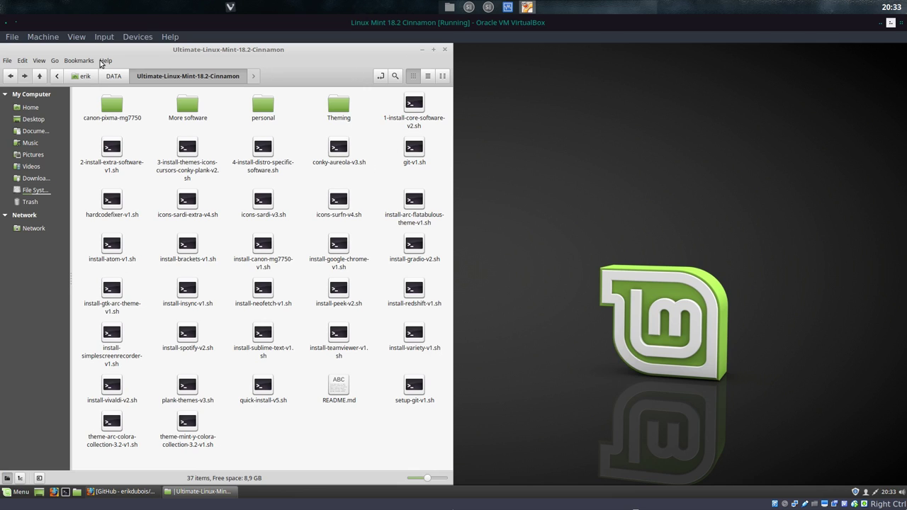
Step: Add refresh, computer, home, open-in-terminal and new-folder toolbar buttons, then open a terminal there
{"action": "left_click", "coordinate": [28, 61]}
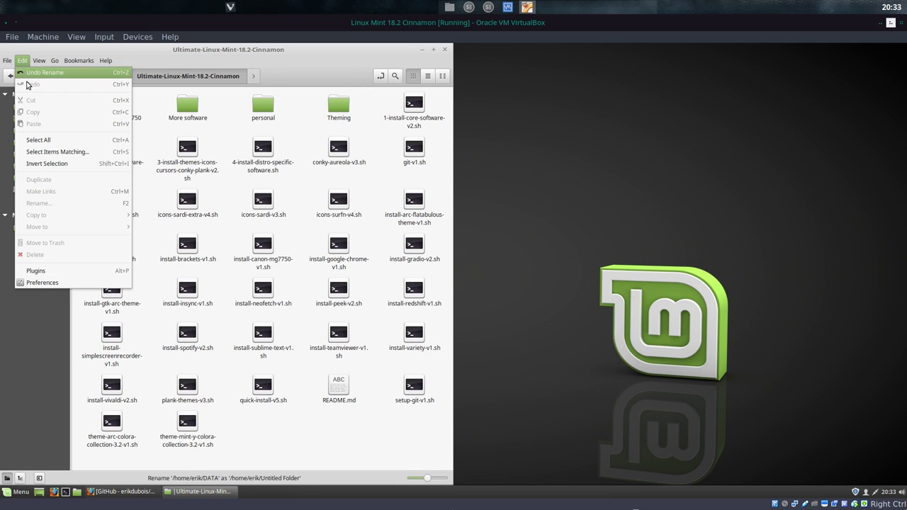
{"action": "left_click", "coordinate": [42, 282]}
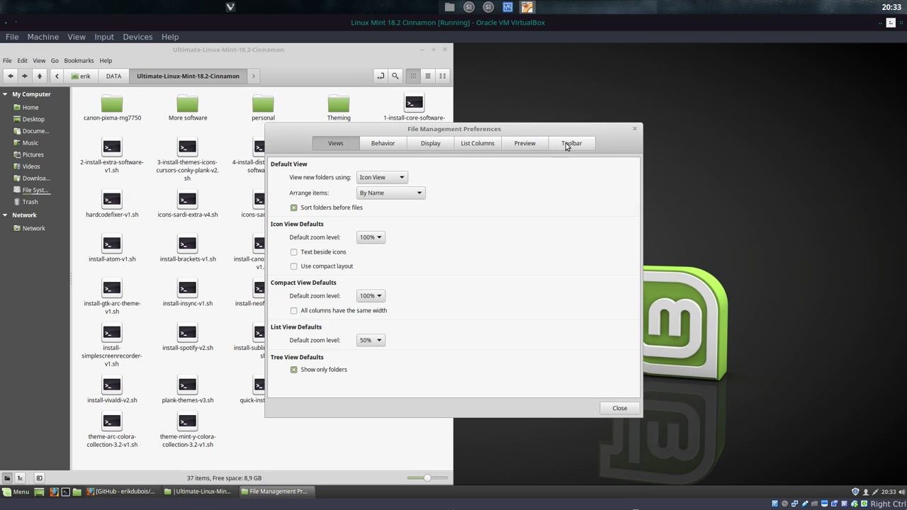
{"action": "left_click", "coordinate": [569, 145]}
{"action": "left_click", "coordinate": [294, 219]}
{"action": "left_click", "coordinate": [294, 233]}
{"action": "left_click", "coordinate": [293, 248]}
{"action": "left_click", "coordinate": [293, 275]}
{"action": "left_click", "coordinate": [294, 290]}
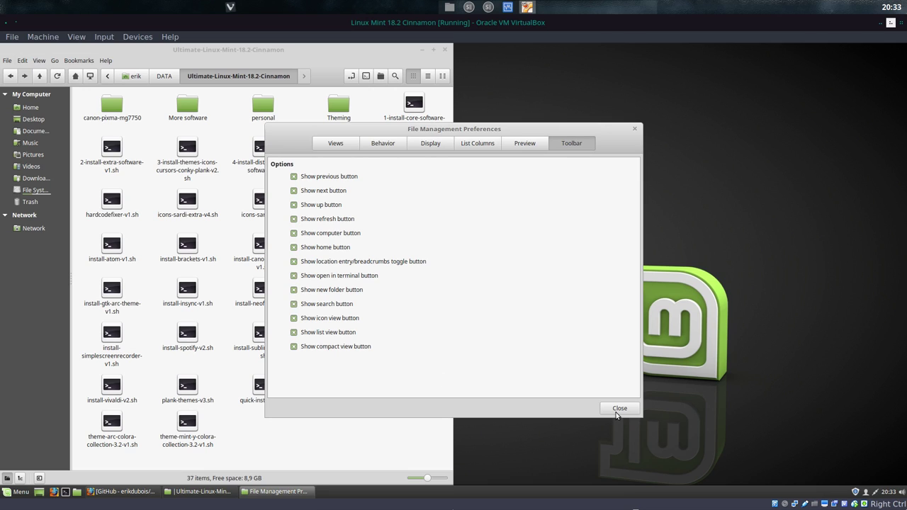
{"action": "left_click", "coordinate": [619, 408]}
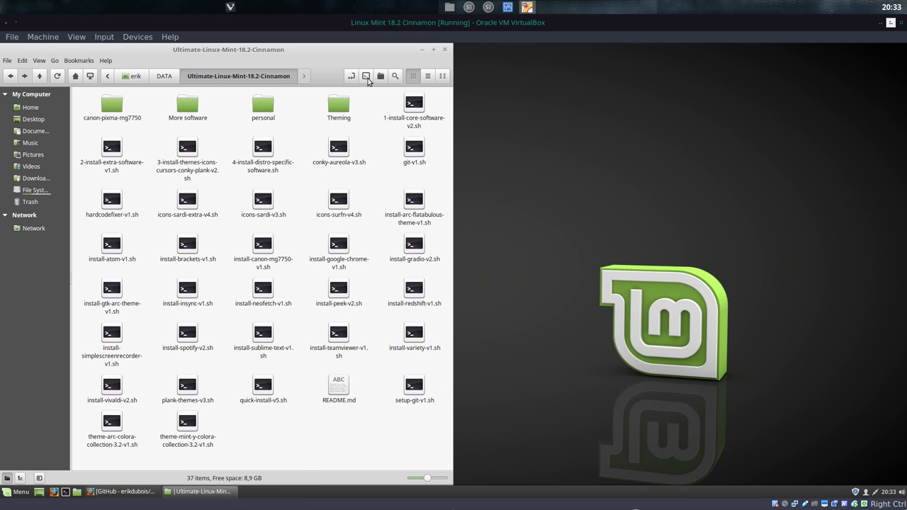
{"action": "left_click", "coordinate": [367, 79]}
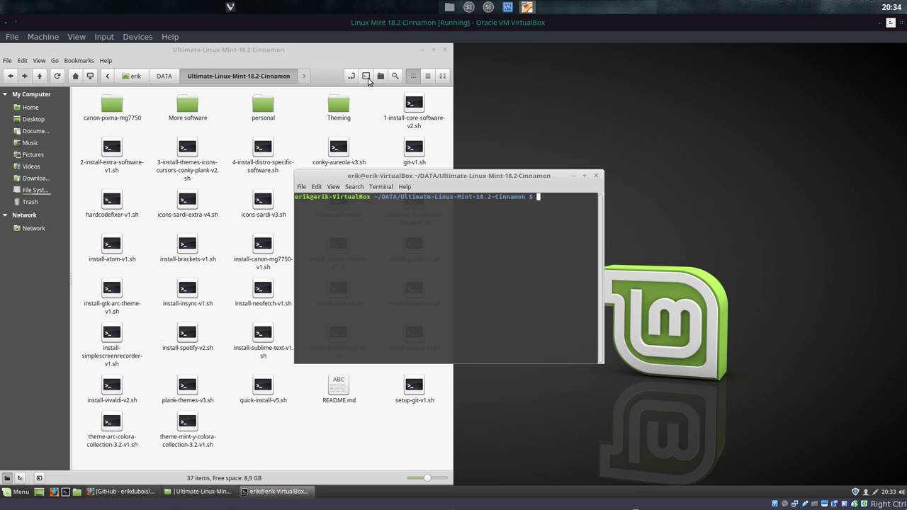
Step: Snap the terminal to the right half and run ./icons-sardi-v3.sh
{"action": "left_click_drag", "start_coordinate": [448, 191], "coordinate": [906, 192]}
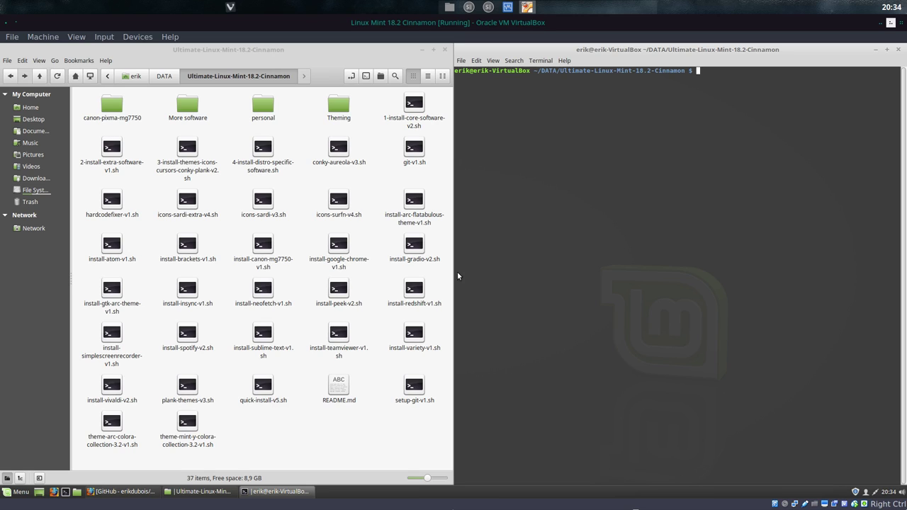
{"action": "type", "text": "./icons-sar"}
{"action": "key", "text": "Tab"}
{"action": "key", "text": "Tab"}
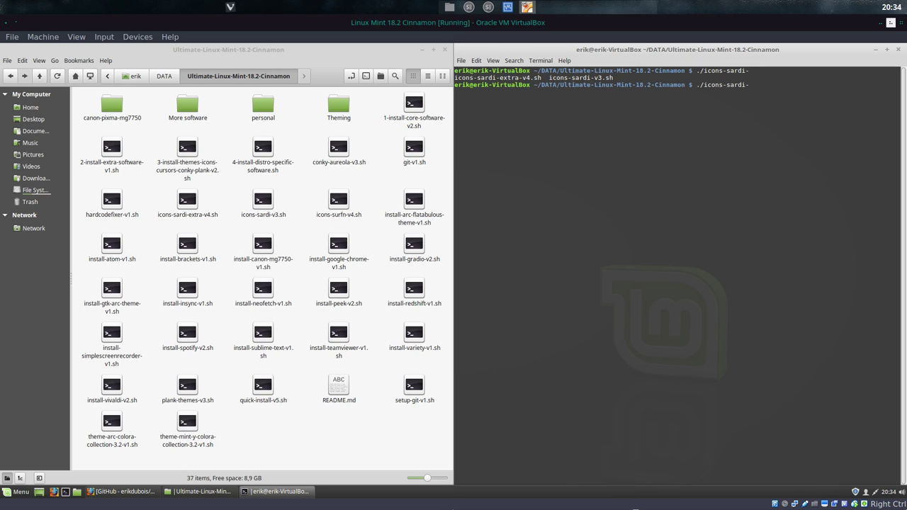
{"action": "type", "text": "v"}
{"action": "key", "text": "Tab"}
{"action": "key", "text": "Return"}
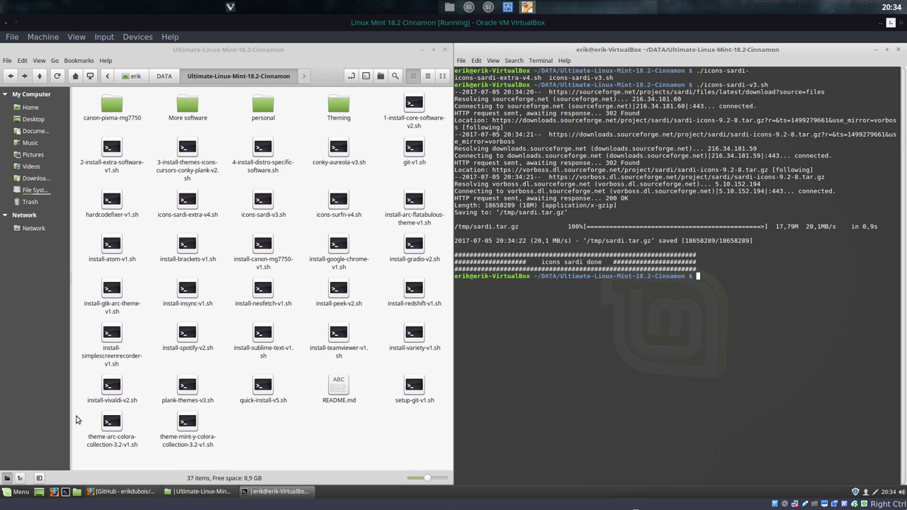
Step: Pin Themes from the menu's Preferences to the favourites and launch it
{"action": "left_click", "coordinate": [17, 492]}
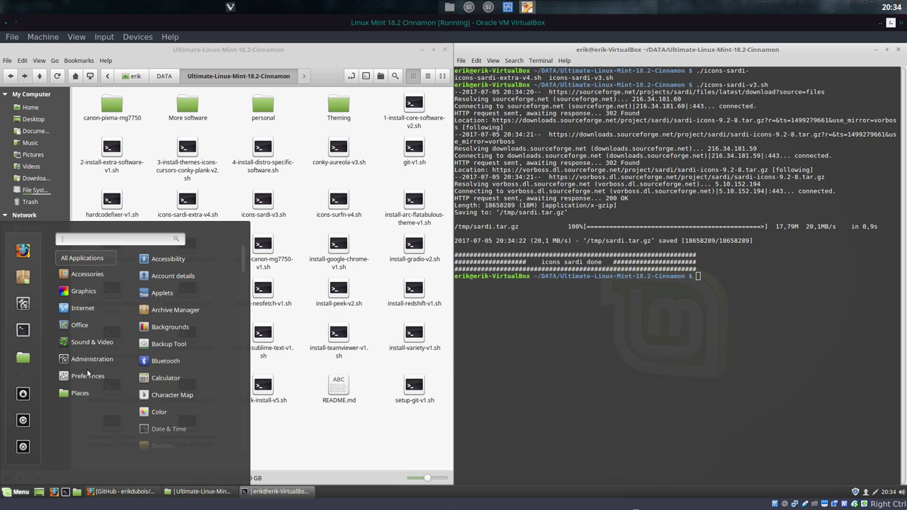
{"action": "mouse_move", "coordinate": [89, 376]}
{"action": "scroll", "coordinate": [157, 383], "scroll_direction": "down", "scroll_amount": 10}
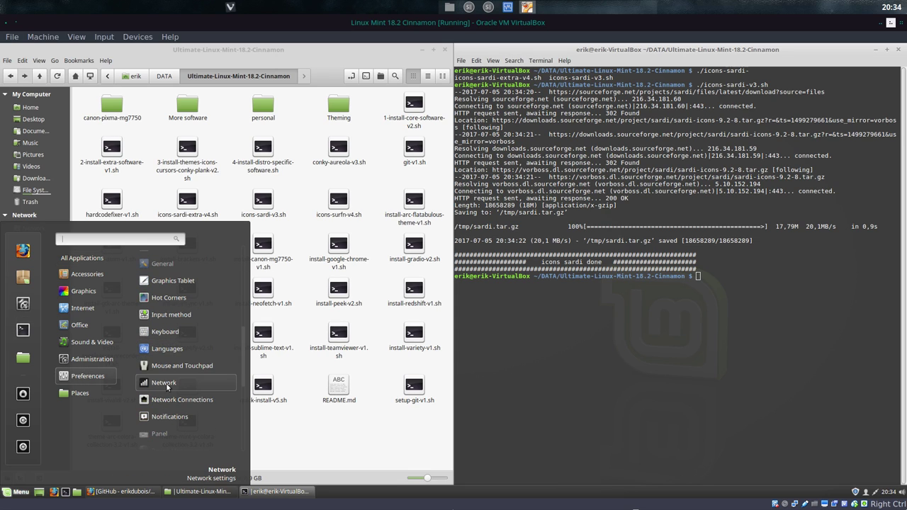
{"action": "scroll", "coordinate": [168, 386], "scroll_direction": "down", "scroll_amount": 1}
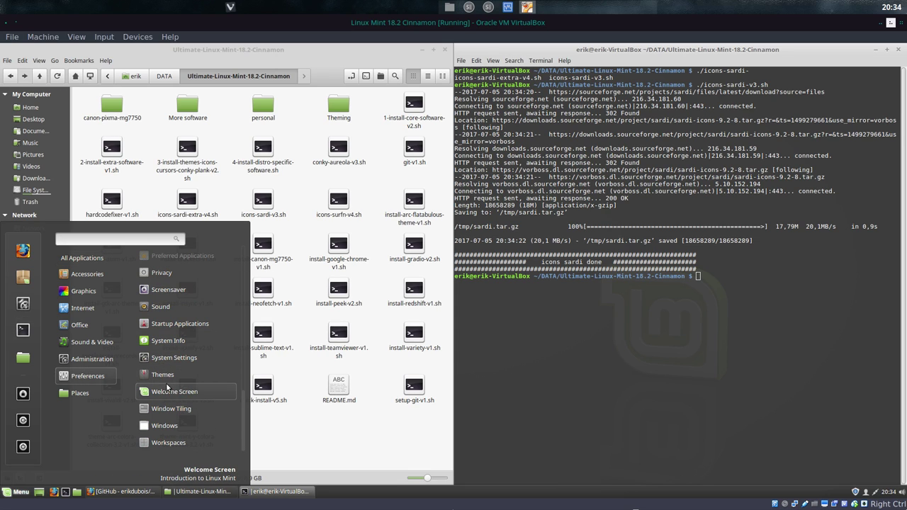
{"action": "left_click_drag", "start_coordinate": [97, 353], "coordinate": [20, 236]}
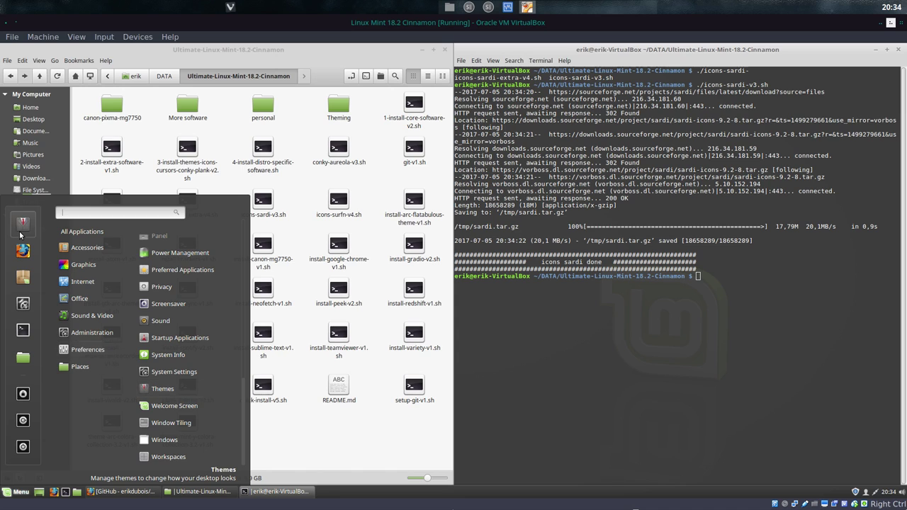
{"action": "left_click", "coordinate": [24, 225]}
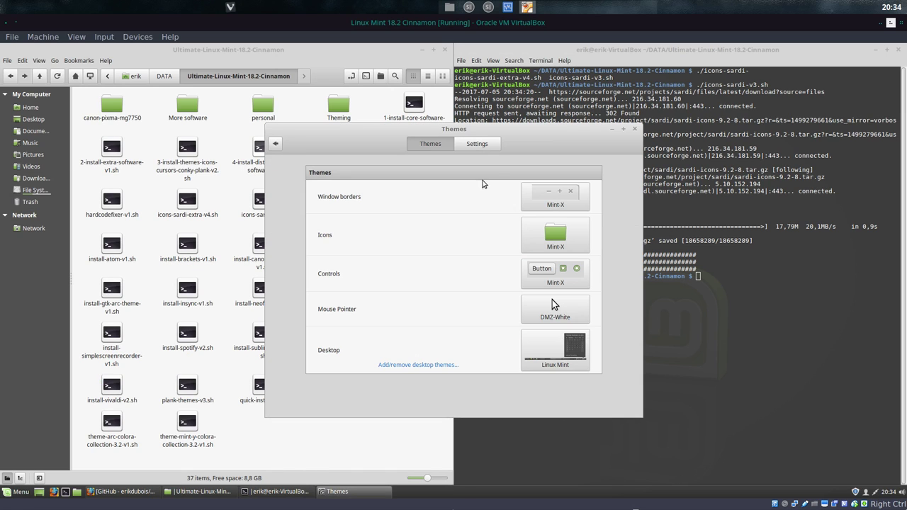
Step: Set Mint-Y-Dark borders, controls and desktop, Sardi-Flexible icons, and keep the DMZ-White pointer
{"action": "left_click", "coordinate": [565, 190]}
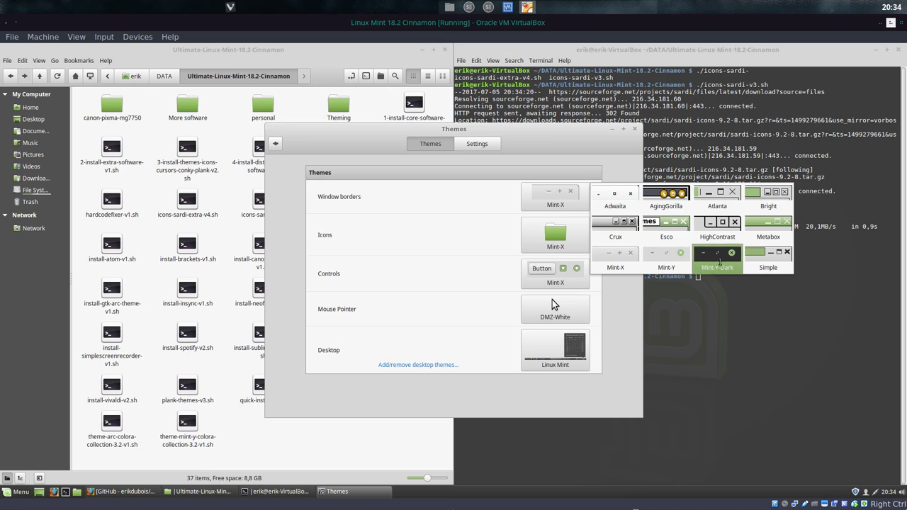
{"action": "left_click", "coordinate": [721, 262]}
{"action": "left_click", "coordinate": [555, 236]}
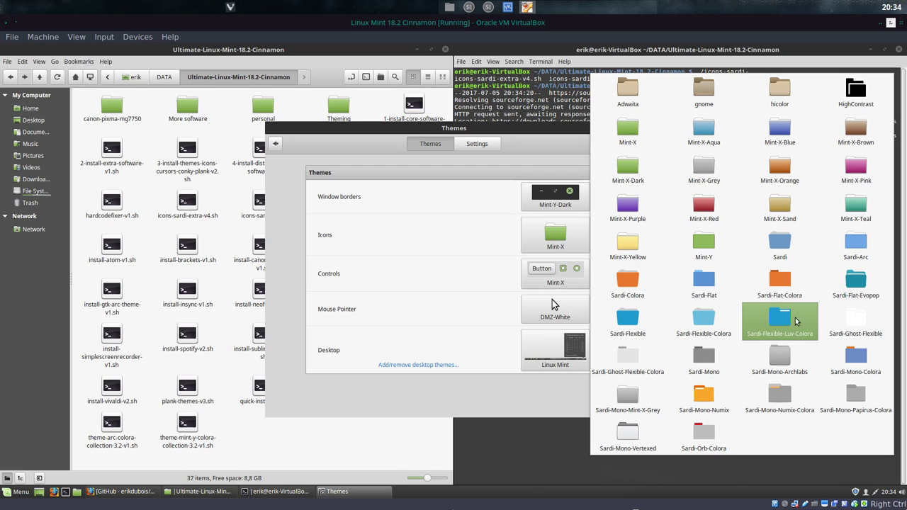
{"action": "left_click", "coordinate": [631, 319]}
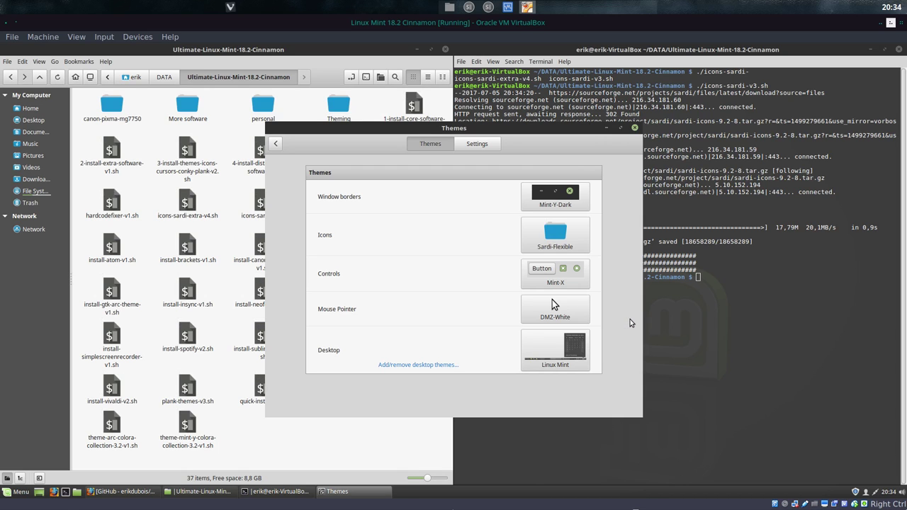
{"action": "left_click", "coordinate": [558, 280]}
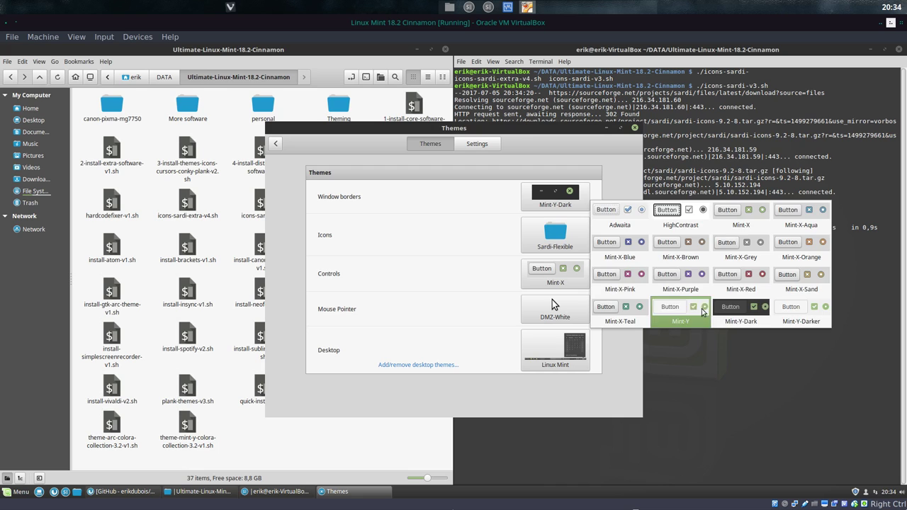
{"action": "left_click", "coordinate": [547, 316]}
{"action": "left_click", "coordinate": [552, 302]}
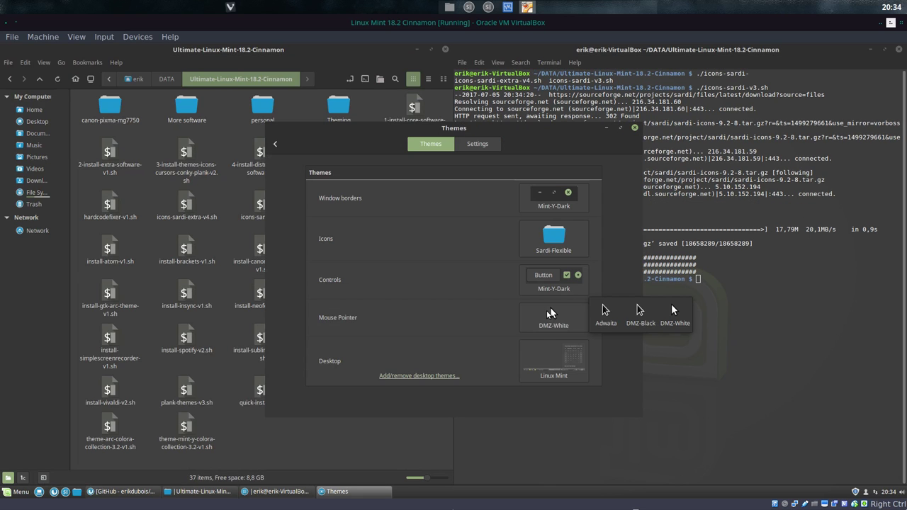
{"action": "left_click", "coordinate": [673, 311]}
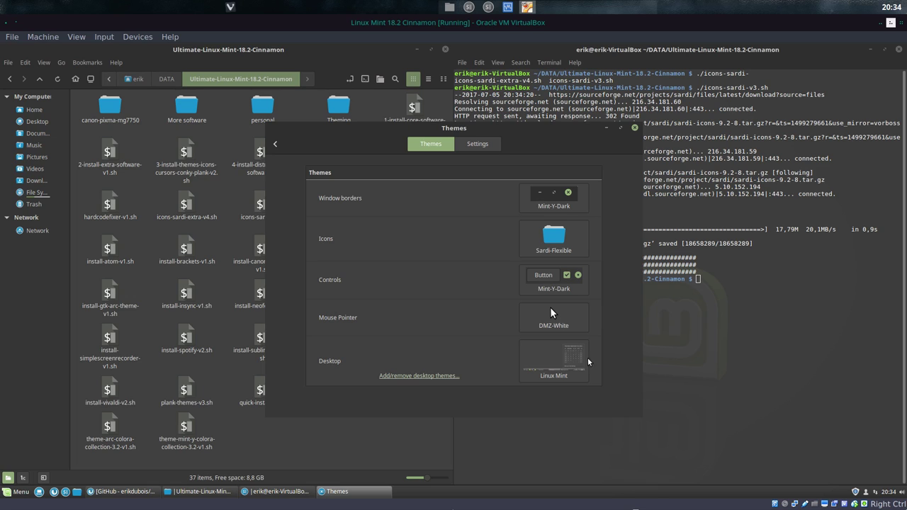
{"action": "left_click", "coordinate": [576, 364]}
{"action": "left_click", "coordinate": [713, 358]}
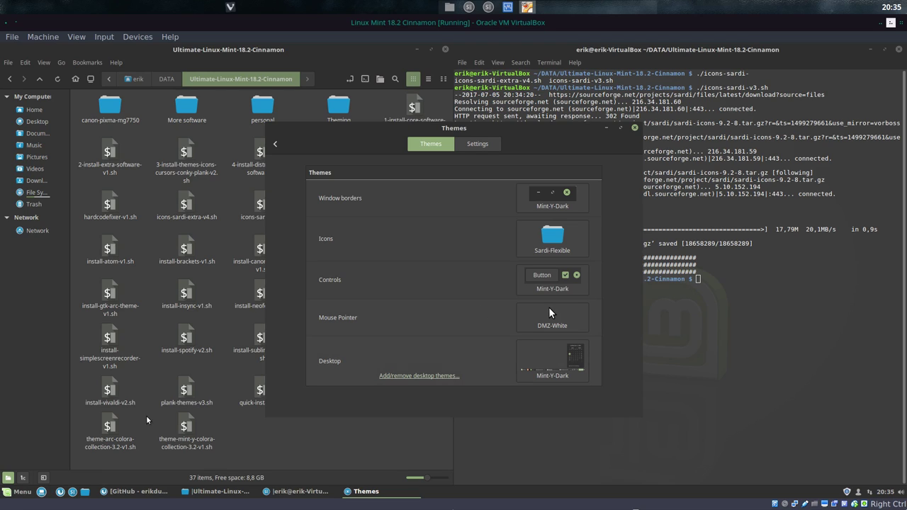
{"action": "left_click", "coordinate": [15, 494]}
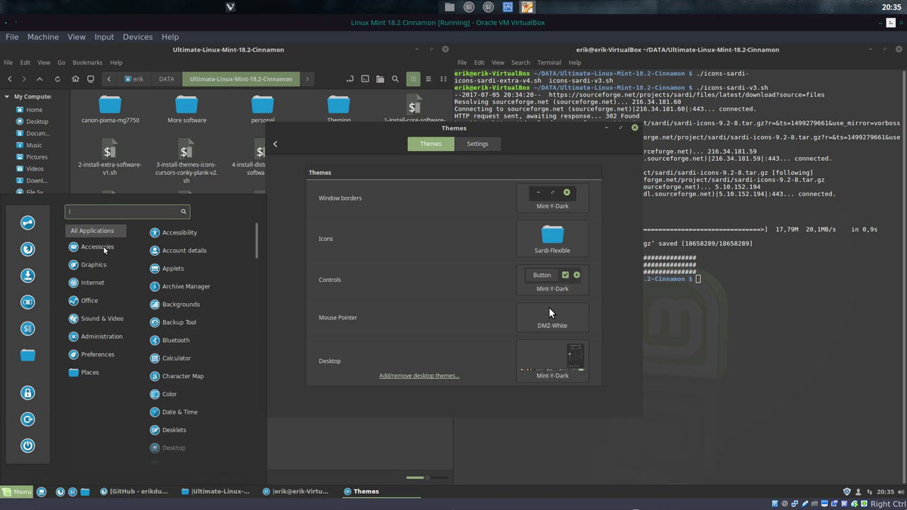
Step: Browse the menu categories and All Applications list, then close the menu
{"action": "mouse_move", "coordinate": [93, 375]}
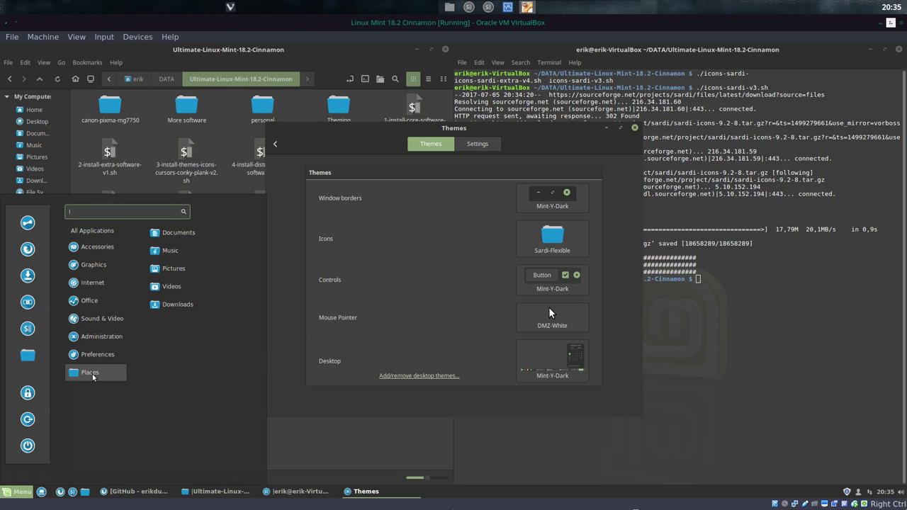
{"action": "mouse_move", "coordinate": [92, 231]}
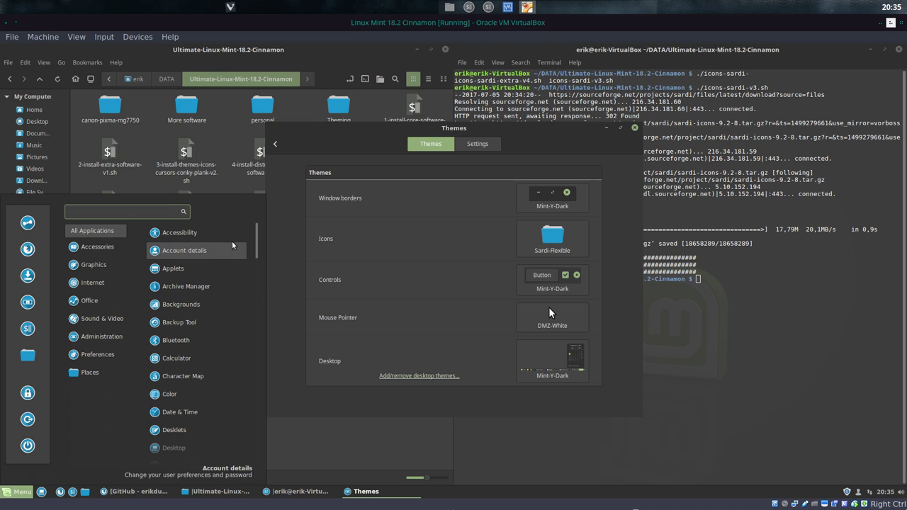
{"action": "scroll", "coordinate": [258, 276], "scroll_direction": "down", "scroll_amount": 3}
{"action": "scroll", "coordinate": [259, 283], "scroll_direction": "down", "scroll_amount": 6}
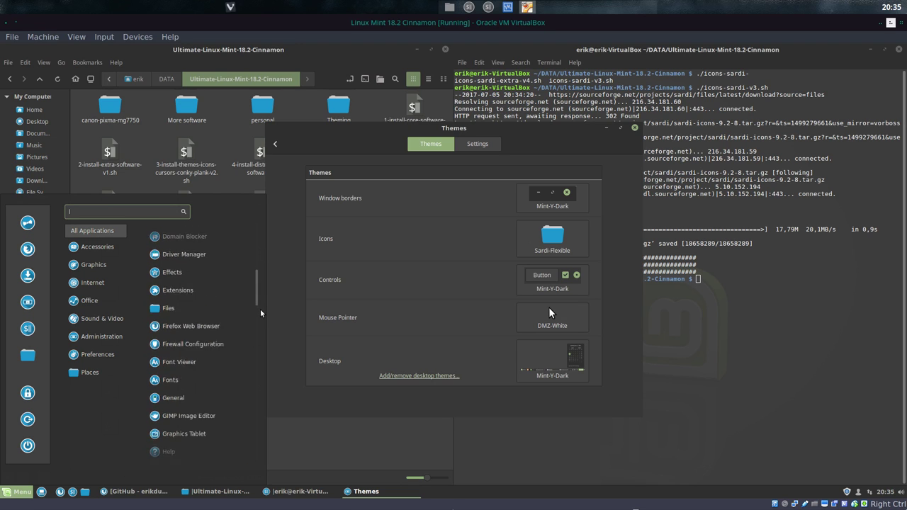
{"action": "scroll", "coordinate": [260, 347], "scroll_direction": "down", "scroll_amount": 8}
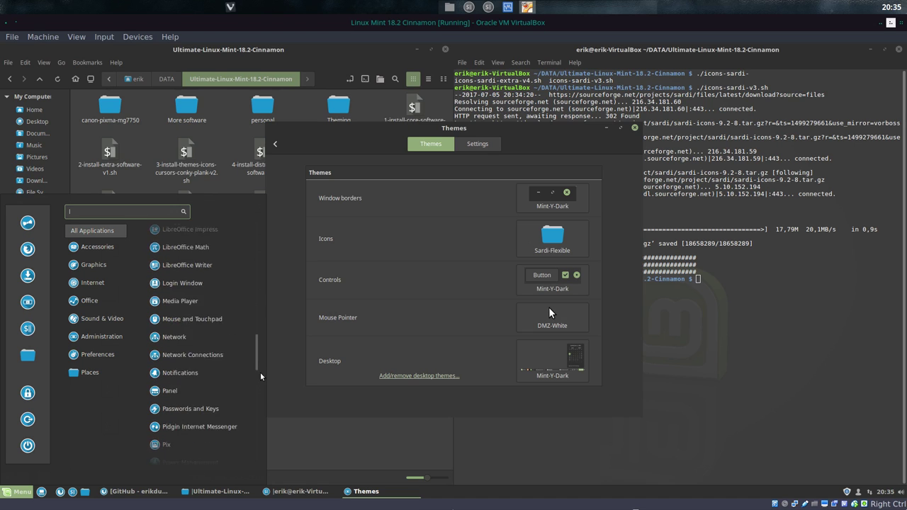
{"action": "left_click_drag", "start_coordinate": [259, 413], "coordinate": [252, 220]}
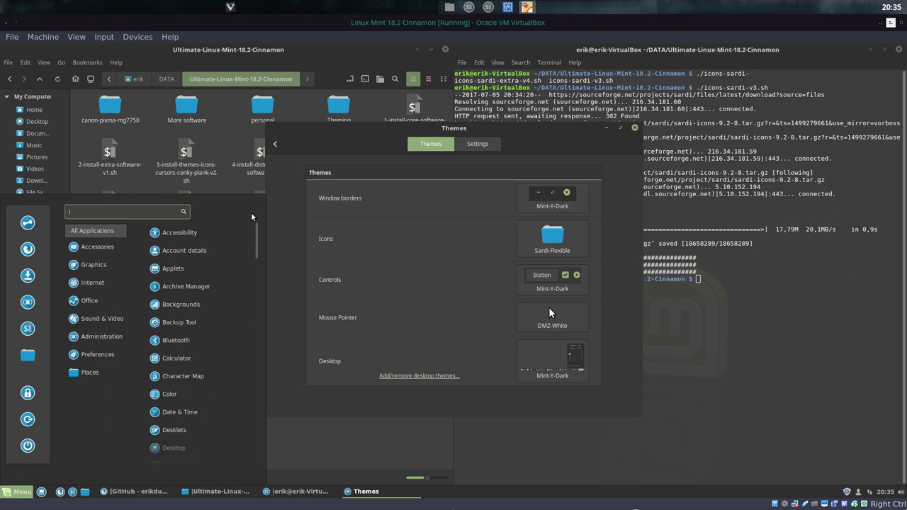
{"action": "left_click", "coordinate": [499, 164]}
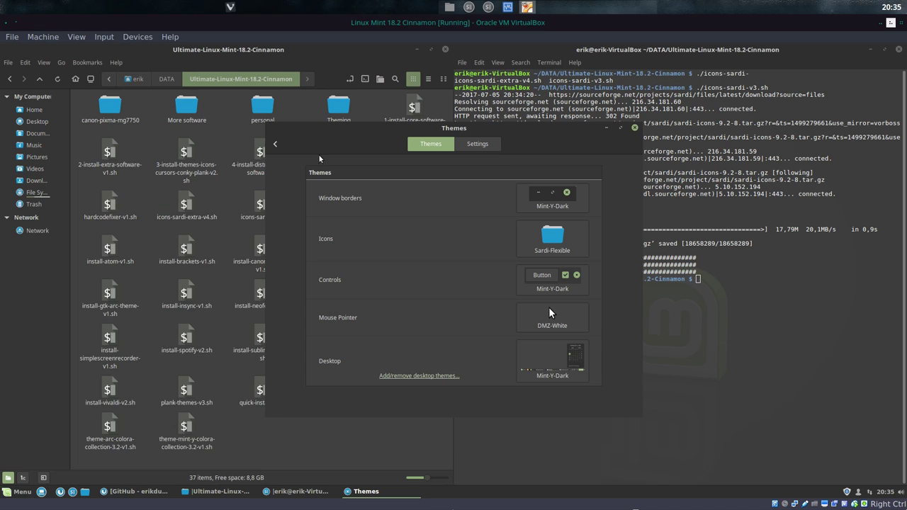
Step: Go back from Themes to the System Settings overview and close it
{"action": "left_click", "coordinate": [276, 145]}
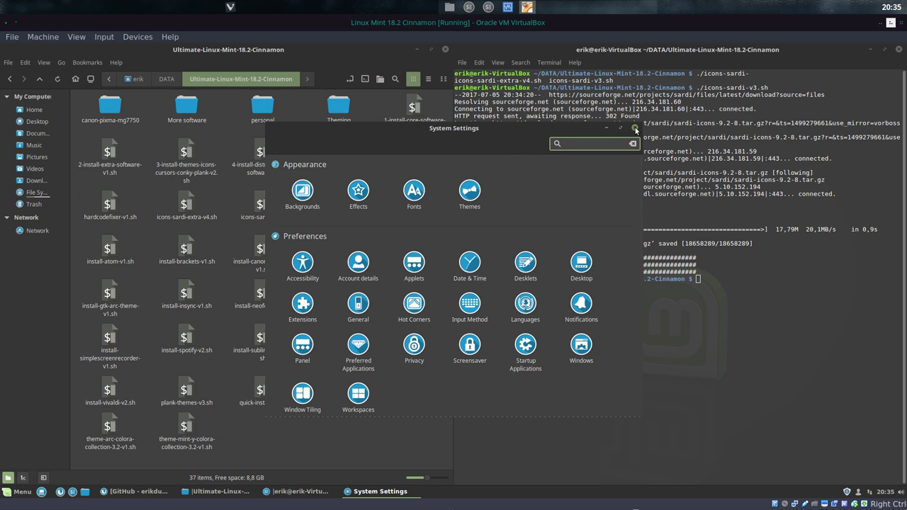
{"action": "left_click", "coordinate": [634, 128]}
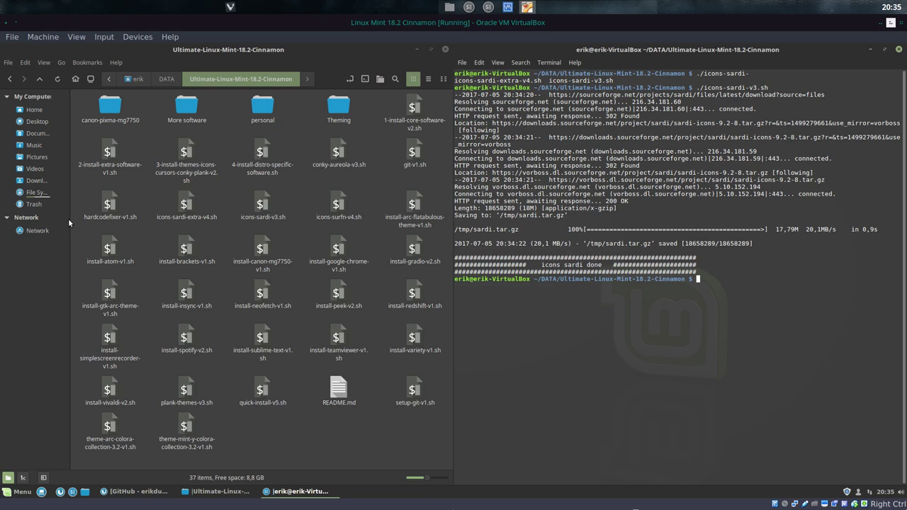
Step: Widen the file manager sidebar and browse from the file system root to /usr/share/applications
{"action": "left_click_drag", "start_coordinate": [71, 222], "coordinate": [117, 225]}
{"action": "left_click", "coordinate": [34, 204]}
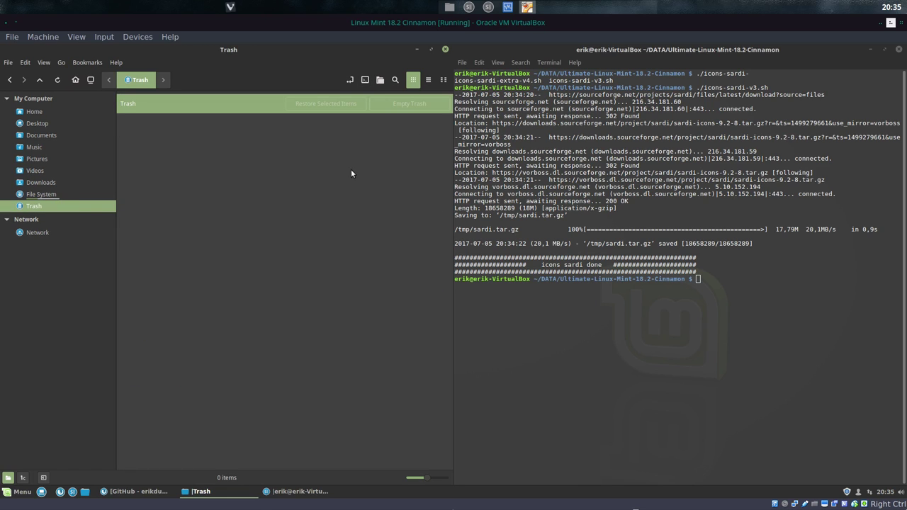
{"action": "left_click", "coordinate": [48, 195]}
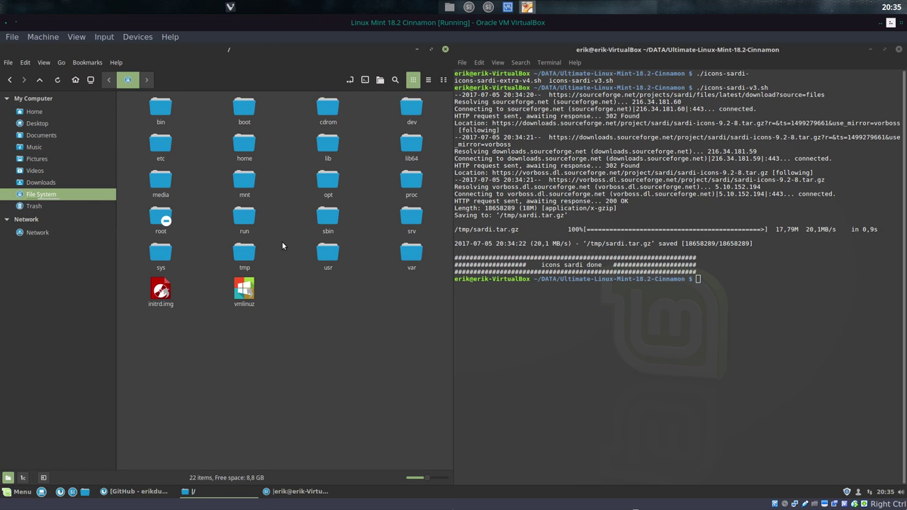
{"action": "double_click", "coordinate": [326, 257]}
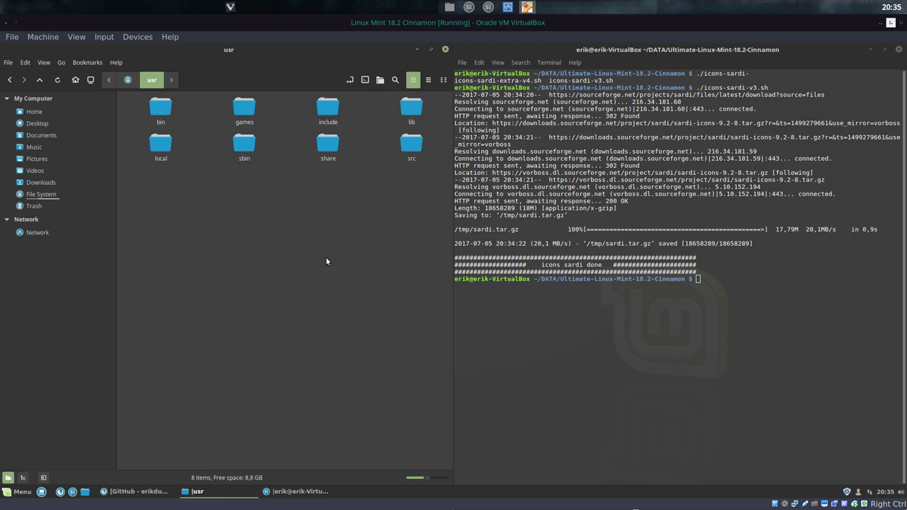
{"action": "type", "text": "share"}
{"action": "key", "text": "Return"}
{"action": "type", "text": "appl"}
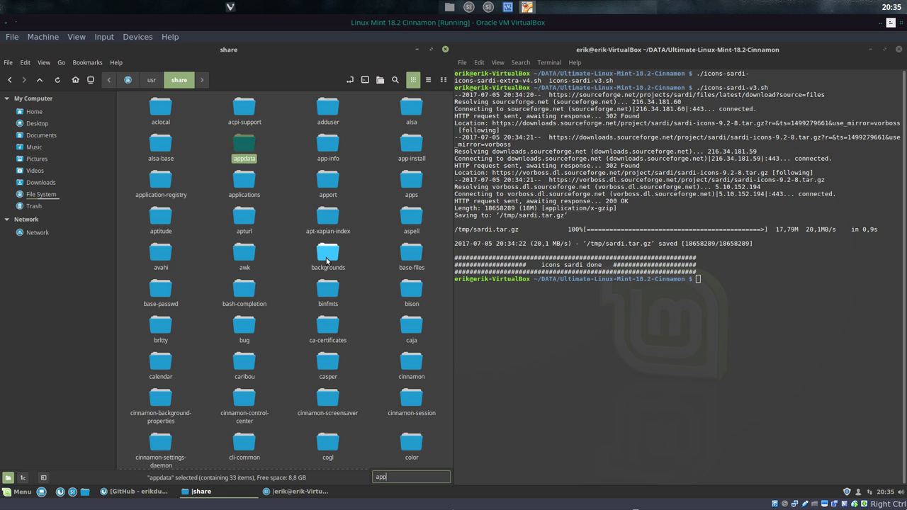
{"action": "double_click", "coordinate": [245, 177]}
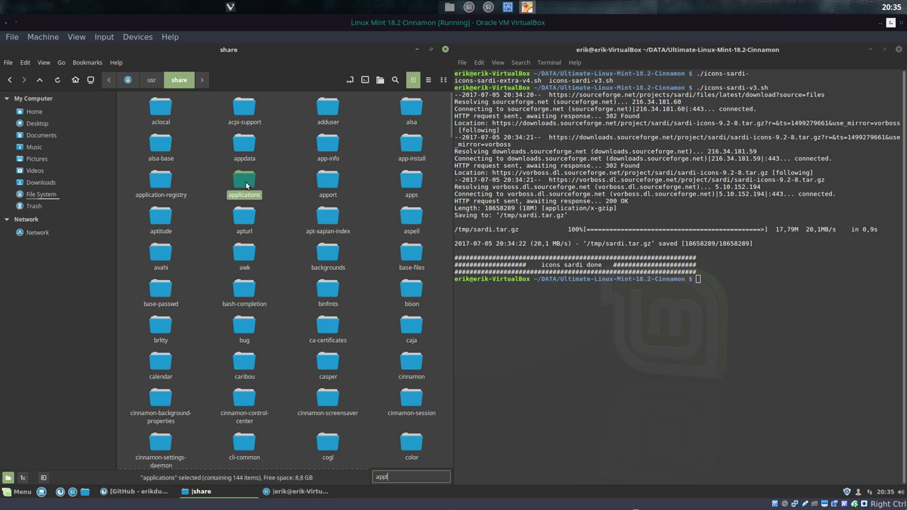
Step: Inspect the Cinnamon 2D and Python launchers full screen, then snap the window to the left half
{"action": "left_click", "coordinate": [432, 49]}
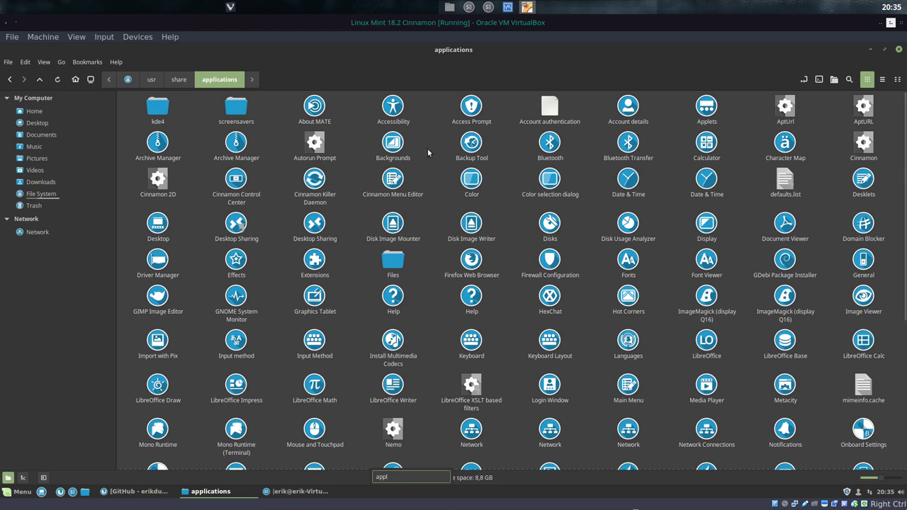
{"action": "left_click", "coordinate": [315, 148]}
{"action": "left_click", "coordinate": [165, 184]}
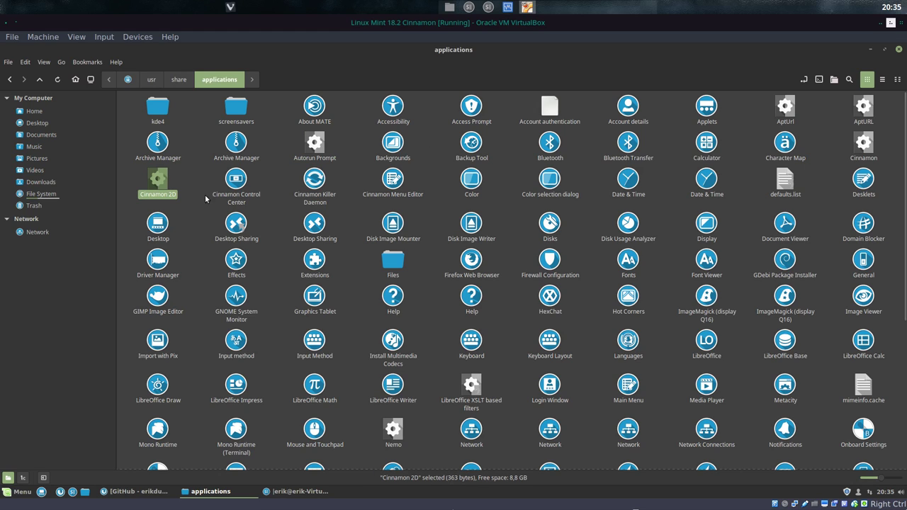
{"action": "scroll", "coordinate": [604, 273], "scroll_direction": "down", "scroll_amount": 5}
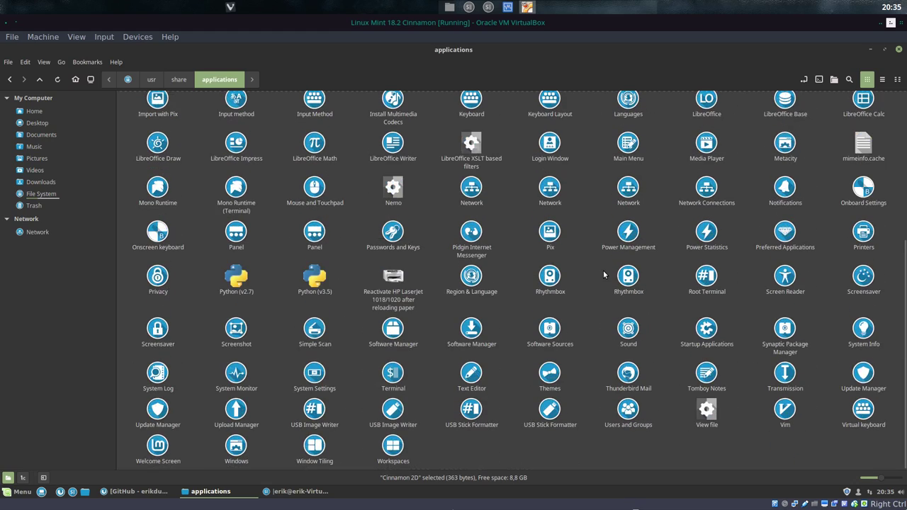
{"action": "left_click_drag", "start_coordinate": [259, 312], "coordinate": [342, 264]}
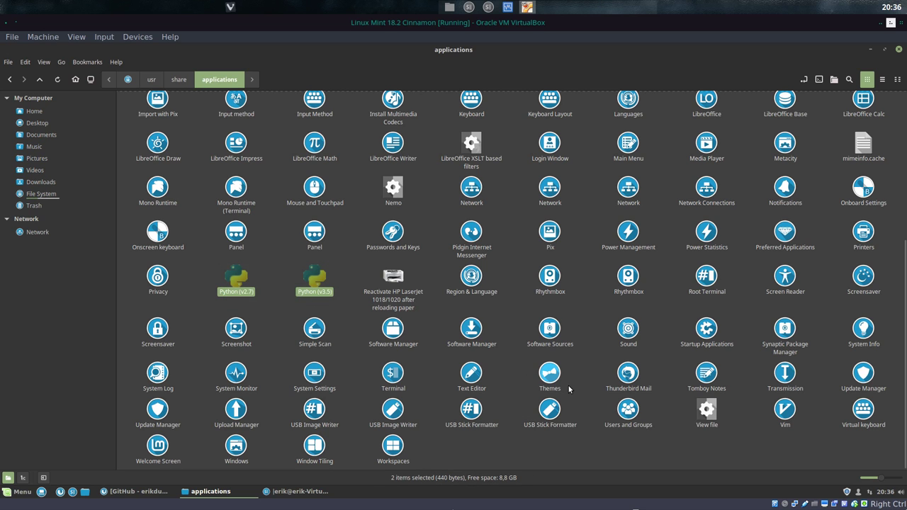
{"action": "scroll", "coordinate": [628, 383], "scroll_direction": "up", "scroll_amount": 6}
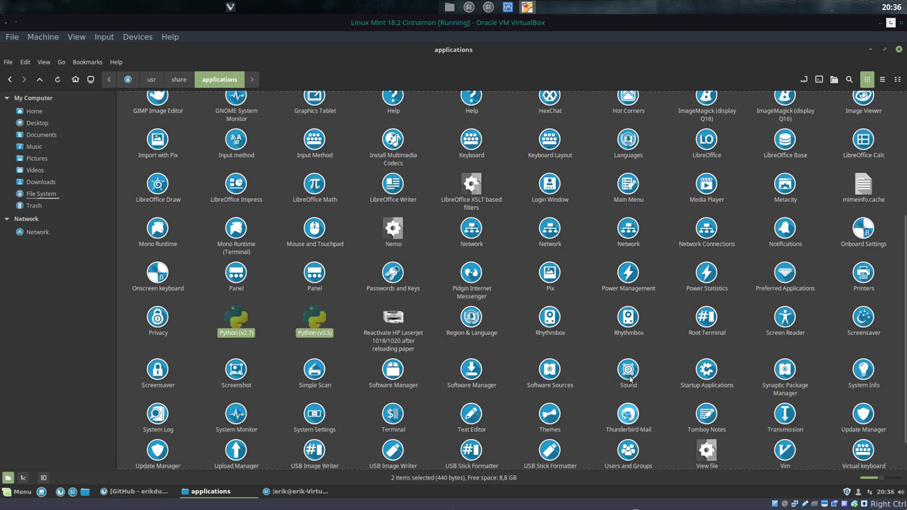
{"action": "left_click_drag", "start_coordinate": [444, 56], "coordinate": [148, 89]}
{"action": "left_click_drag", "start_coordinate": [1, 89], "coordinate": [0, 89]}
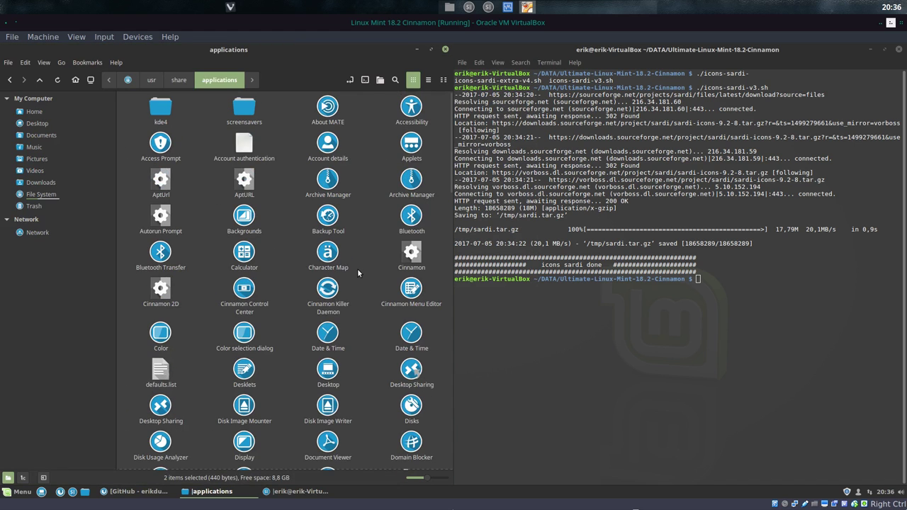
Step: List the runnable scripts in the terminal with ./ and Tab, highlighting hardcodefixer-v1.sh
{"action": "left_click", "coordinate": [160, 181]}
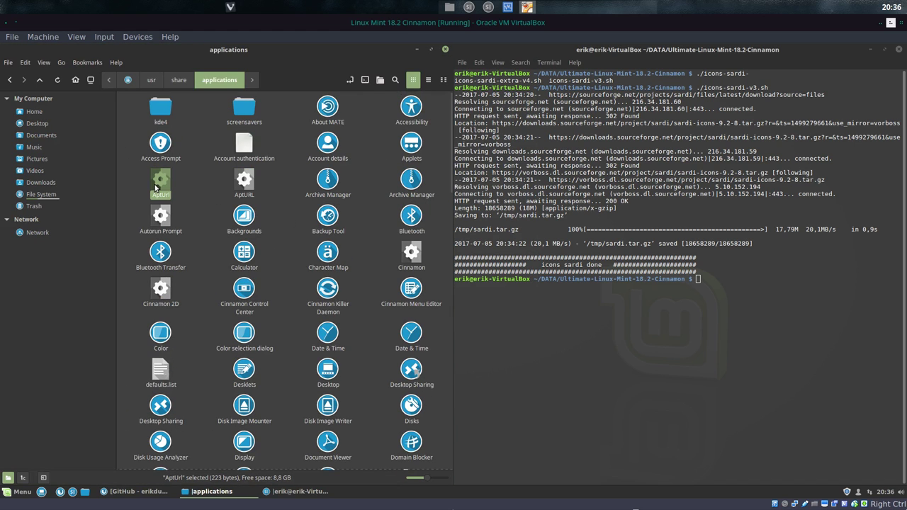
{"action": "left_click", "coordinate": [650, 310]}
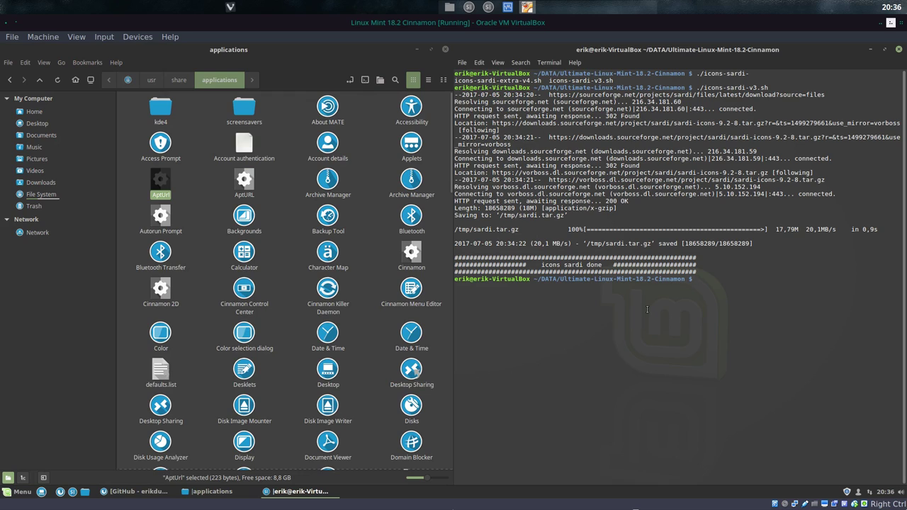
{"action": "type", "text": "./"}
{"action": "key", "text": "Tab"}
{"action": "key", "text": "Tab"}
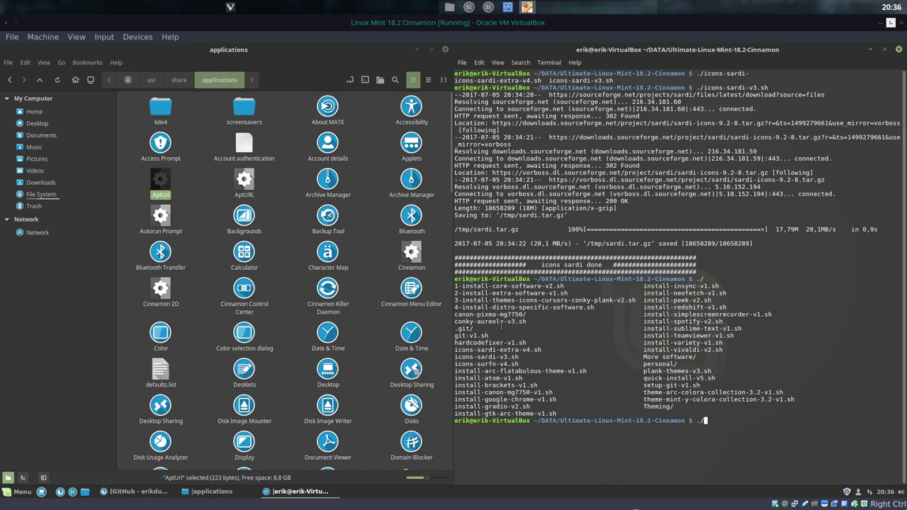
{"action": "left_click_drag", "start_coordinate": [527, 343], "coordinate": [454, 343]}
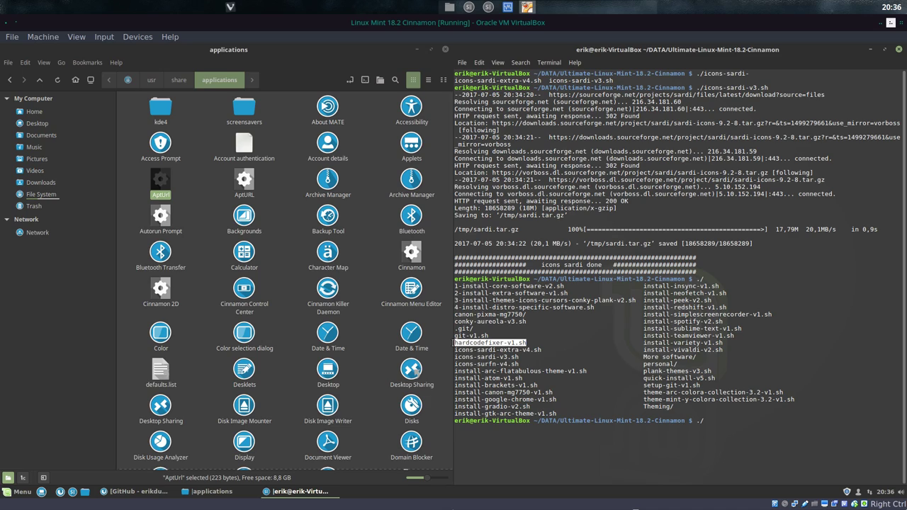
Step: Scroll through the applications folder and type 'hard' there
{"action": "left_click", "coordinate": [312, 268]}
{"action": "scroll", "coordinate": [298, 275], "scroll_direction": "down", "scroll_amount": 10}
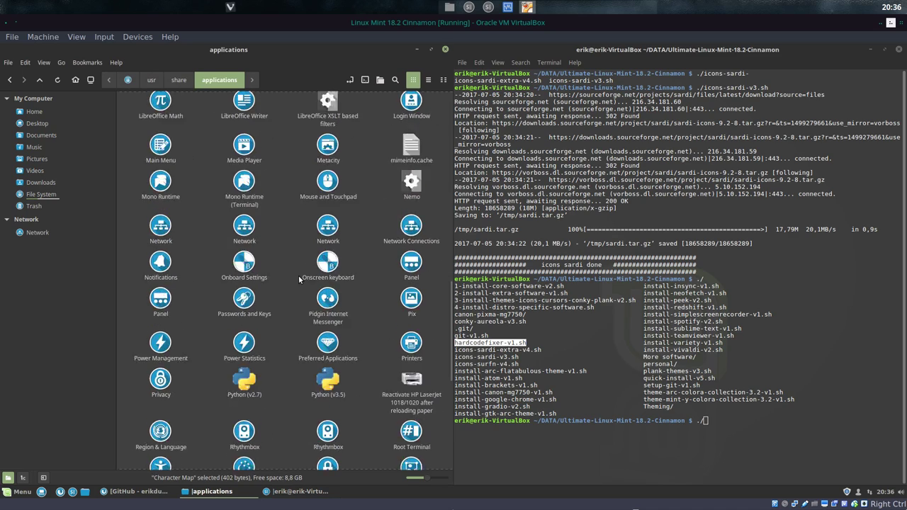
{"action": "scroll", "coordinate": [298, 276], "scroll_direction": "up", "scroll_amount": 5}
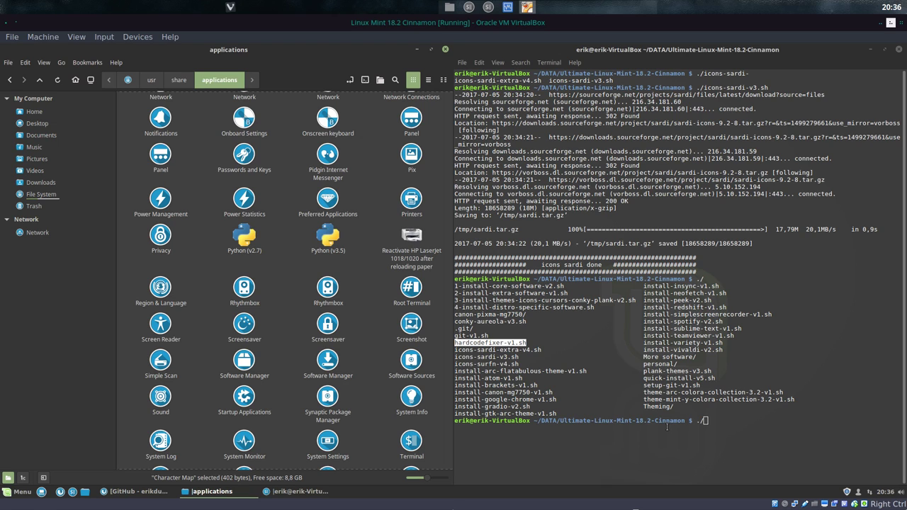
{"action": "type", "text": "hard"}
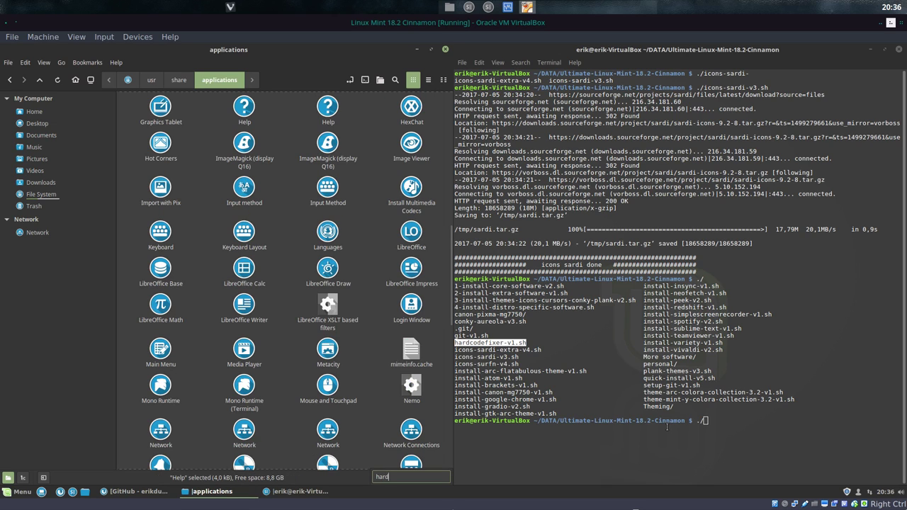
Step: Run ./hardcodefixer-v1.sh via Tab completion and submit the sudo password
{"action": "left_click", "coordinate": [752, 457]}
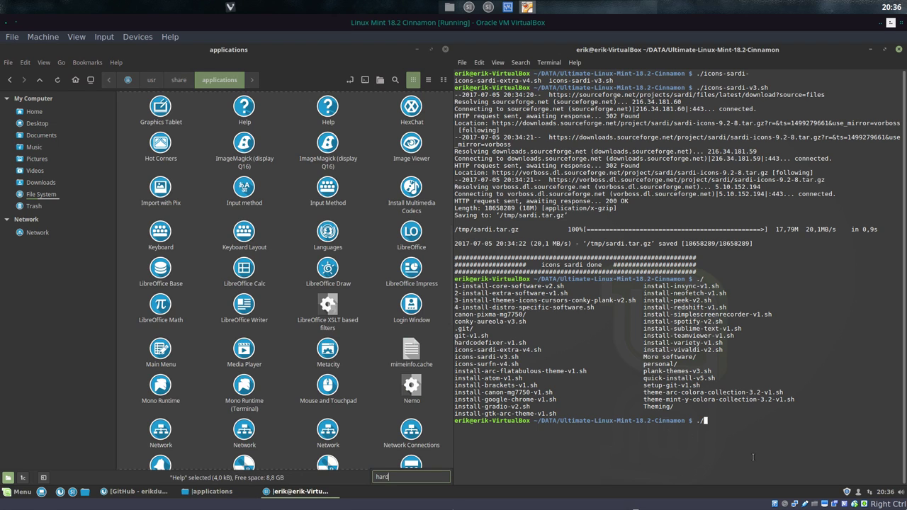
{"action": "type", "text": "hard"}
{"action": "key", "text": "Tab"}
{"action": "key", "text": "Return"}
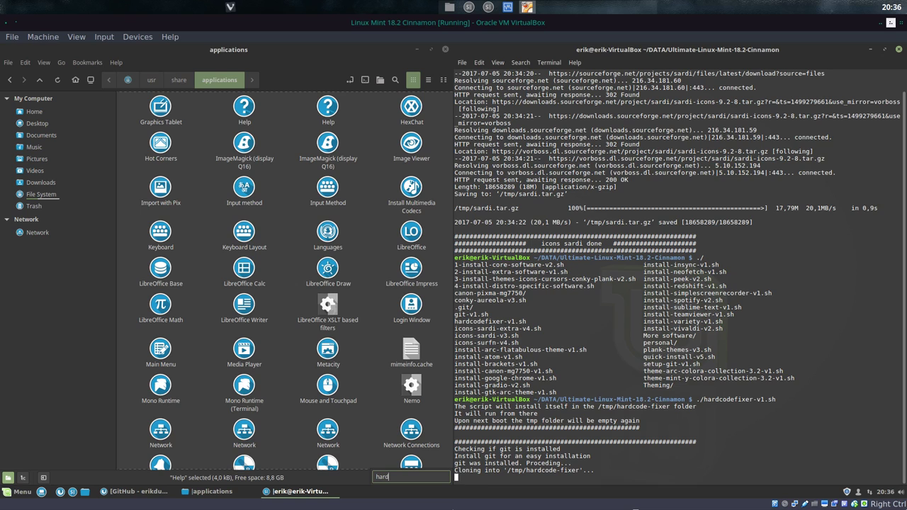
{"action": "scroll", "coordinate": [274, 367], "scroll_direction": "down", "scroll_amount": 8}
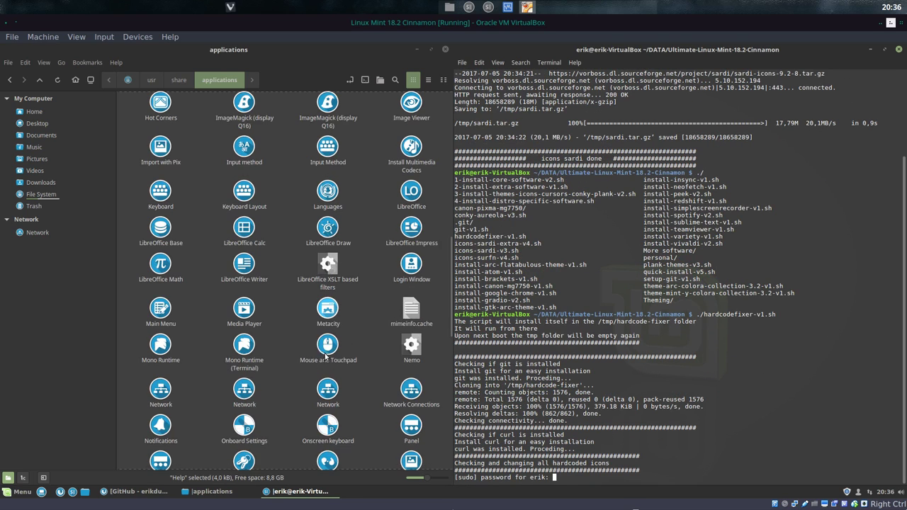
{"action": "scroll", "coordinate": [274, 367], "scroll_direction": "up", "scroll_amount": 3}
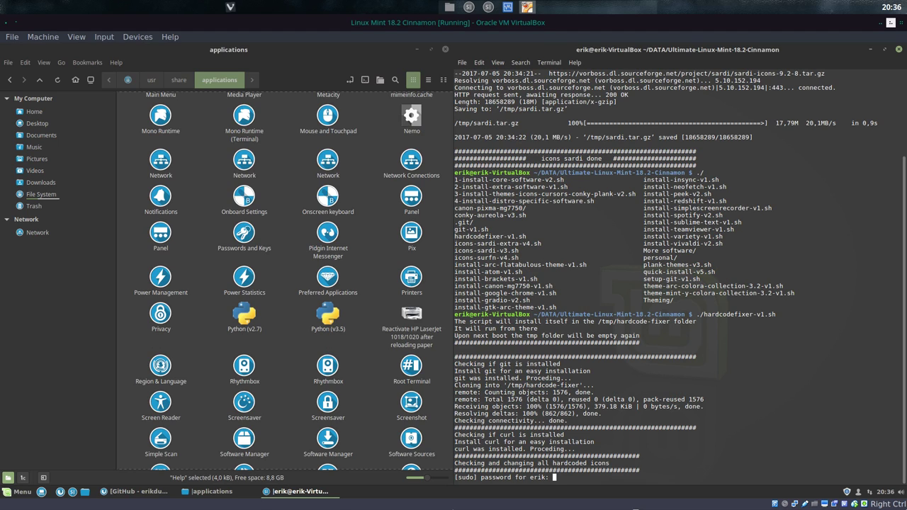
{"action": "key", "text": "Return"}
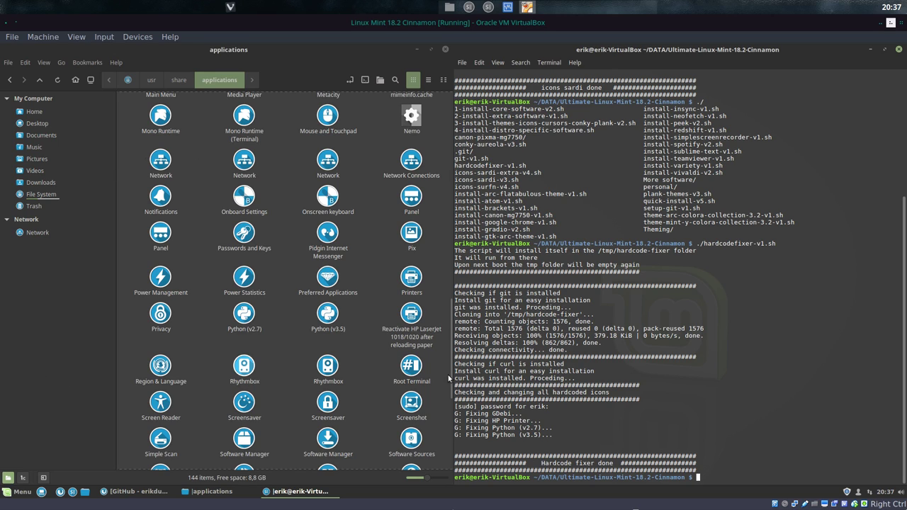
Step: After correcting mistyped names, Tab-complete ./icons-surfn-v4.sh and run it
{"action": "type", "text": "./sur"}
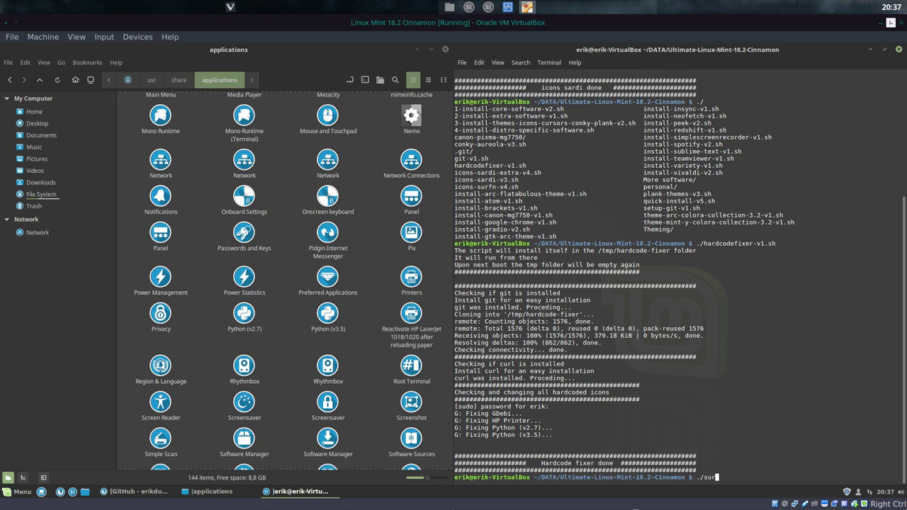
{"action": "key", "text": "BackSpace"}
{"action": "key", "text": "BackSpace"}
{"action": "key", "text": "BackSpace"}
{"action": "type", "text": "install-sur"}
{"action": "key", "text": "BackSpace"}
{"action": "key", "text": "BackSpace"}
{"action": "key", "text": "BackSpace"}
{"action": "key", "text": "Tab"}
{"action": "key", "text": "Tab"}
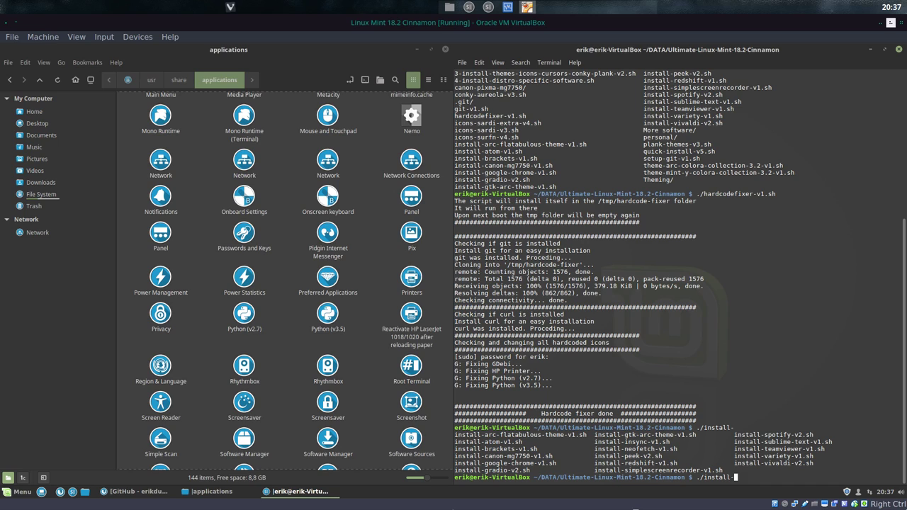
{"action": "key", "text": "BackSpace"}
{"action": "key", "text": "BackSpace"}
{"action": "key", "text": "BackSpace"}
{"action": "key", "text": "BackSpace"}
{"action": "key", "text": "BackSpace"}
{"action": "key", "text": "BackSpace"}
{"action": "key", "text": "BackSpace"}
{"action": "key", "text": "BackSpace"}
{"action": "type", "text": "icons-s"}
{"action": "key", "text": "Tab"}
{"action": "key", "text": "Tab"}
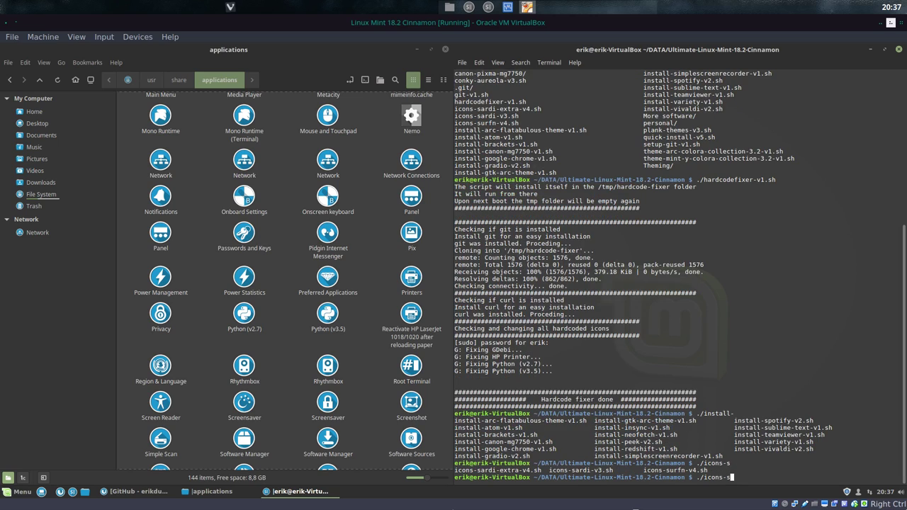
{"action": "type", "text": "urf"}
{"action": "key", "text": "Tab"}
{"action": "key", "text": "Return"}
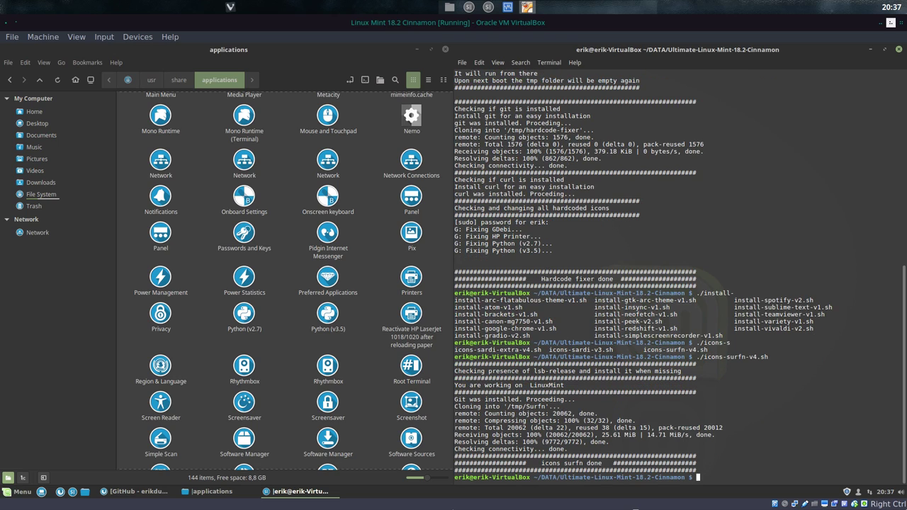
Step: In Themes, set window borders, controls and desktop to Mint-Y
{"action": "left_click", "coordinate": [20, 493]}
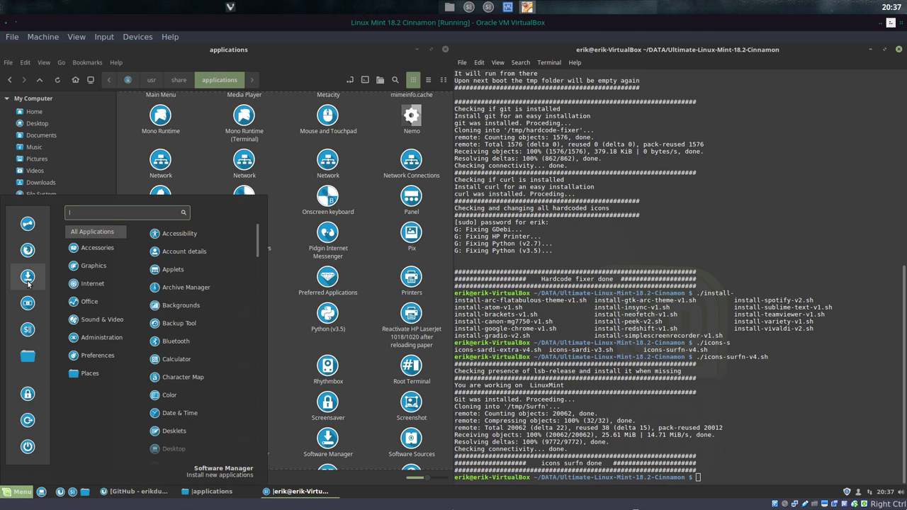
{"action": "left_click", "coordinate": [27, 229]}
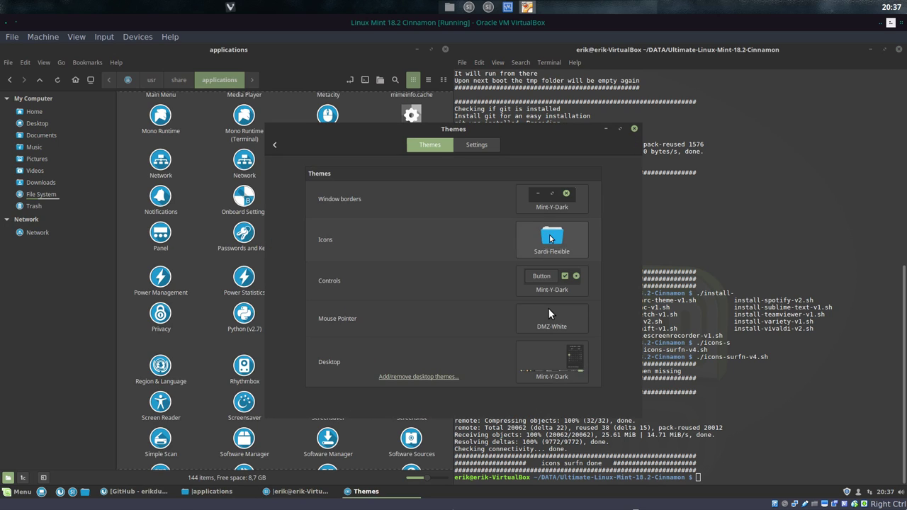
{"action": "left_click", "coordinate": [555, 212]}
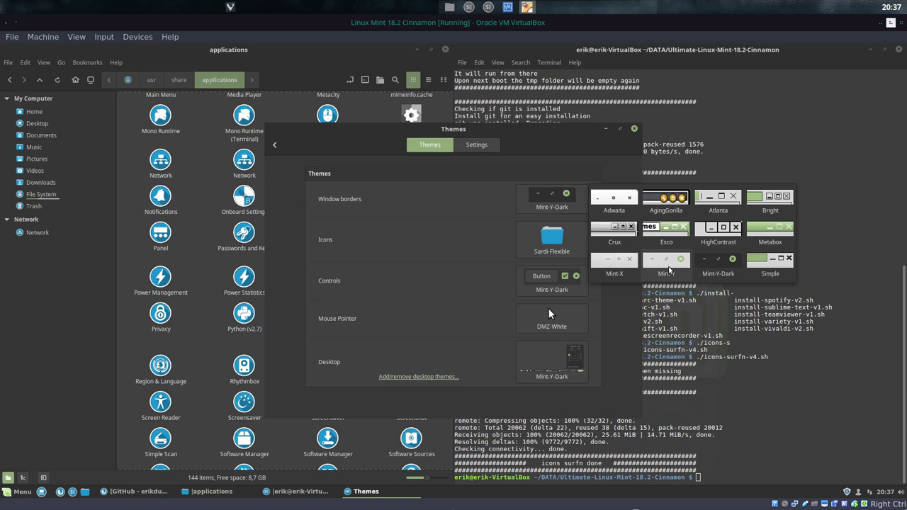
{"action": "left_click", "coordinate": [668, 265]}
{"action": "left_click", "coordinate": [552, 280]}
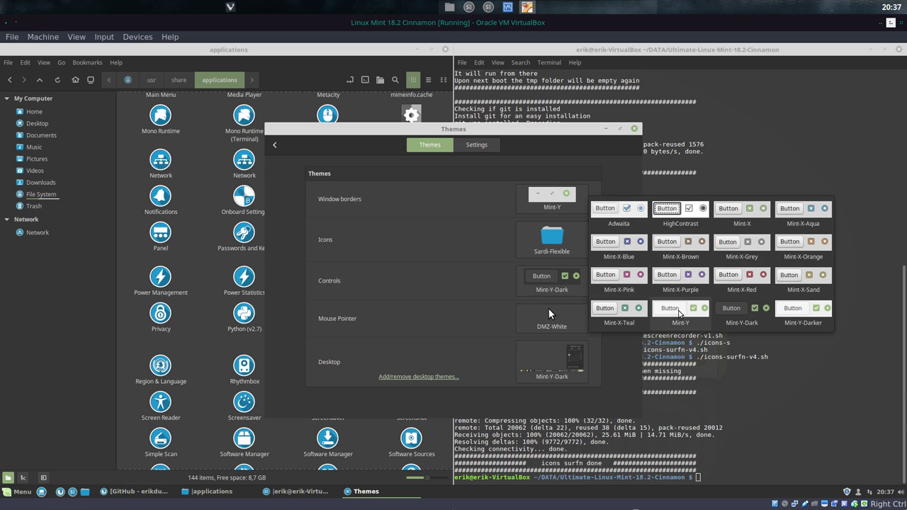
{"action": "left_click", "coordinate": [673, 308]}
{"action": "left_click", "coordinate": [553, 362]}
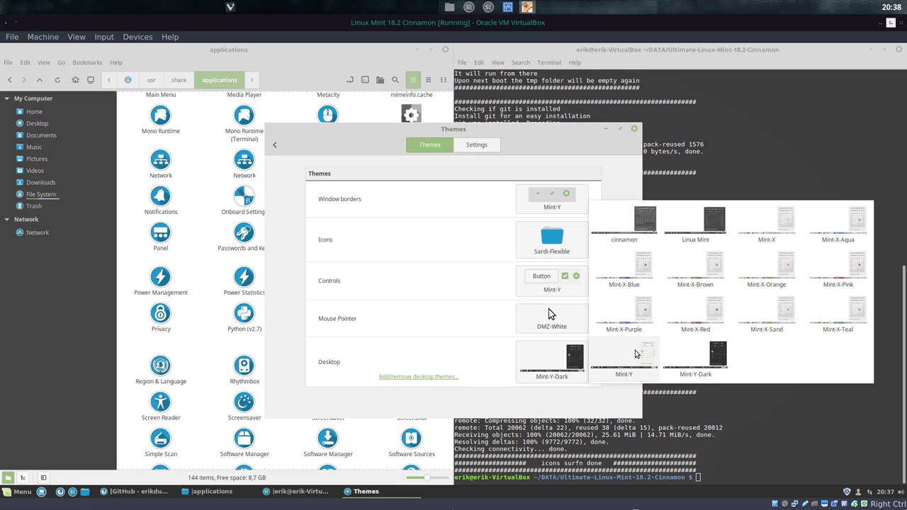
{"action": "left_click", "coordinate": [648, 358]}
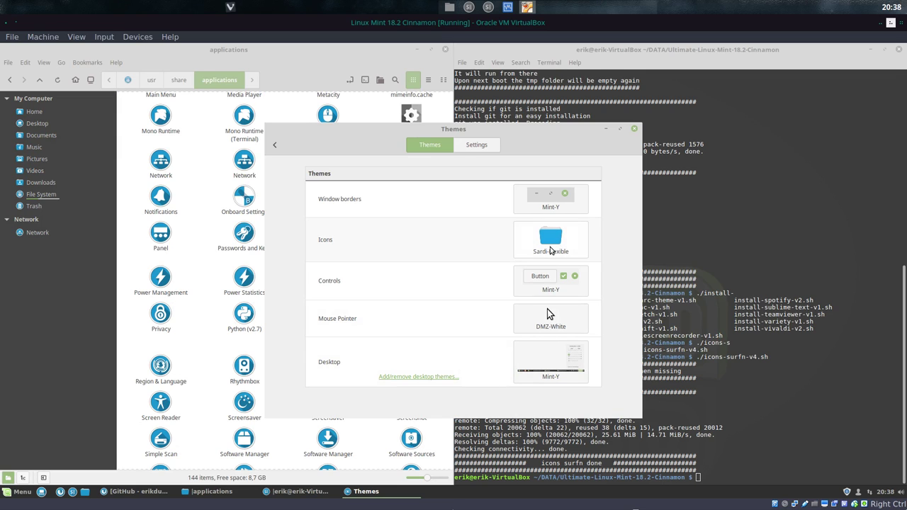
Step: Choose the Surfn-Numix-Polo icon theme and close Themes
{"action": "left_click", "coordinate": [552, 249]}
{"action": "scroll", "coordinate": [675, 372], "scroll_direction": "down", "scroll_amount": 3}
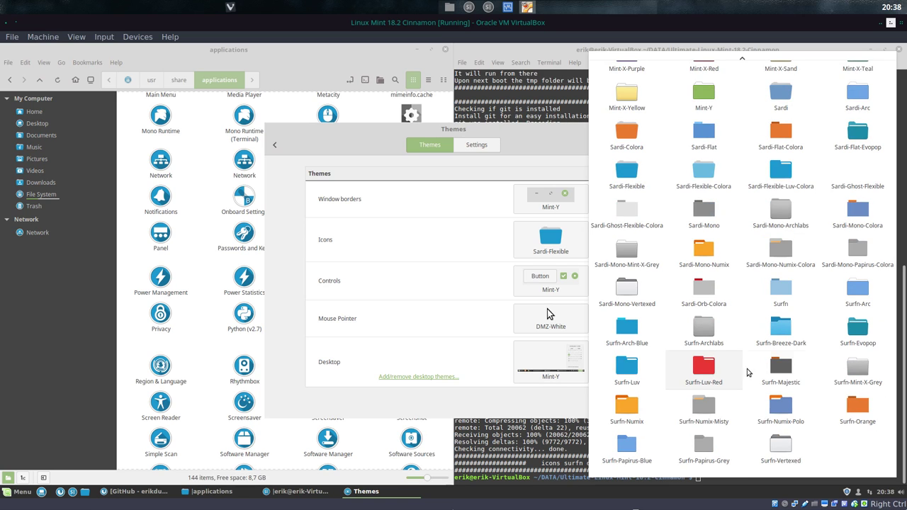
{"action": "left_click", "coordinate": [756, 421]}
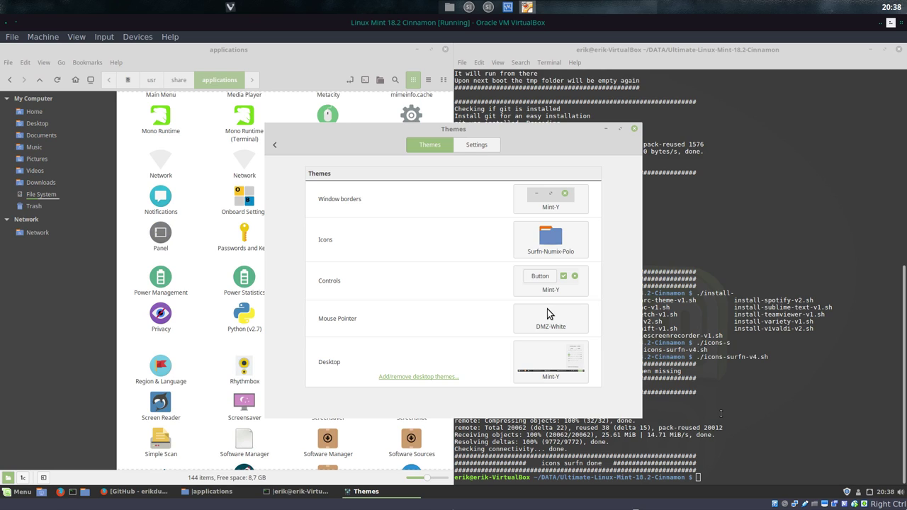
{"action": "left_click", "coordinate": [634, 129]}
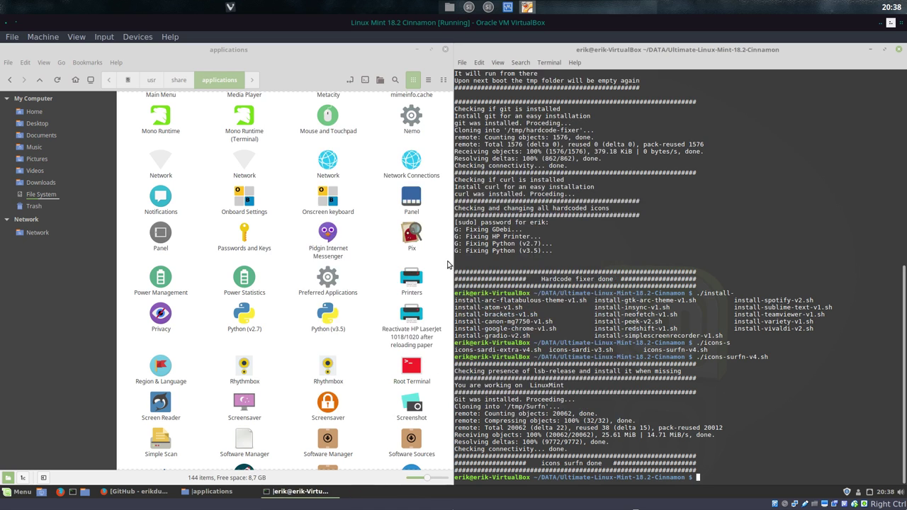
Step: Maximize the applications folder and select both Python icons to inspect them
{"action": "left_click", "coordinate": [294, 308]}
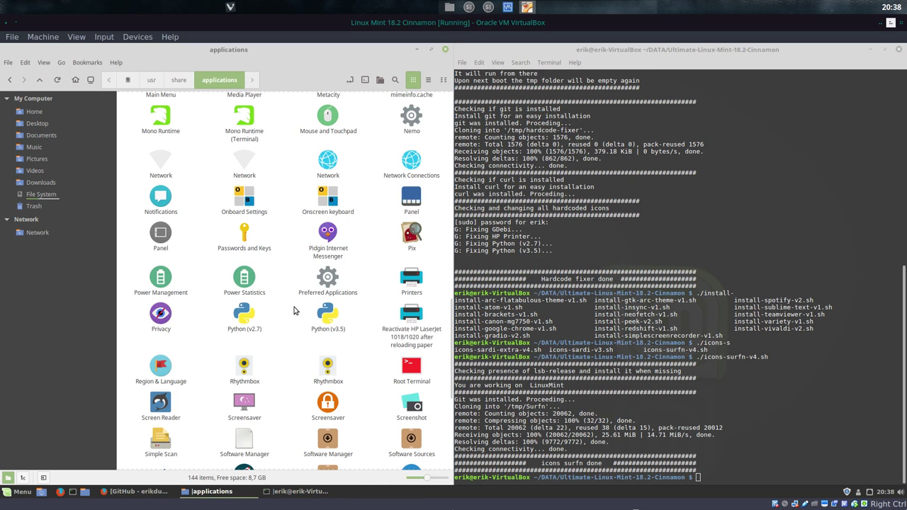
{"action": "left_click", "coordinate": [431, 49]}
{"action": "scroll", "coordinate": [291, 249], "scroll_direction": "up", "scroll_amount": 5}
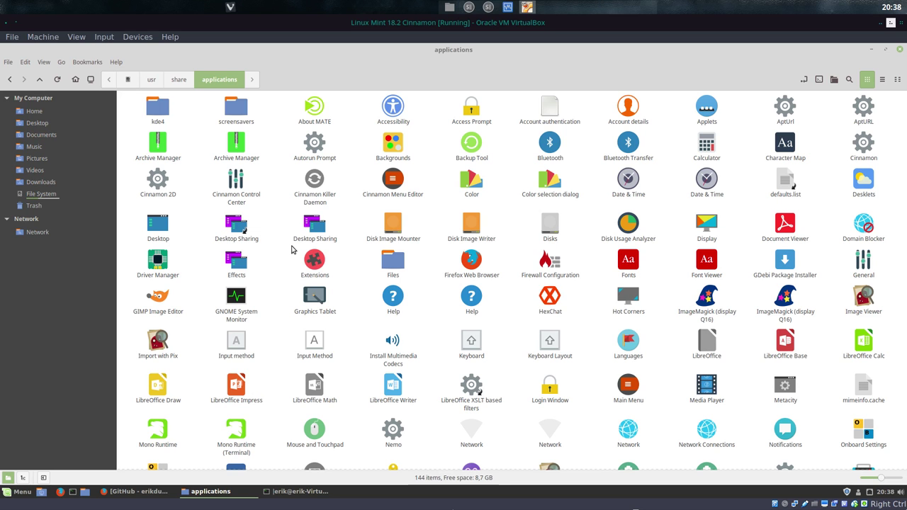
{"action": "scroll", "coordinate": [291, 250], "scroll_direction": "down", "scroll_amount": 5}
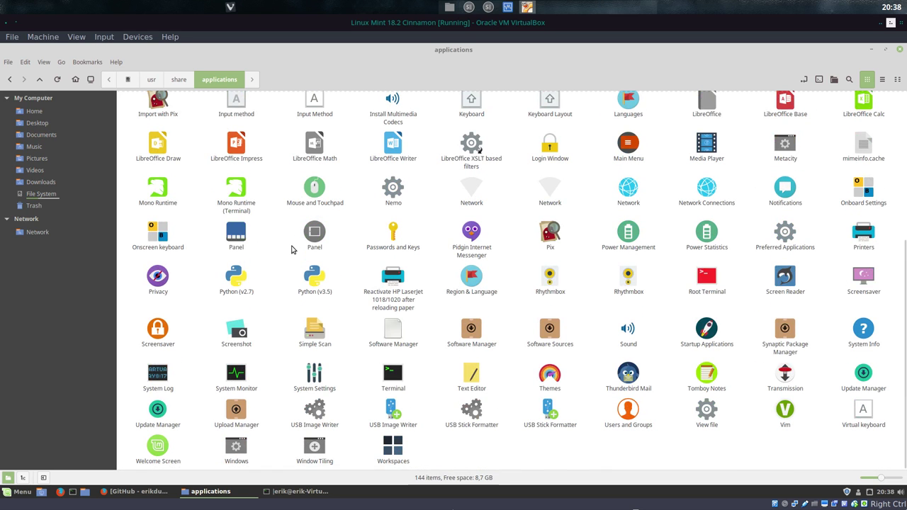
{"action": "left_click_drag", "start_coordinate": [224, 304], "coordinate": [349, 281]}
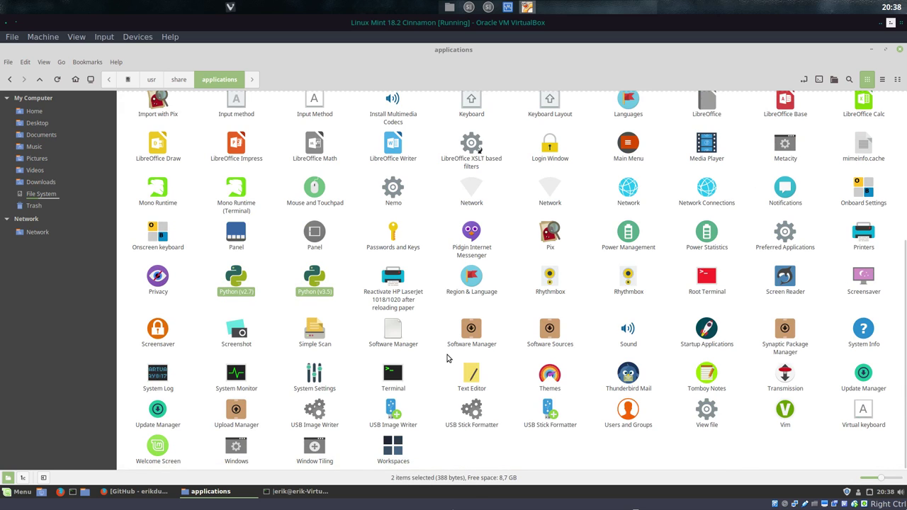
{"action": "scroll", "coordinate": [448, 359], "scroll_direction": "up", "scroll_amount": 5}
Step: Browse the application menu categories, close the menu, then close the applications folder window
{"action": "left_click", "coordinate": [20, 494]}
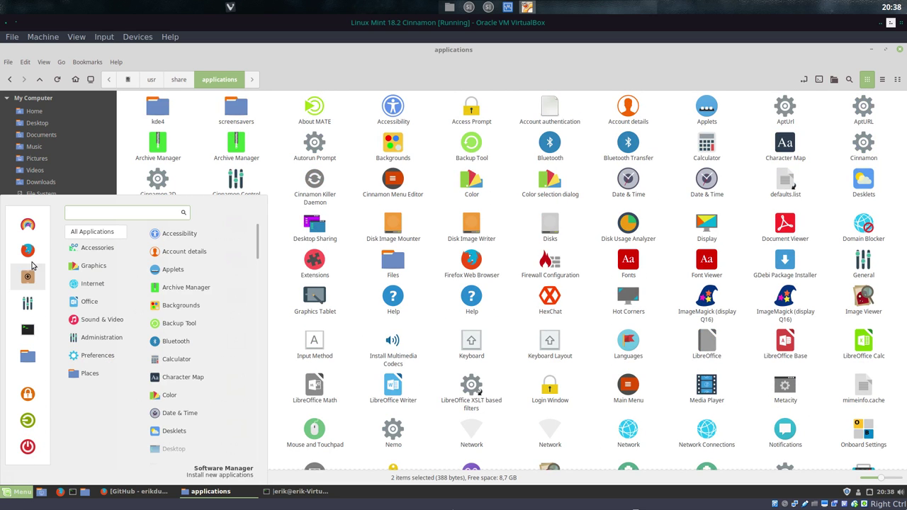
{"action": "mouse_move", "coordinate": [91, 253]}
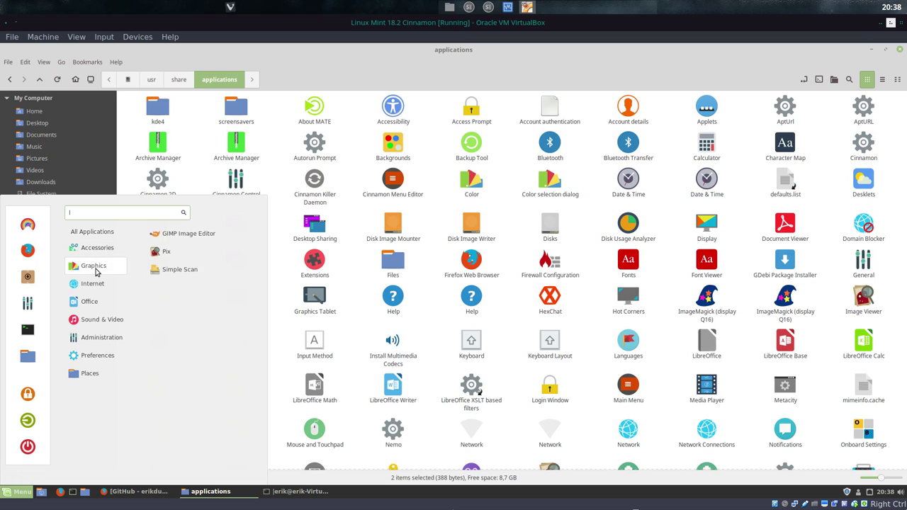
{"action": "mouse_move", "coordinate": [97, 284]}
{"action": "mouse_move", "coordinate": [101, 319]}
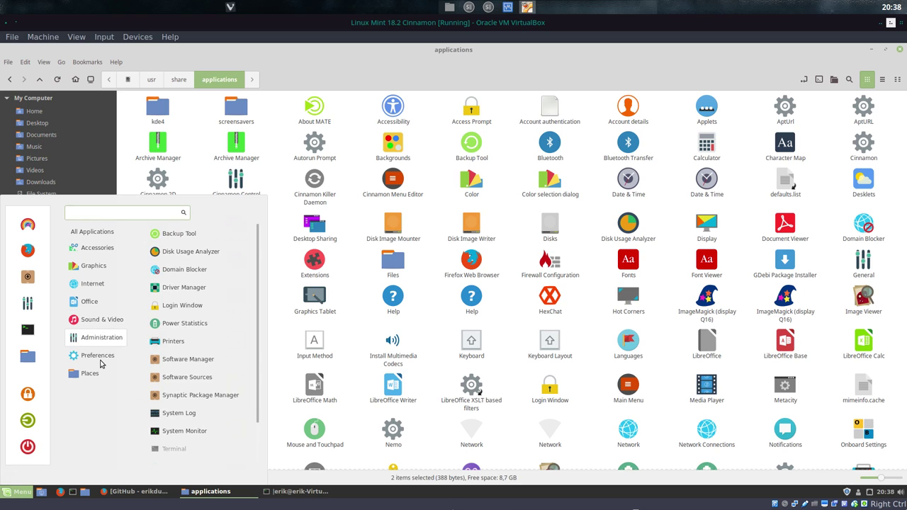
{"action": "mouse_move", "coordinate": [100, 375]}
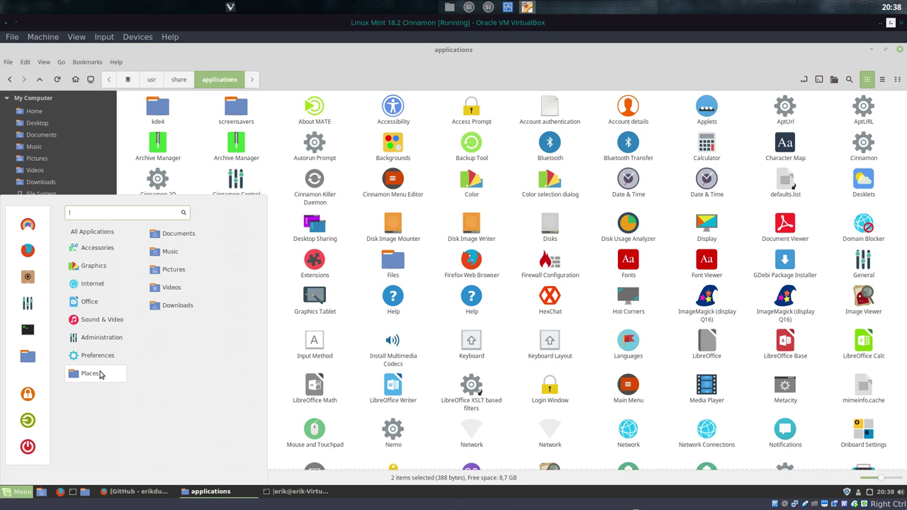
{"action": "mouse_move", "coordinate": [108, 233]}
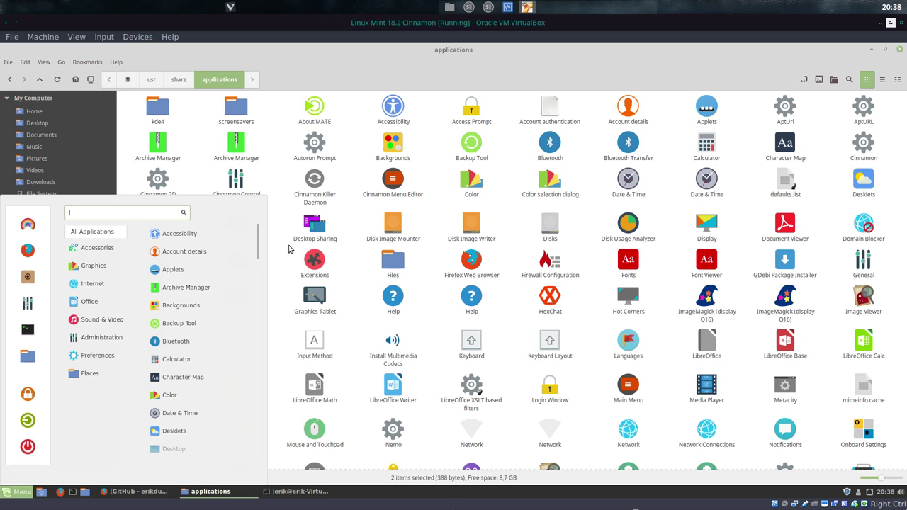
{"action": "scroll", "coordinate": [259, 253], "scroll_direction": "down", "scroll_amount": 3}
{"action": "left_click_drag", "start_coordinate": [257, 279], "coordinate": [270, 470]}
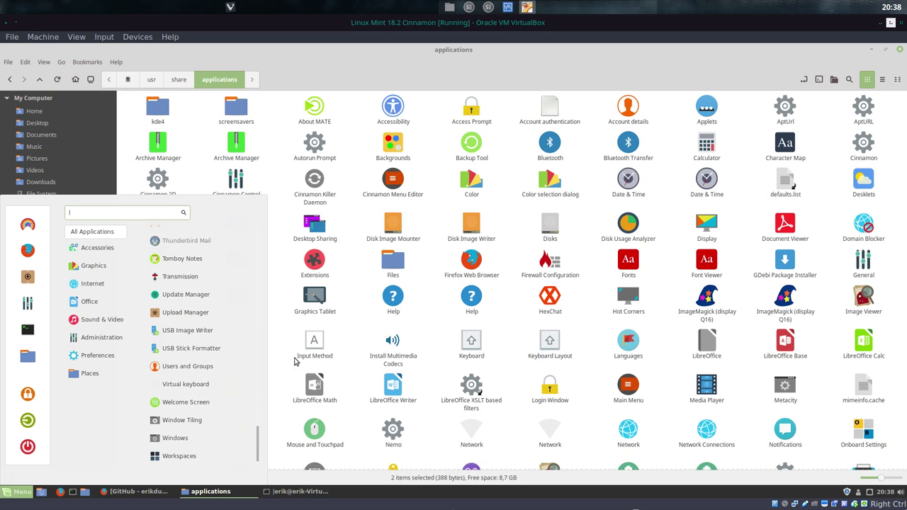
{"action": "left_click", "coordinate": [536, 78]}
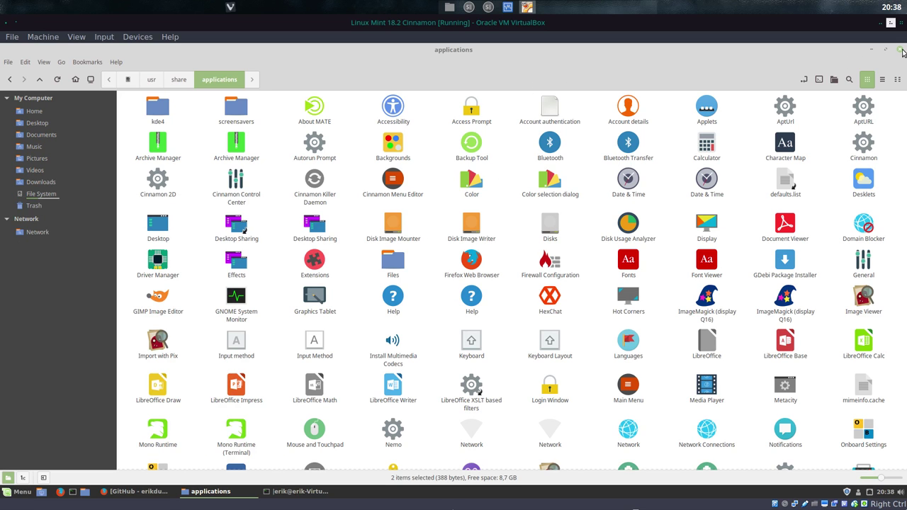
{"action": "left_click", "coordinate": [901, 50]}
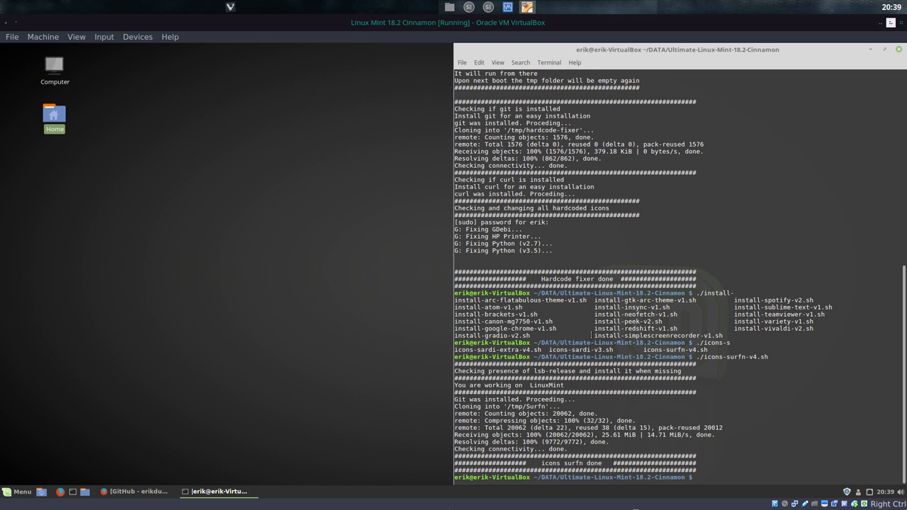
Step: List the folder's scripts with ./ and Tab, highlighting the printer entry and theme collection scripts
{"action": "type", "text": "./"}
{"action": "key", "text": "Tab"}
{"action": "key", "text": "Tab"}
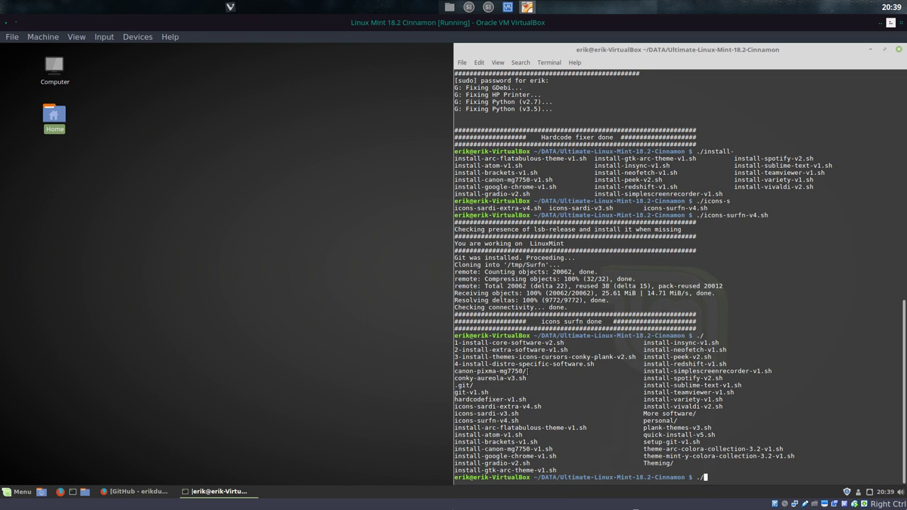
{"action": "left_click_drag", "start_coordinate": [527, 371], "coordinate": [456, 372]}
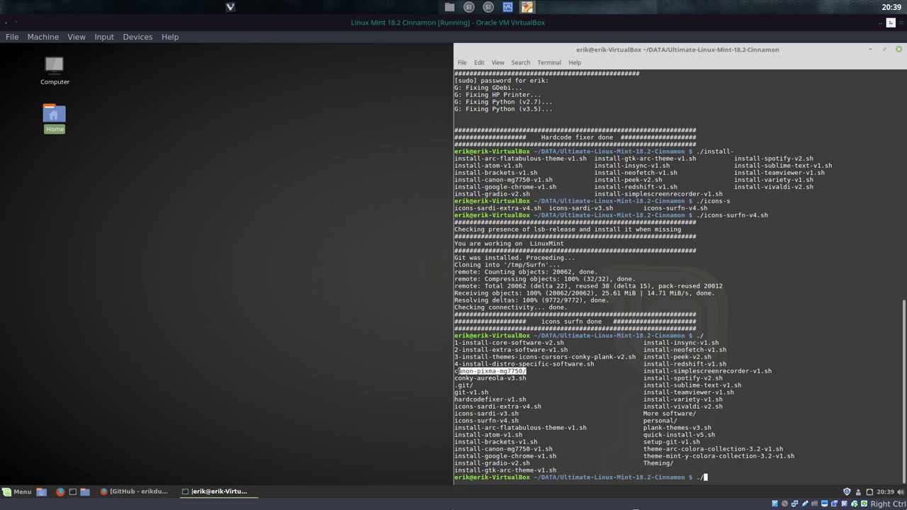
{"action": "left_click", "coordinate": [457, 371]}
{"action": "left_click_drag", "start_coordinate": [533, 370], "coordinate": [451, 372]}
{"action": "left_click_drag", "start_coordinate": [794, 457], "coordinate": [637, 450]}
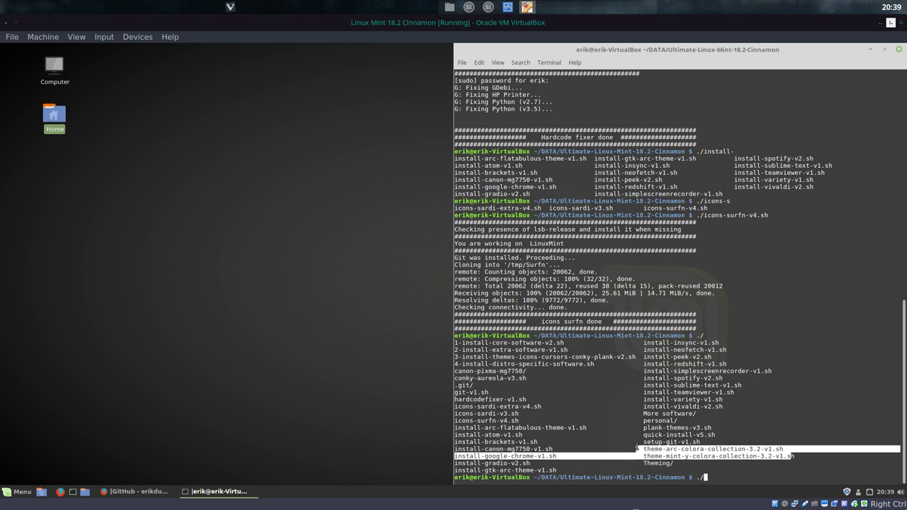
{"action": "left_click", "coordinate": [648, 457]}
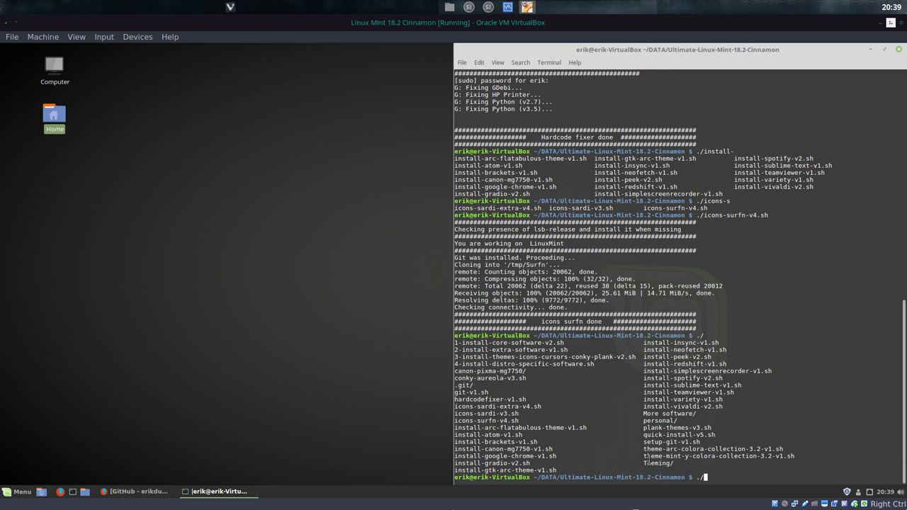
Step: Run theme-arc-colora-collection-3.2-v1.sh by typing theme-a and Tab-completing
{"action": "type", "text": "theme-a"}
{"action": "key", "text": "Tab"}
{"action": "key", "text": "Return"}
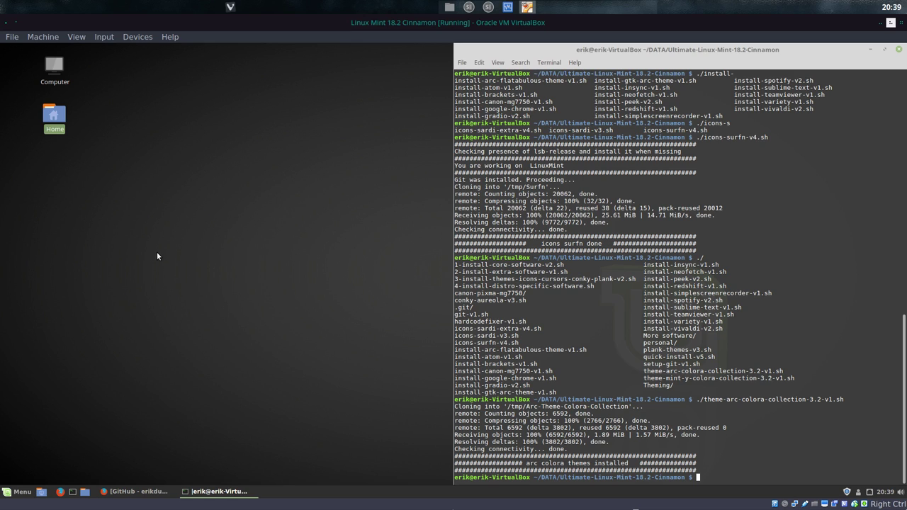
{"action": "right_click", "coordinate": [157, 253]}
Step: In Themes, apply Arc-Dark-Crimson to window borders, controls and desktop, then go back to System Settings
{"action": "left_click", "coordinate": [21, 480]}
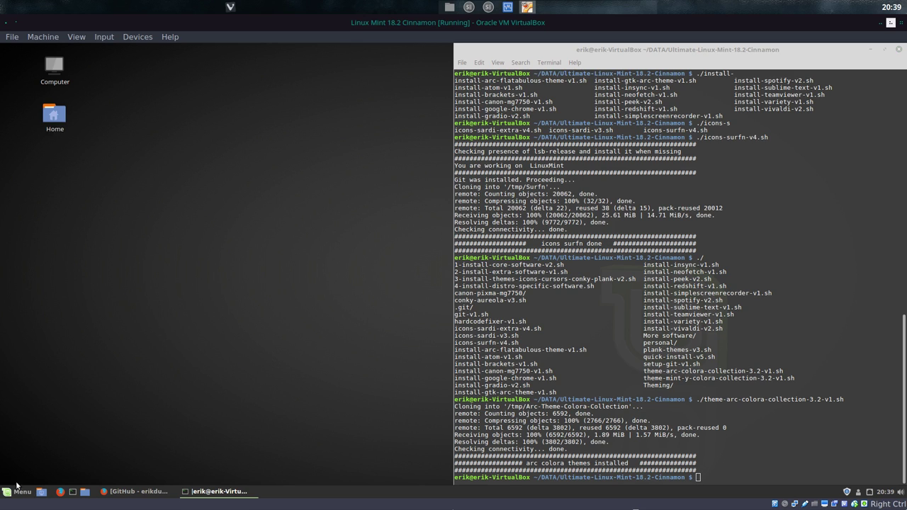
{"action": "left_click", "coordinate": [17, 491]}
{"action": "left_click", "coordinate": [27, 226]}
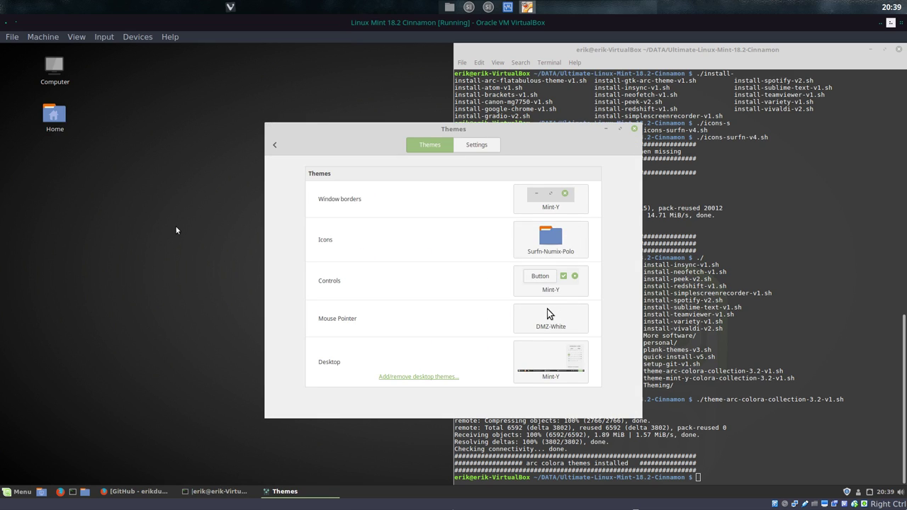
{"action": "left_click_drag", "start_coordinate": [540, 133], "coordinate": [339, 118]}
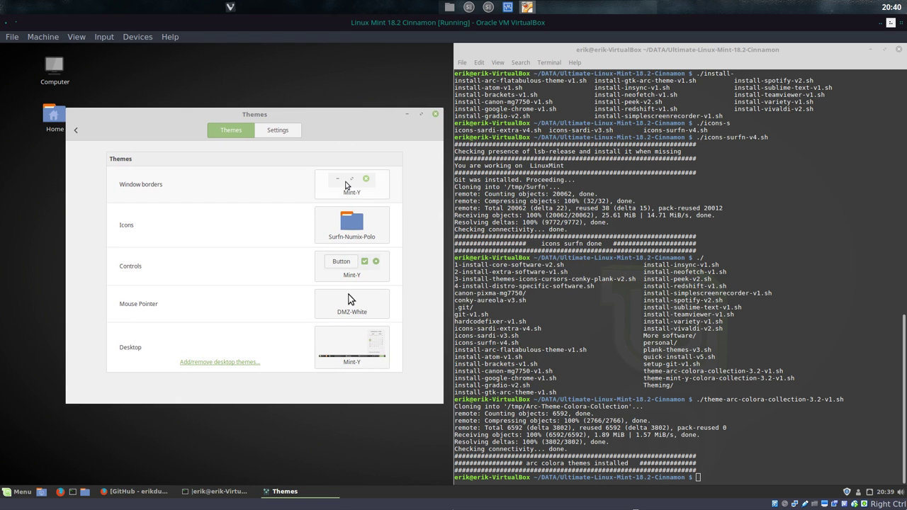
{"action": "left_click", "coordinate": [346, 186]}
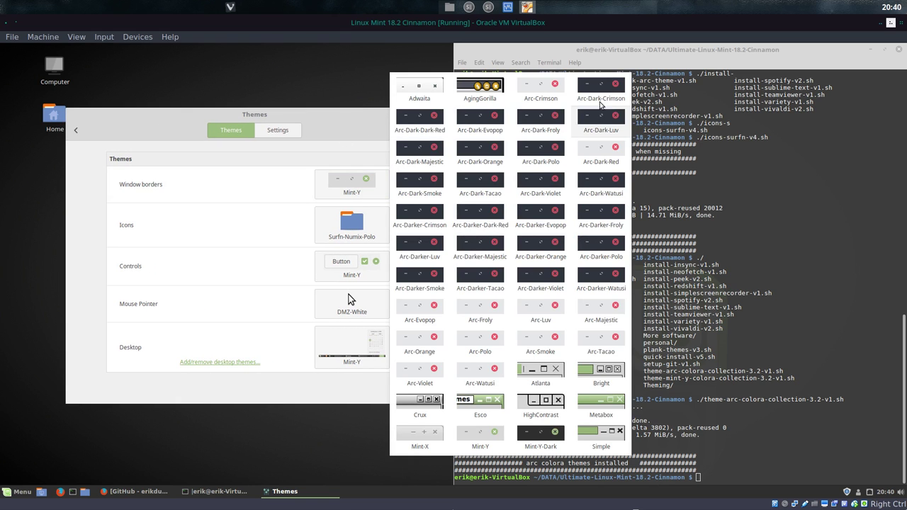
{"action": "left_click", "coordinate": [602, 90]}
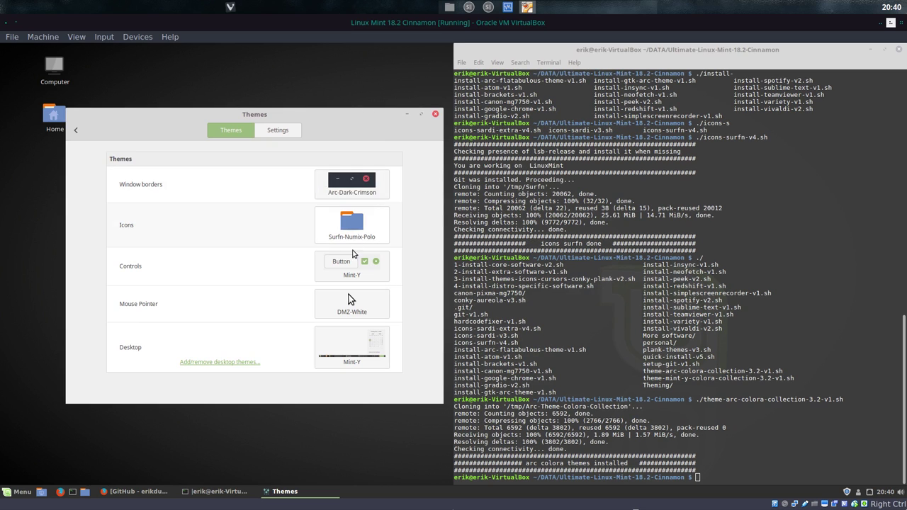
{"action": "left_click", "coordinate": [354, 264]}
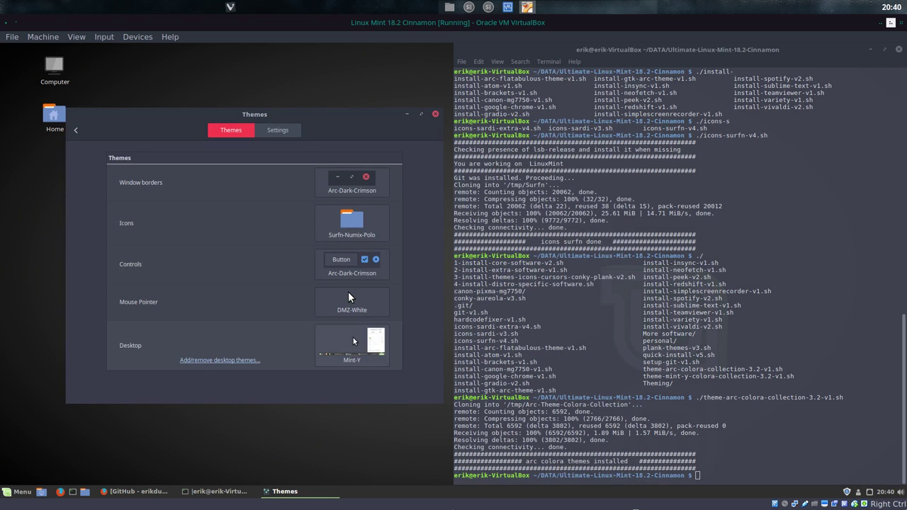
{"action": "left_click", "coordinate": [369, 345]}
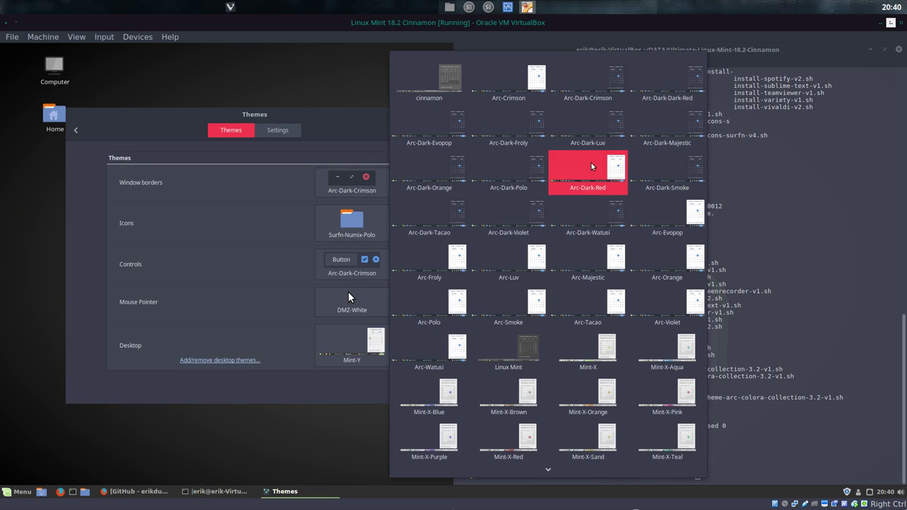
{"action": "left_click", "coordinate": [603, 97]}
{"action": "mouse_move", "coordinate": [345, 293]}
{"action": "left_mouse_down"}
{"action": "mouse_move", "coordinate": [470, 280]}
{"action": "mouse_move", "coordinate": [347, 279]}
{"action": "left_mouse_up"}
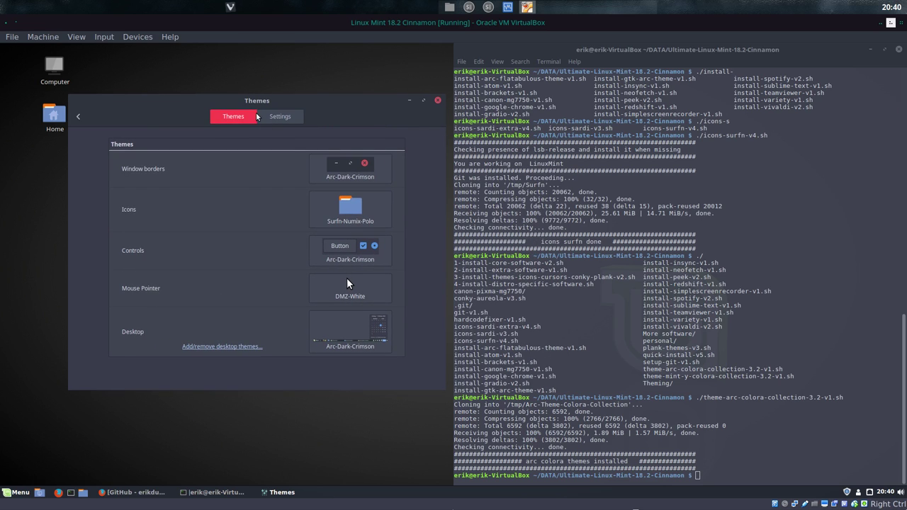
{"action": "left_click", "coordinate": [78, 117]}
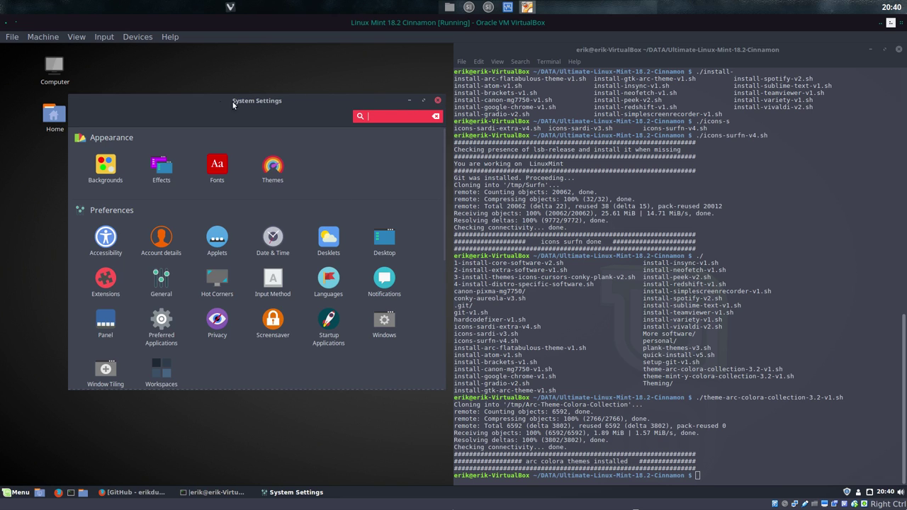
{"action": "left_click", "coordinate": [55, 118]}
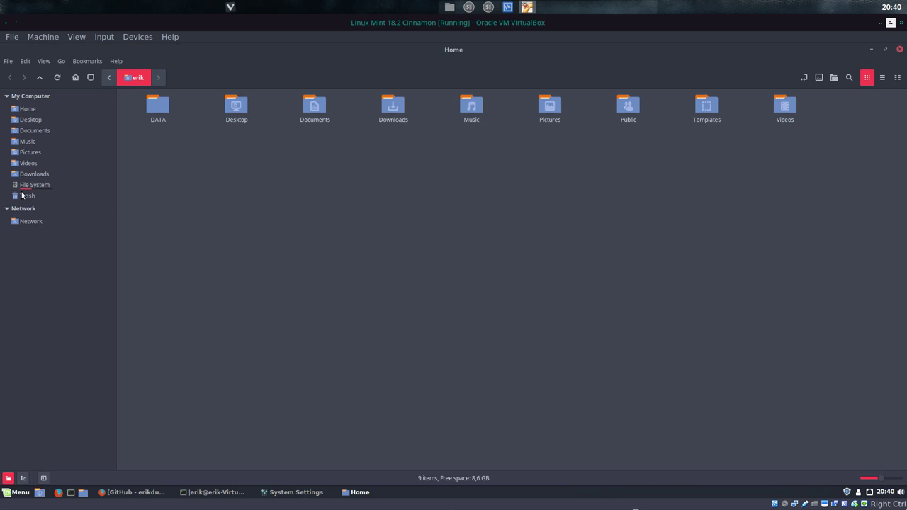
{"action": "left_click", "coordinate": [49, 36]}
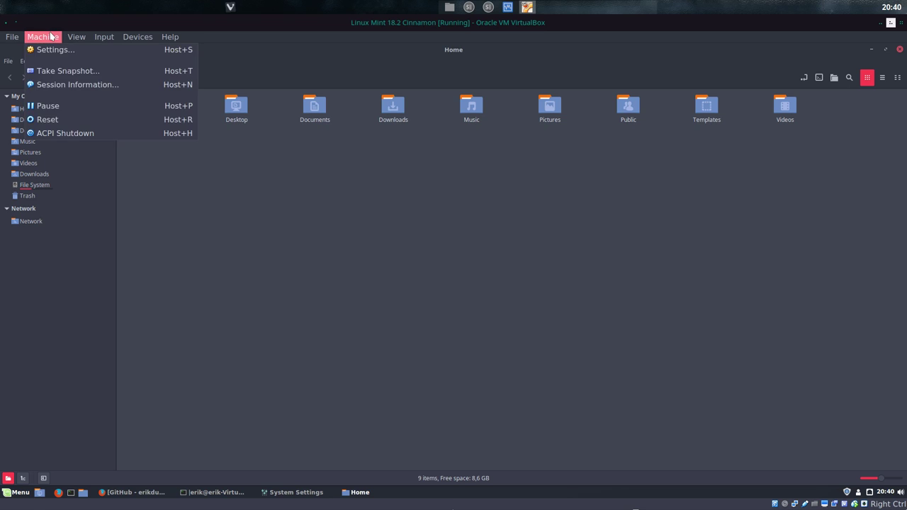
{"action": "mouse_move", "coordinate": [130, 39]}
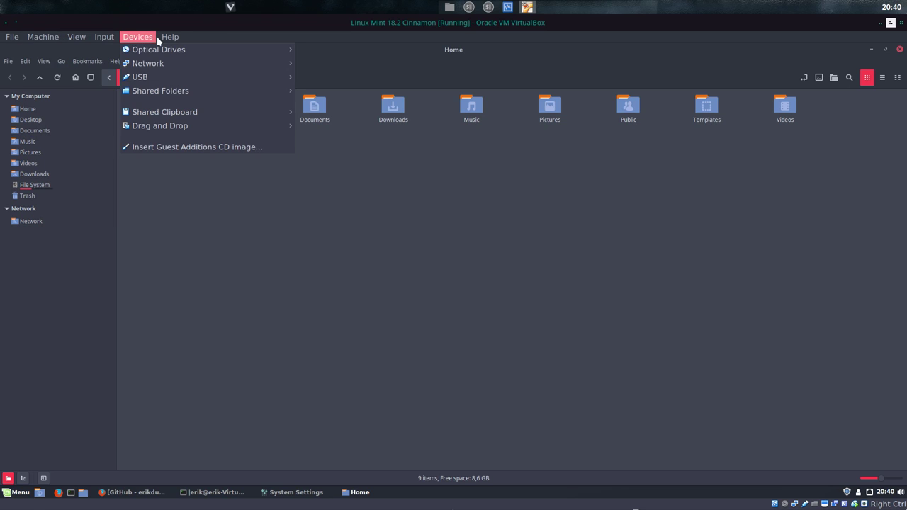
{"action": "mouse_move", "coordinate": [165, 42]}
{"action": "left_click", "coordinate": [123, 200]}
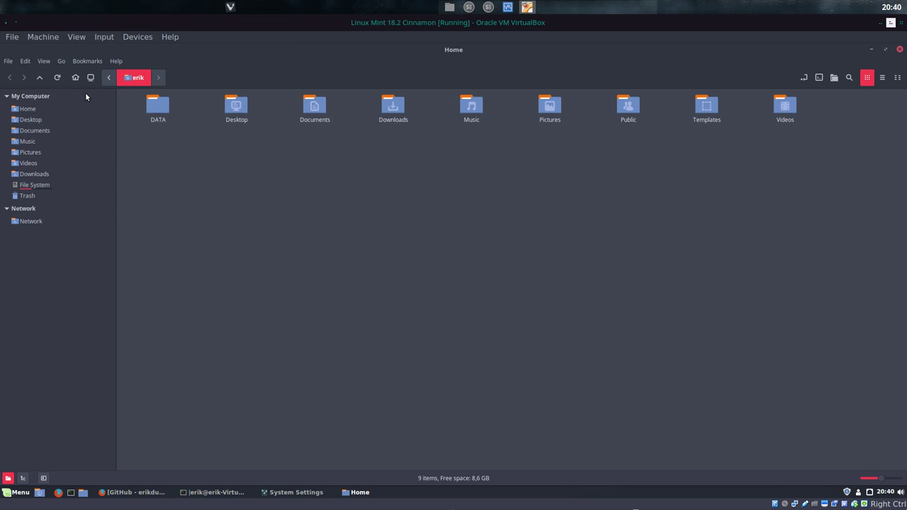
{"action": "left_click", "coordinate": [118, 61]}
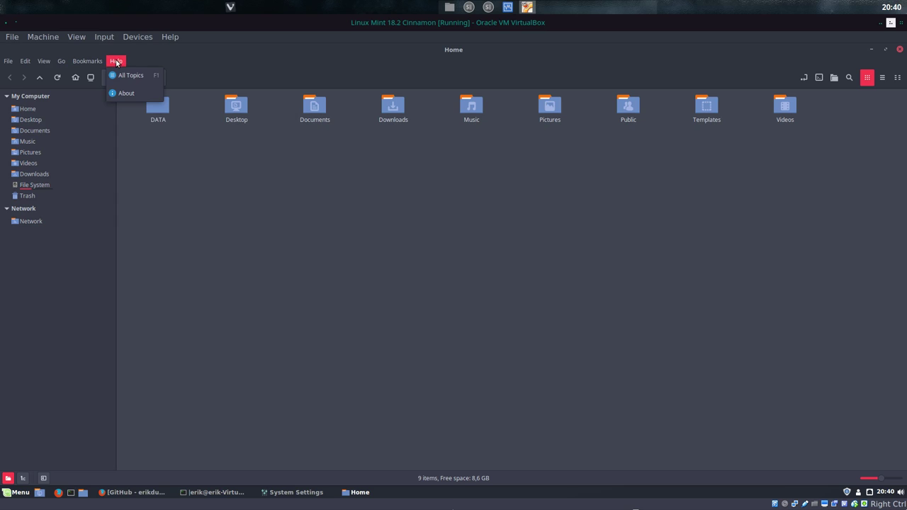
{"action": "left_click", "coordinate": [58, 64]}
{"action": "left_click", "coordinate": [43, 61]}
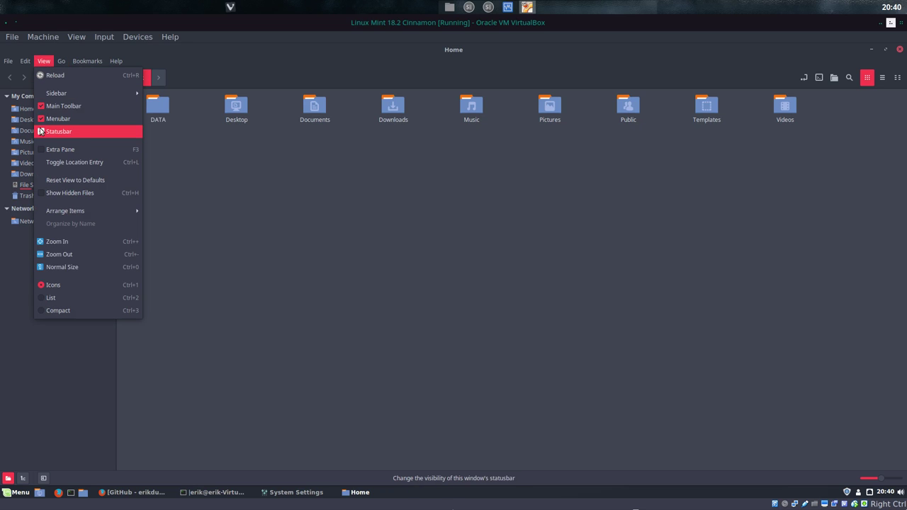
{"action": "left_click", "coordinate": [7, 61]}
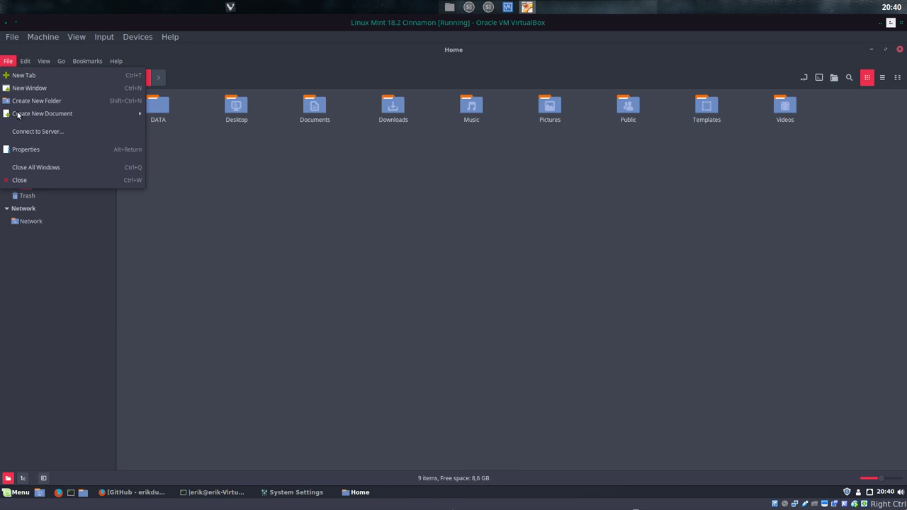
{"action": "left_click", "coordinate": [254, 241]}
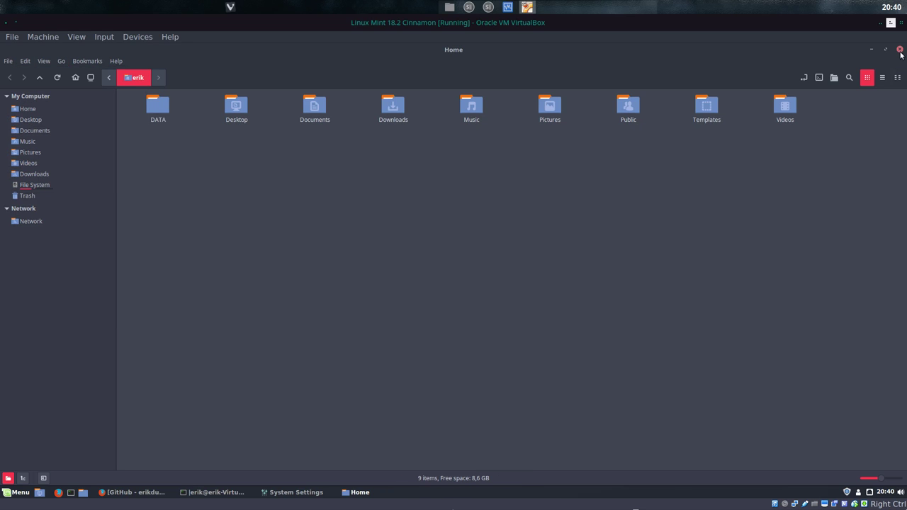
{"action": "left_click", "coordinate": [899, 49]}
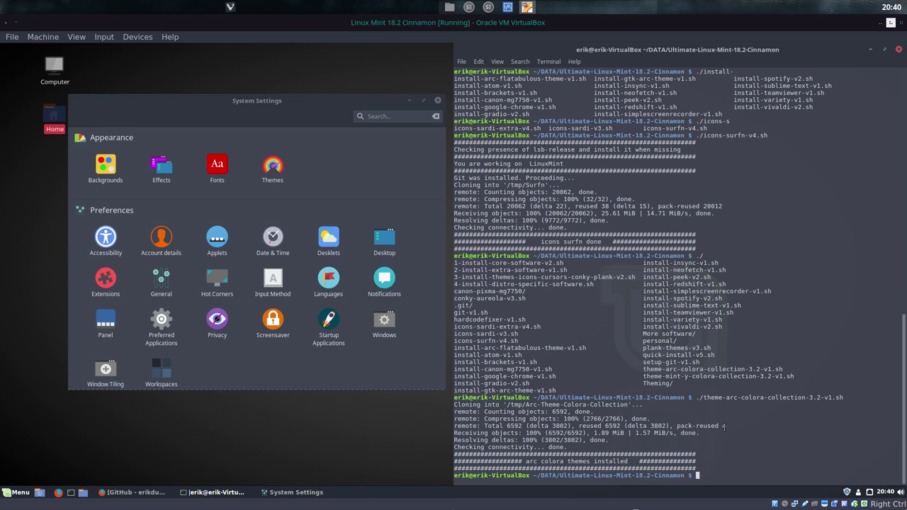
Step: Tab-complete ./theme-mint-y-colora-collection-3.2-v1.sh and run it
{"action": "type", "text": "./theme-mi"}
{"action": "key", "text": "Tab"}
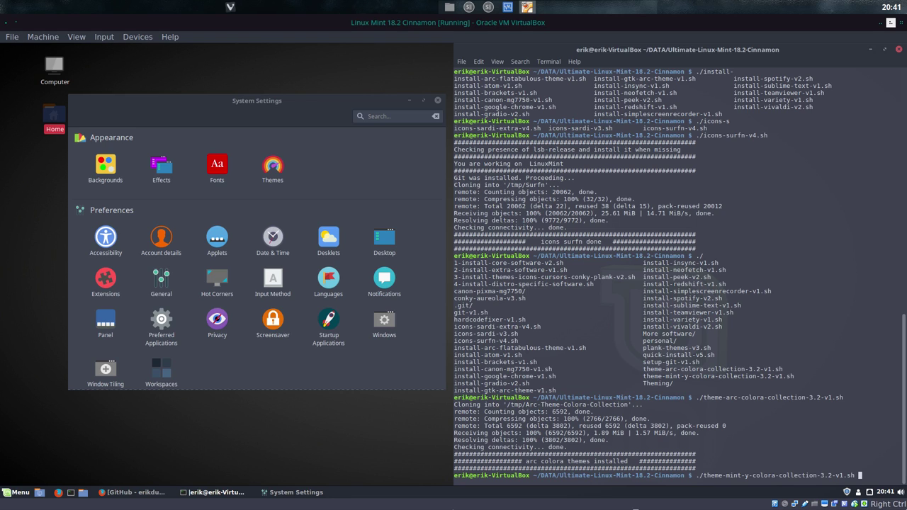
{"action": "left_click_drag", "start_coordinate": [694, 398], "coordinate": [850, 399]}
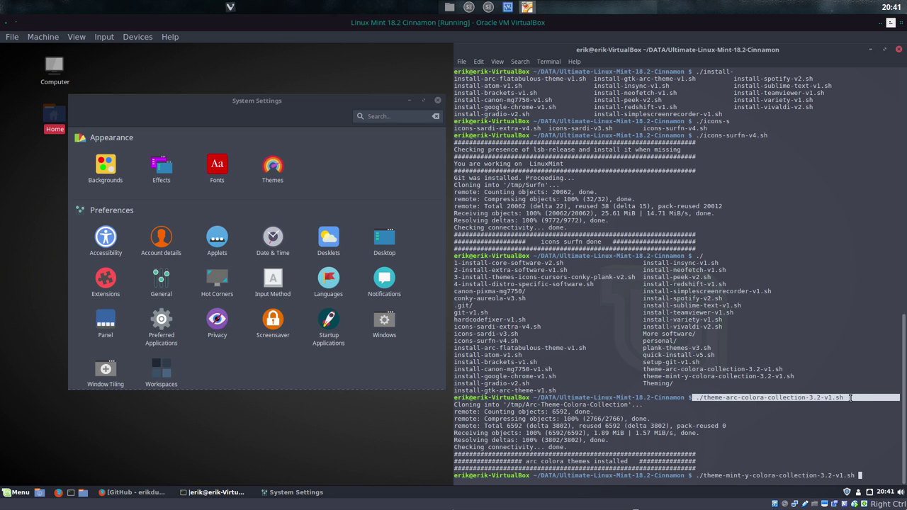
{"action": "left_click", "coordinate": [848, 399]}
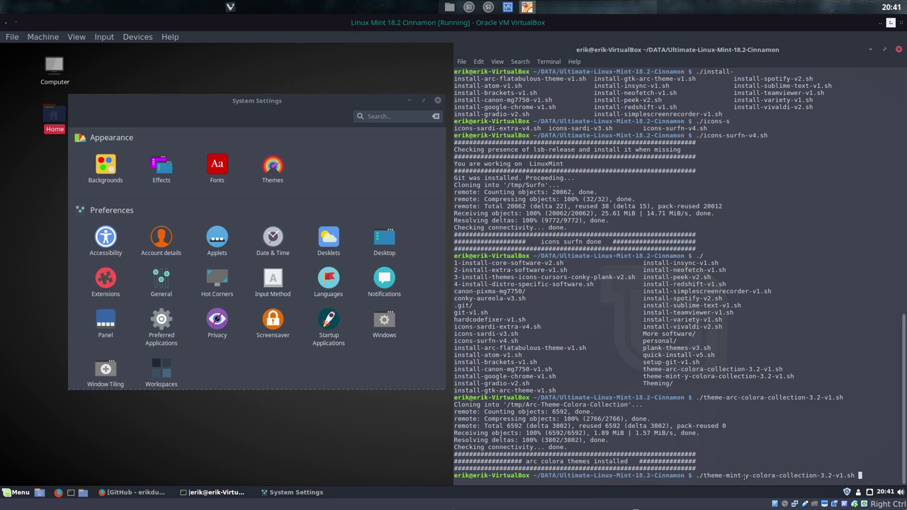
{"action": "key", "text": "Return"}
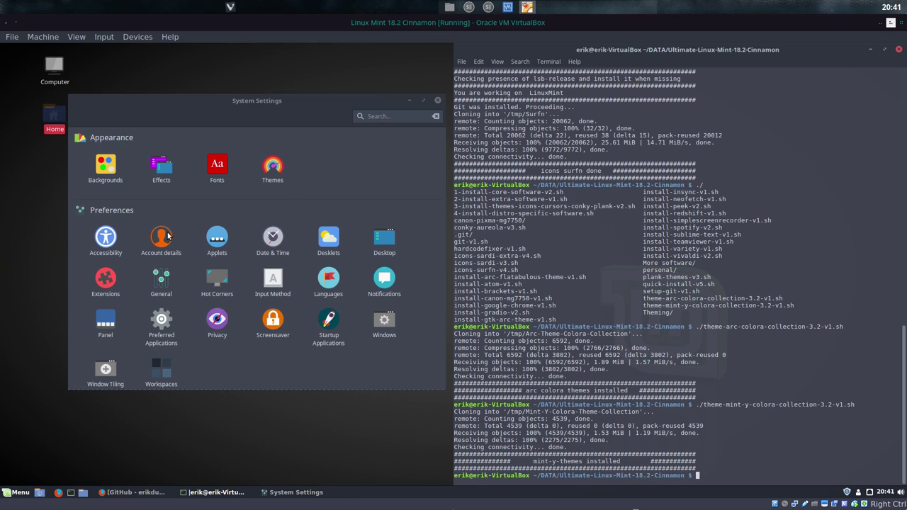
Step: Force-quit System Settings after it freezes opening Themes, then bring up the application menu
{"action": "left_click", "coordinate": [276, 169]}
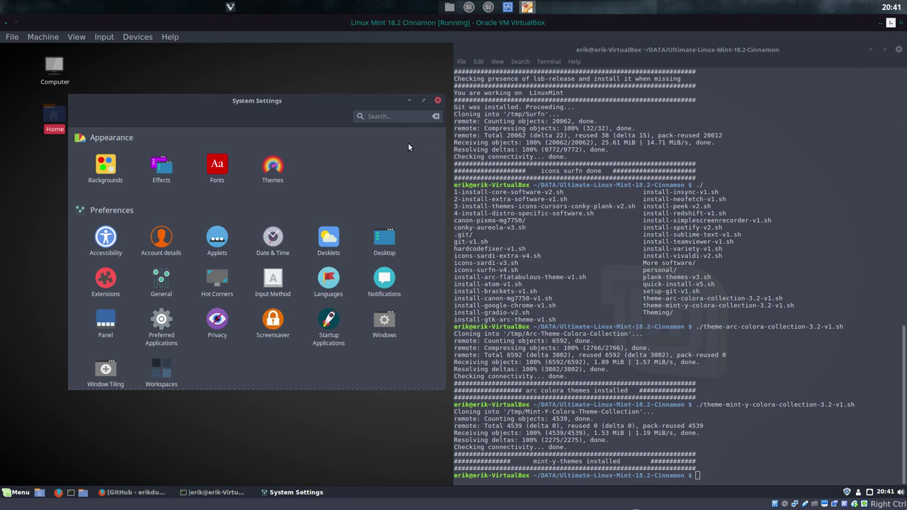
{"action": "left_click_drag", "start_coordinate": [391, 101], "coordinate": [385, 106]}
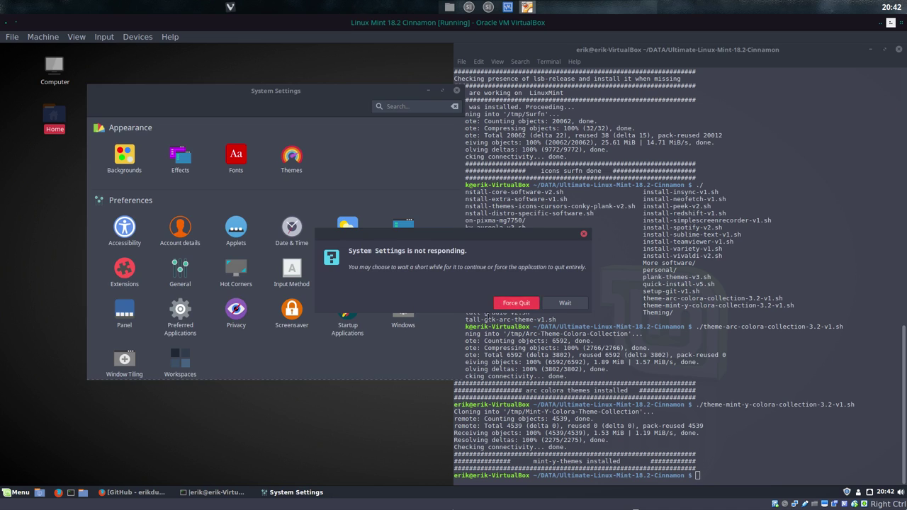
{"action": "left_click", "coordinate": [505, 305]}
{"action": "left_click", "coordinate": [21, 494]}
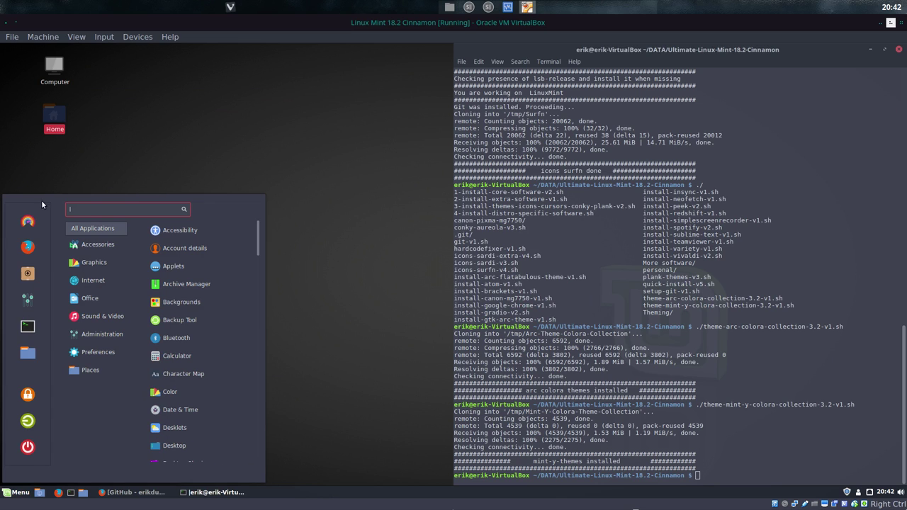
Step: In Themes, set the window borders theme to Mint-Y-Dark-Crimson
{"action": "left_click", "coordinate": [368, 225]}
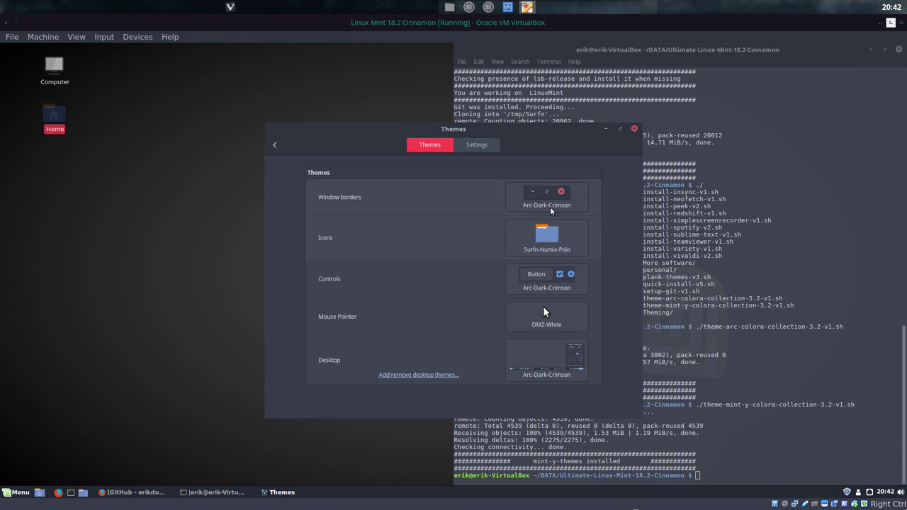
{"action": "left_click", "coordinate": [551, 212]}
{"action": "scroll", "coordinate": [723, 370], "scroll_direction": "down", "scroll_amount": 1}
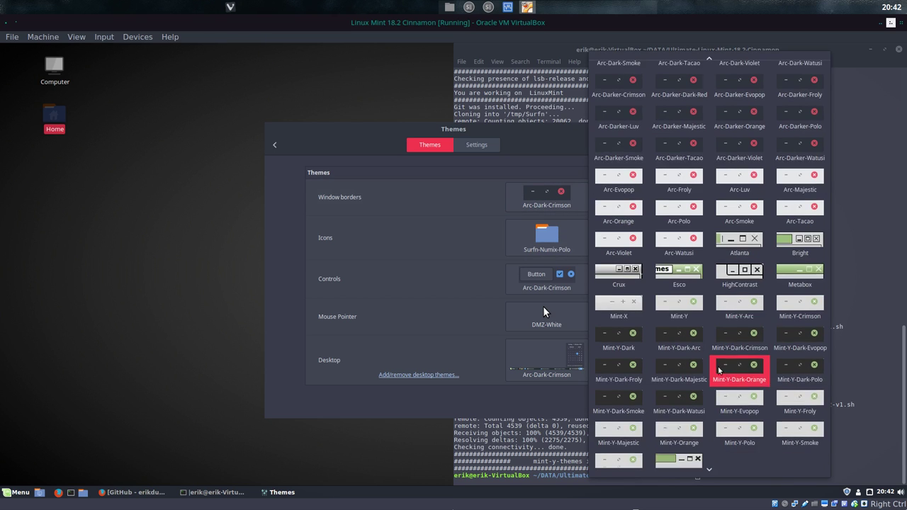
{"action": "scroll", "coordinate": [723, 370], "scroll_direction": "up", "scroll_amount": 3}
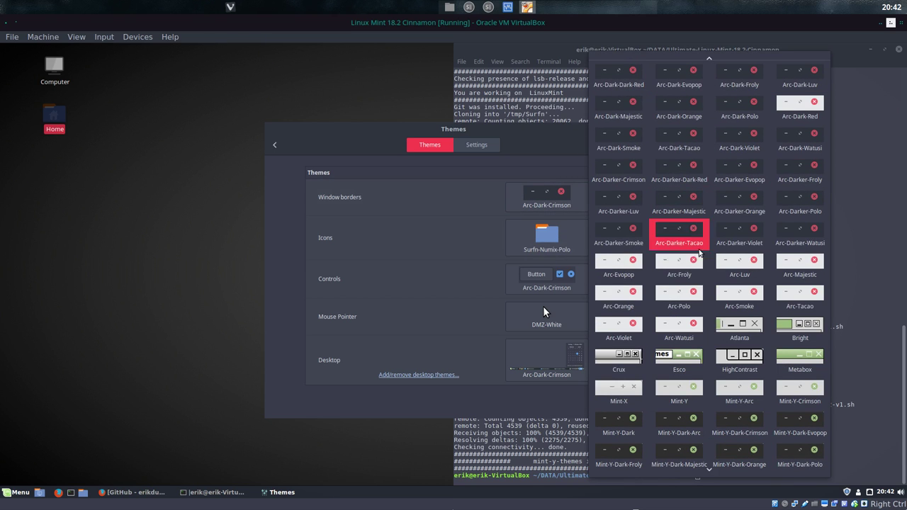
{"action": "scroll", "coordinate": [698, 251], "scroll_direction": "down", "scroll_amount": 2}
{"action": "scroll", "coordinate": [614, 317], "scroll_direction": "down", "scroll_amount": 2}
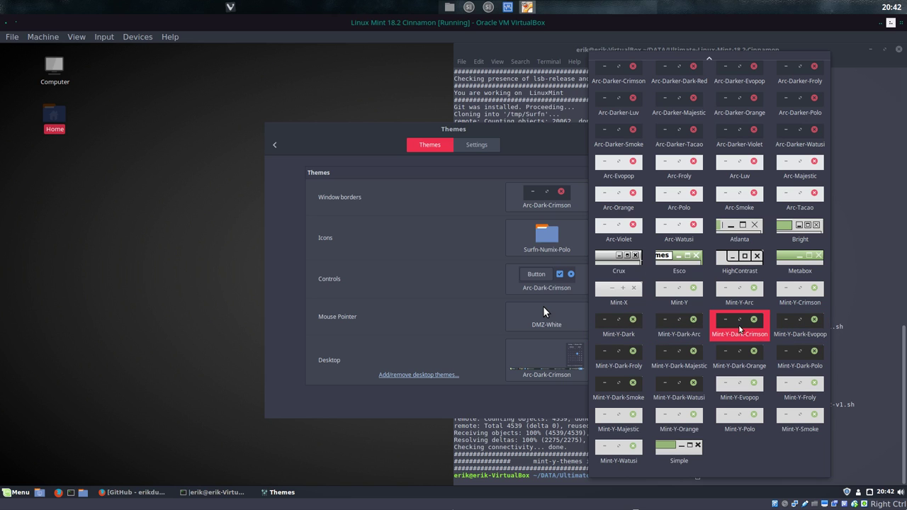
{"action": "left_click", "coordinate": [740, 328]}
Step: Apply Mint-Y-Dark-Crimson to the controls and desktop themes
{"action": "left_click", "coordinate": [582, 283]}
{"action": "scroll", "coordinate": [673, 333], "scroll_direction": "down", "scroll_amount": 5}
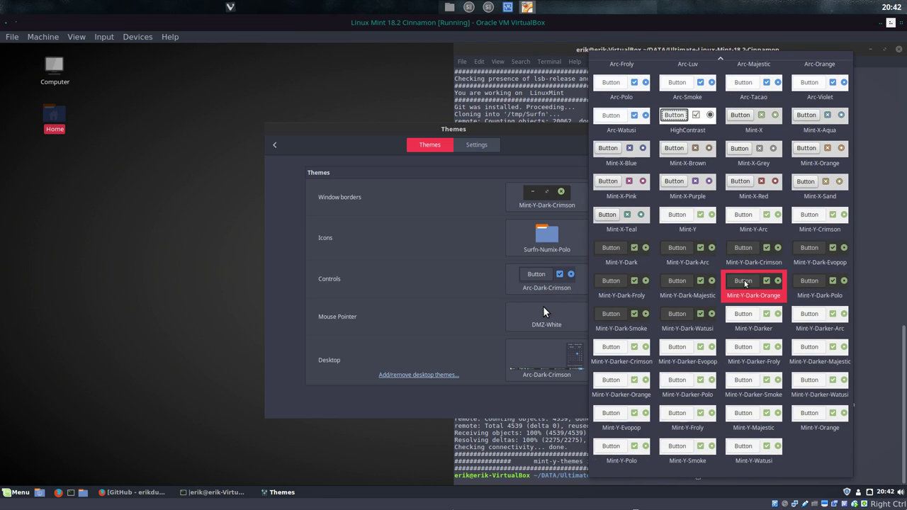
{"action": "left_click", "coordinate": [744, 257]}
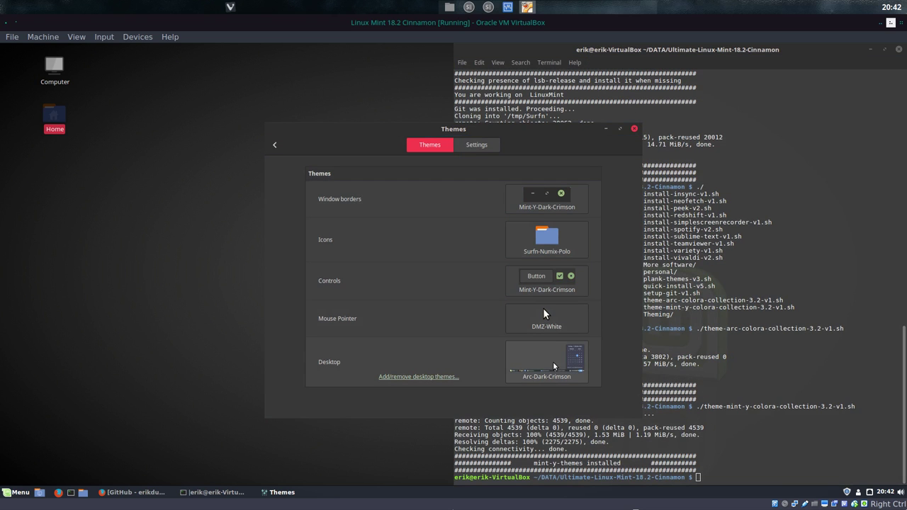
{"action": "left_click", "coordinate": [575, 365]}
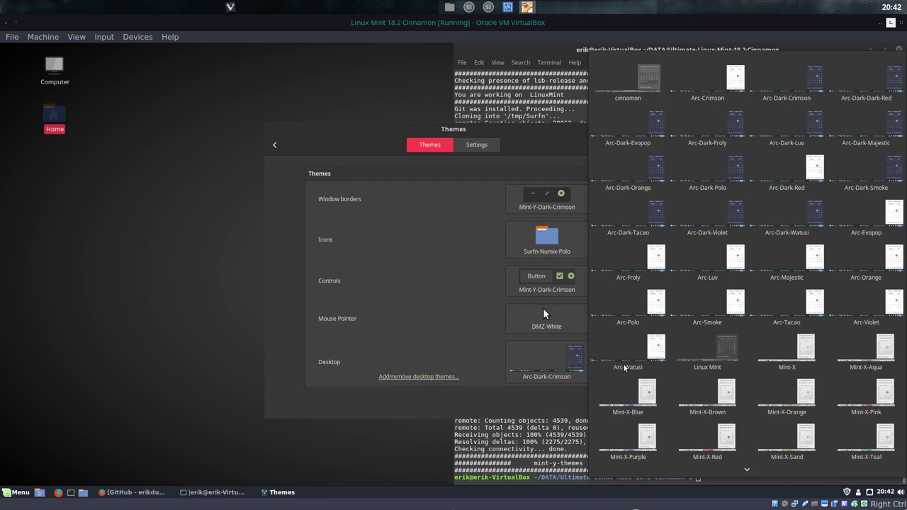
{"action": "scroll", "coordinate": [714, 393], "scroll_direction": "down", "scroll_amount": 5}
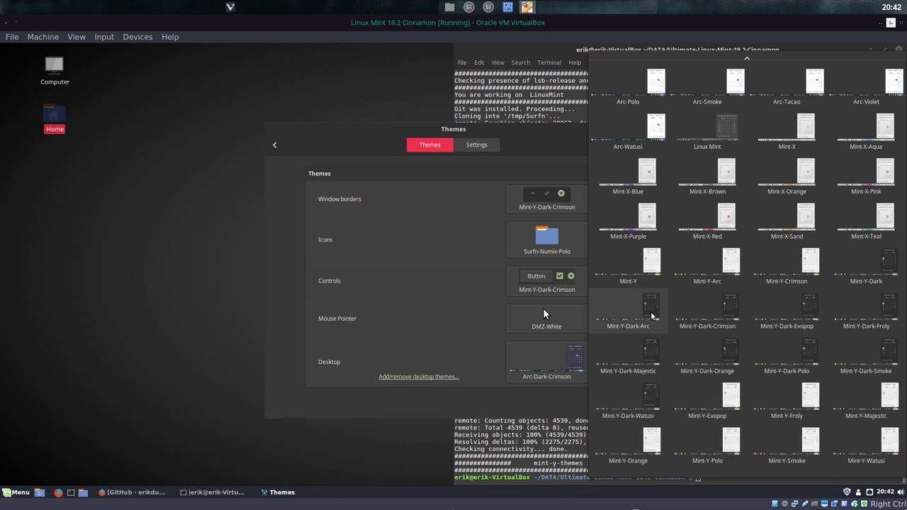
{"action": "left_click", "coordinate": [691, 315]}
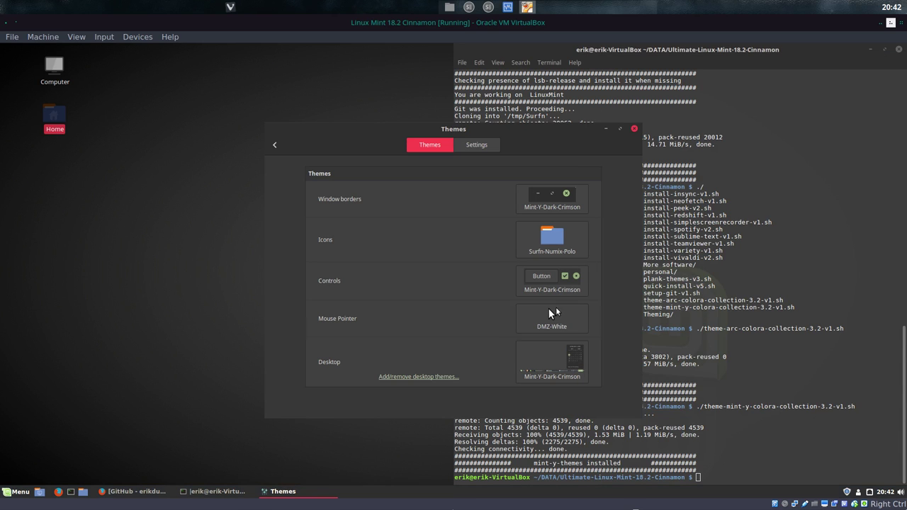
Step: Check the application menu and miscellaneous theme options, then close System Settings
{"action": "left_click", "coordinate": [10, 494]}
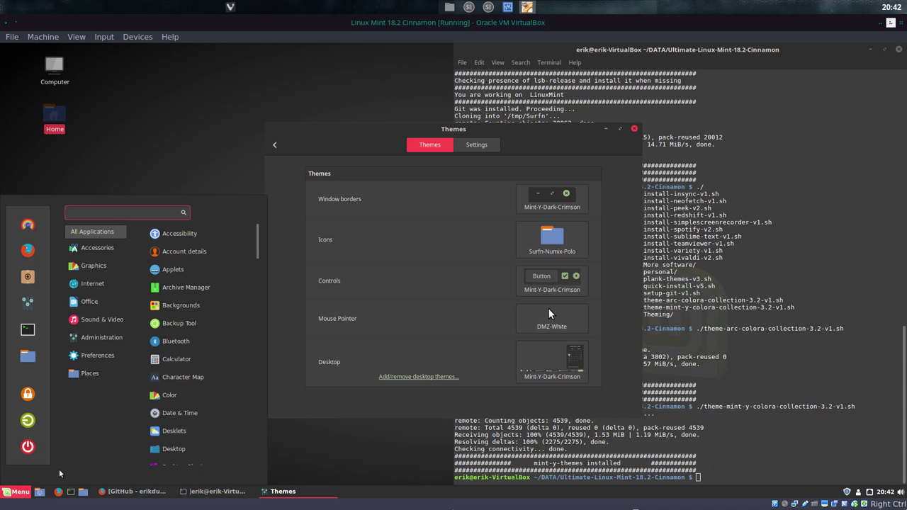
{"action": "mouse_move", "coordinate": [92, 266]}
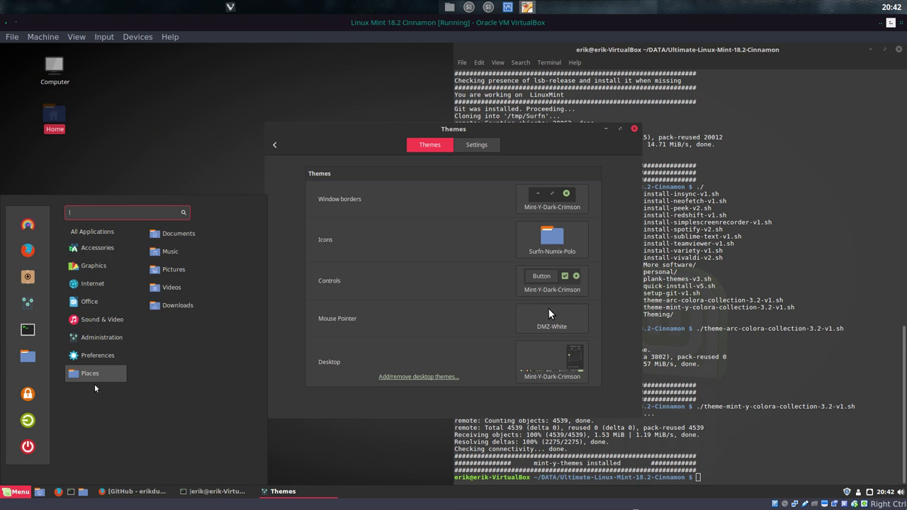
{"action": "left_click", "coordinate": [95, 87]}
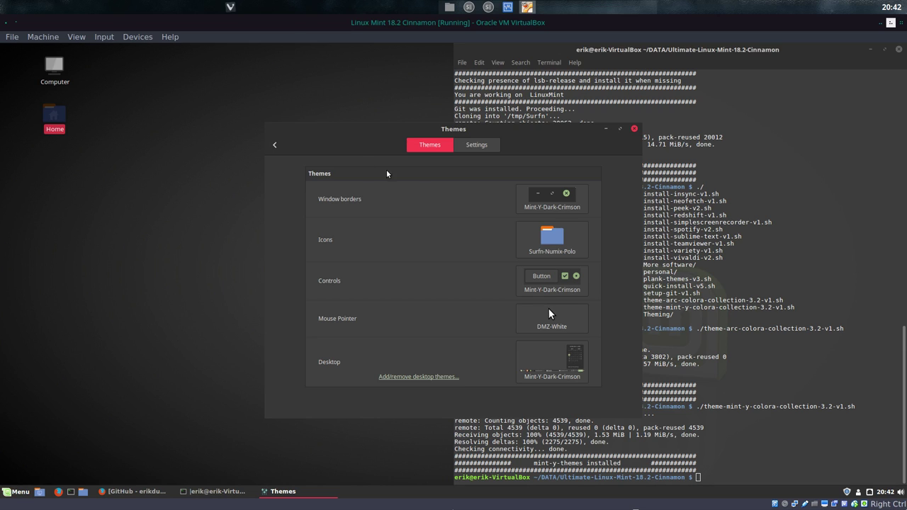
{"action": "left_click", "coordinate": [484, 148]}
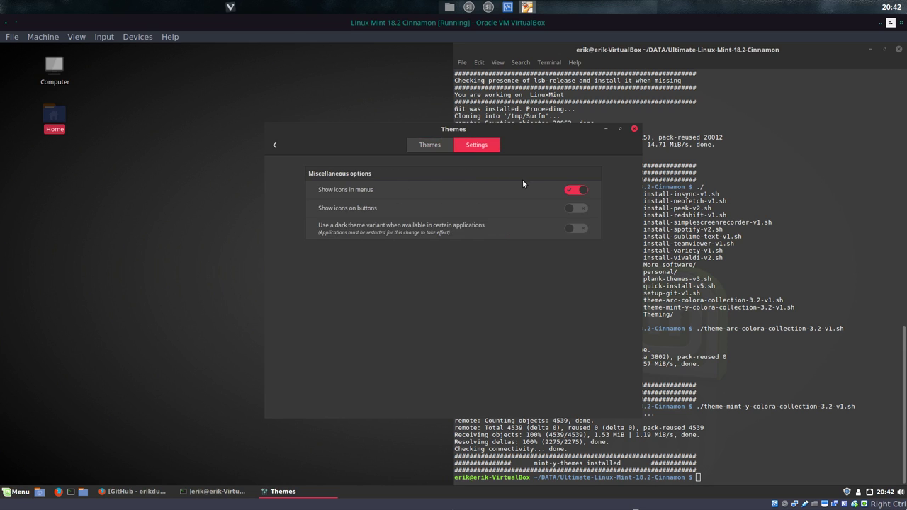
{"action": "left_click", "coordinate": [275, 144]}
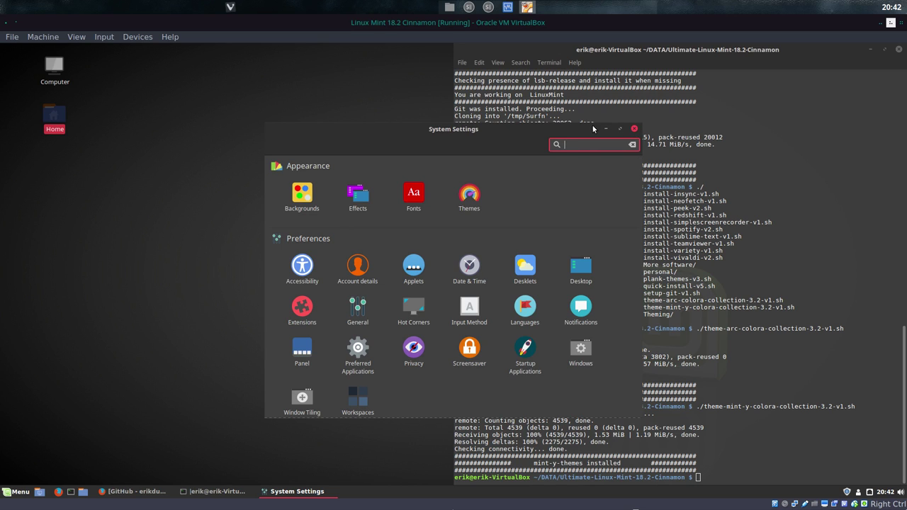
{"action": "left_click", "coordinate": [634, 128]}
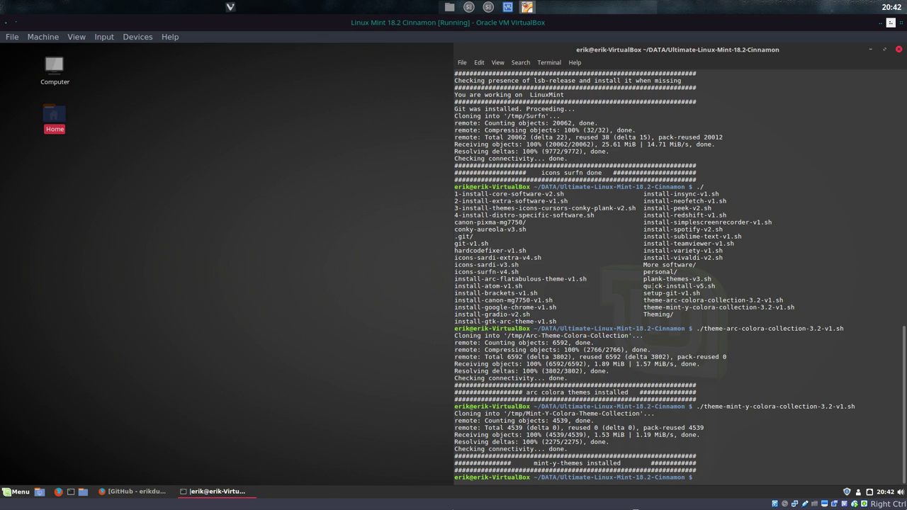
Step: List all install scripts in the terminal using ./ with Tab completion
{"action": "type", "text": "./g"}
{"action": "key", "text": "Tab"}
{"action": "key", "text": "BackSpace"}
{"action": "key", "text": "BackSpace"}
{"action": "key", "text": "BackSpace"}
{"action": "key", "text": "BackSpace"}
{"action": "key", "text": "BackSpace"}
{"action": "key", "text": "BackSpace"}
{"action": "key", "text": "BackSpace"}
{"action": "key", "text": "BackSpace"}
{"action": "key", "text": "BackSpace"}
{"action": "key", "text": "BackSpace"}
{"action": "key", "text": "Tab"}
{"action": "key", "text": "Tab"}
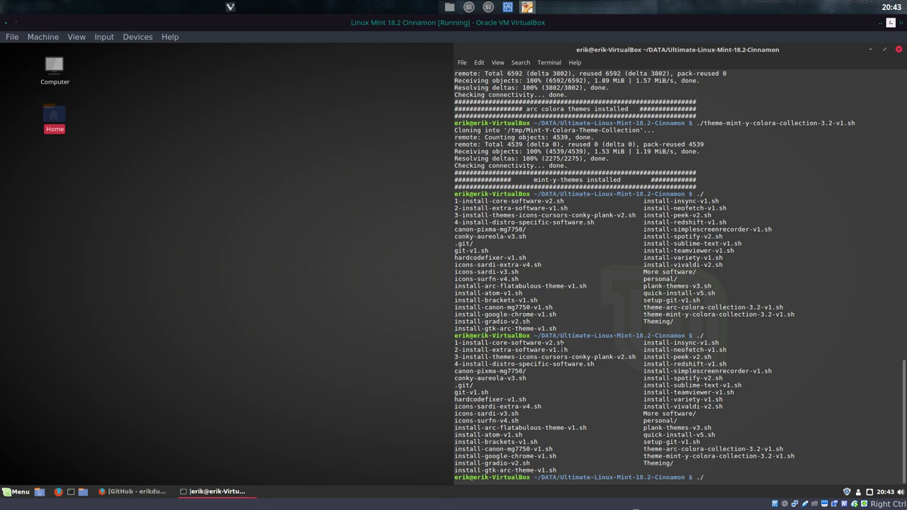
Step: Highlight the core software, extra software and insync script names, then clear the selection
{"action": "left_click_drag", "start_coordinate": [565, 344], "coordinate": [472, 344]}
{"action": "left_click_drag", "start_coordinate": [566, 350], "coordinate": [600, 357]}
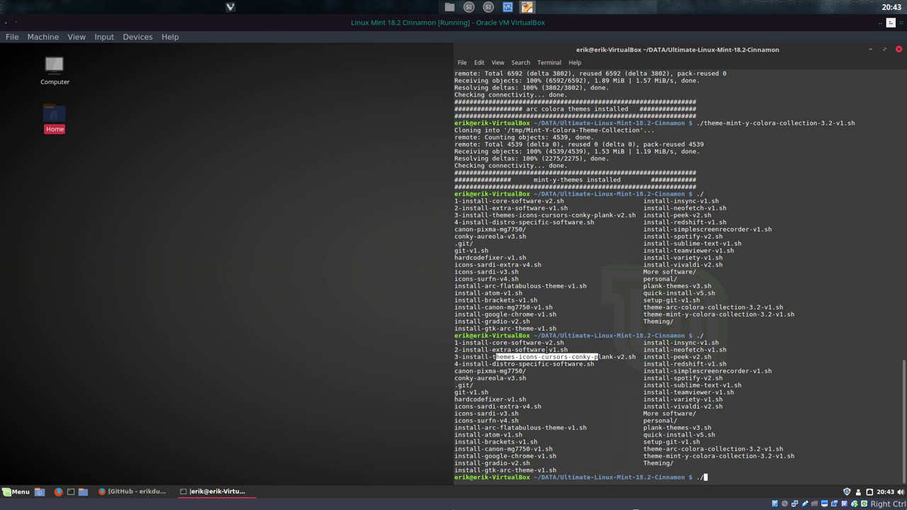
{"action": "left_click", "coordinate": [544, 355]}
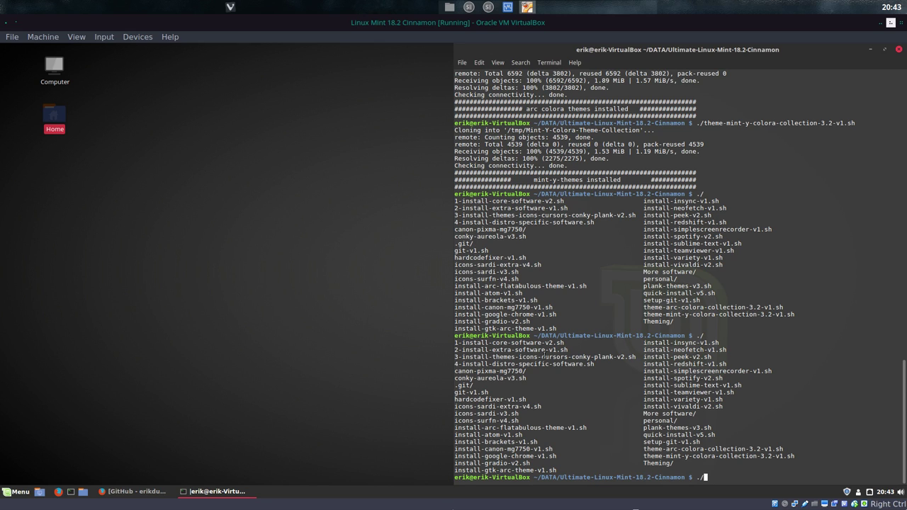
{"action": "left_click_drag", "start_coordinate": [671, 344], "coordinate": [700, 344]}
{"action": "left_click", "coordinate": [689, 350]}
{"action": "left_click", "coordinate": [244, 308]}
Step: In a new terminal, run screenfetch and neofetch, then move the window left
{"action": "key", "text": "ctrl+alt+t"}
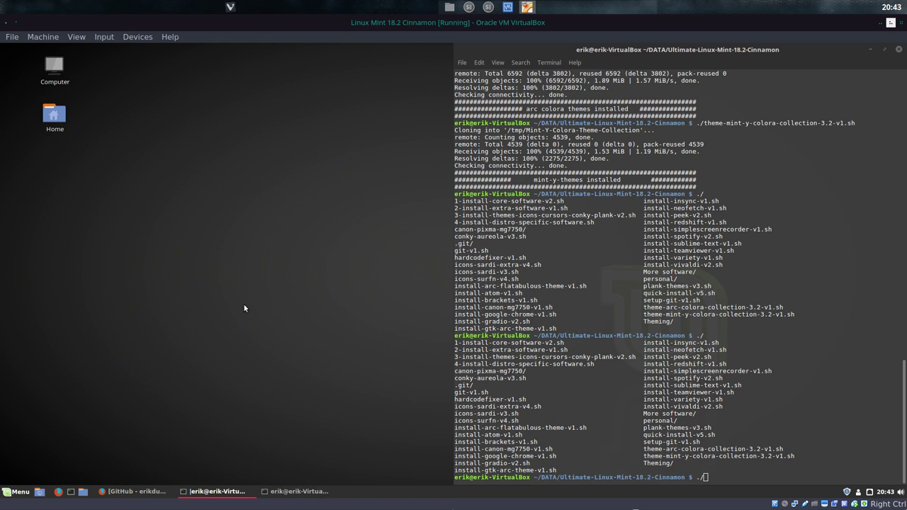
{"action": "type", "text": "screenfetch"}
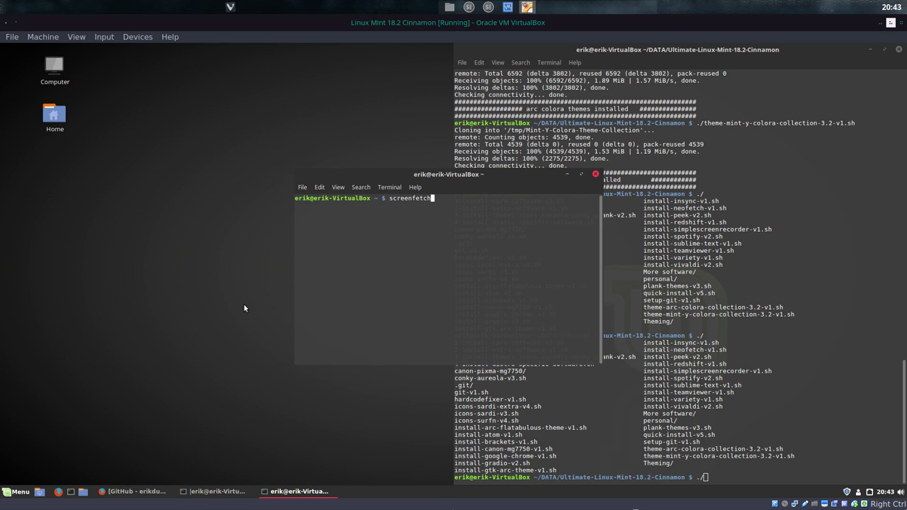
{"action": "key", "text": "Return"}
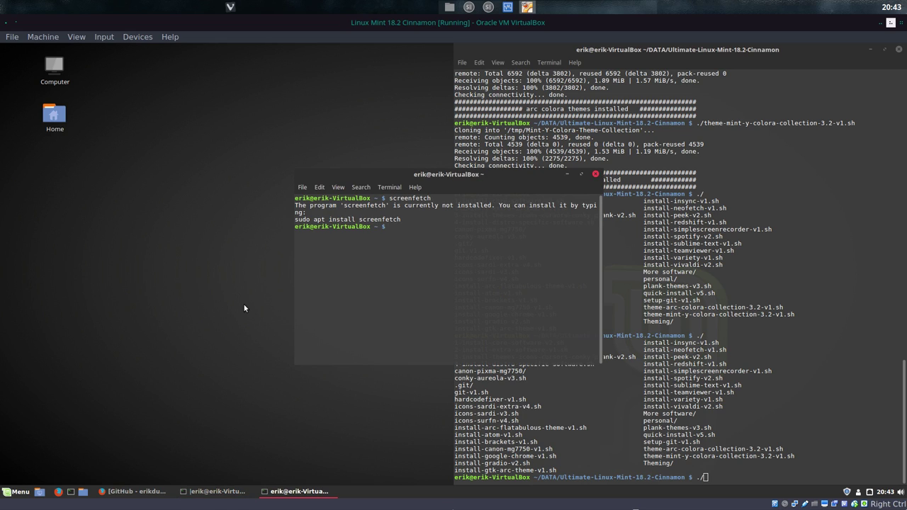
{"action": "type", "text": "neofetch"}
{"action": "key", "text": "Return"}
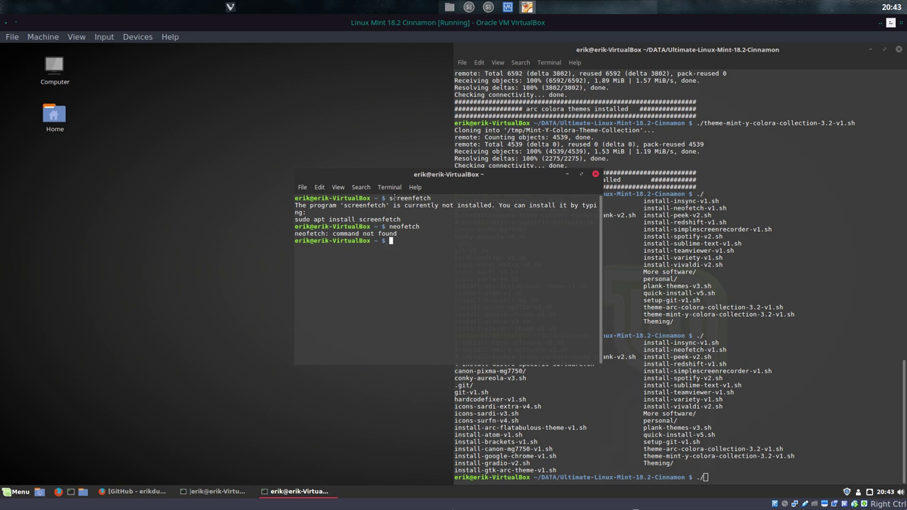
{"action": "left_click_drag", "start_coordinate": [366, 173], "coordinate": [125, 187]}
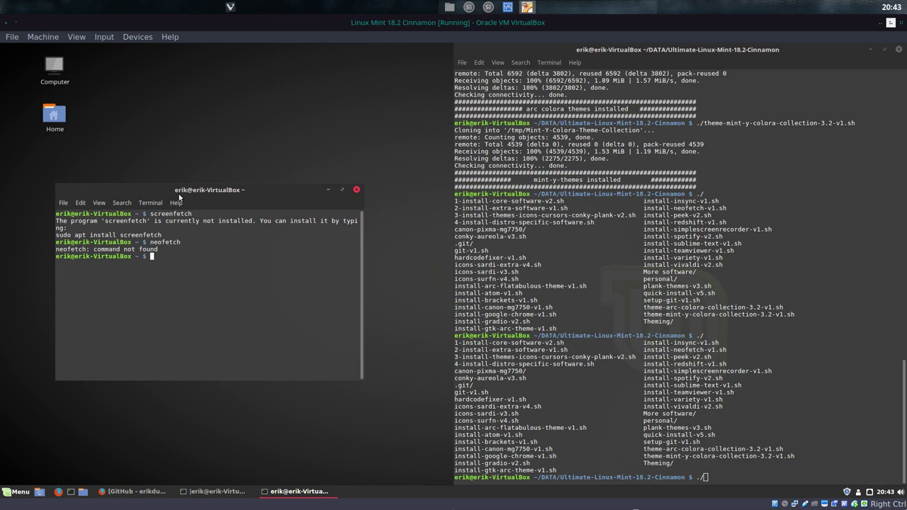